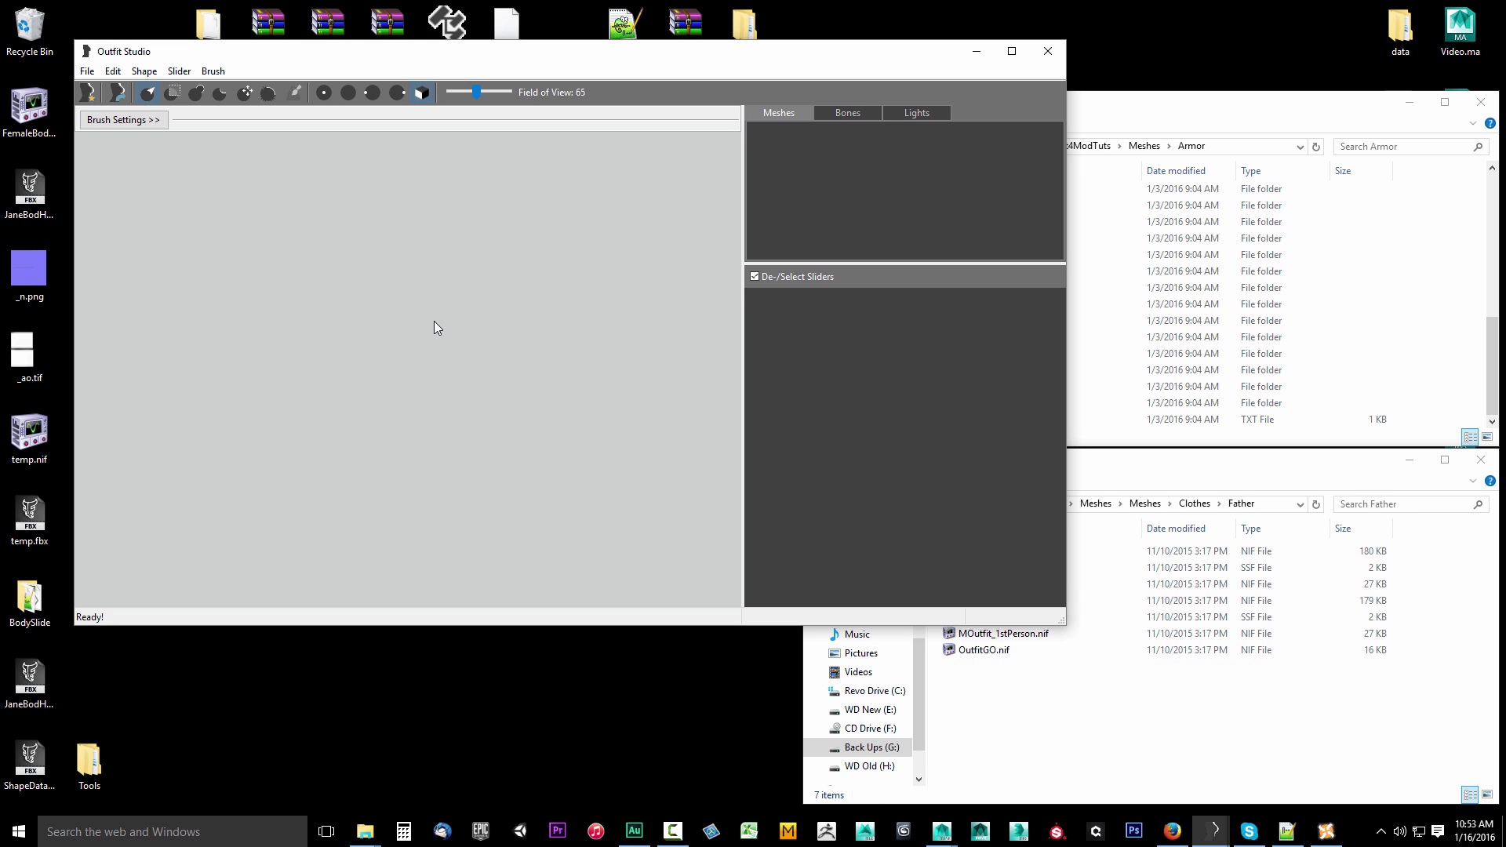
{"action": "left_click", "coordinate": [88, 72]}
{"action": "left_click", "coordinate": [99, 91]}
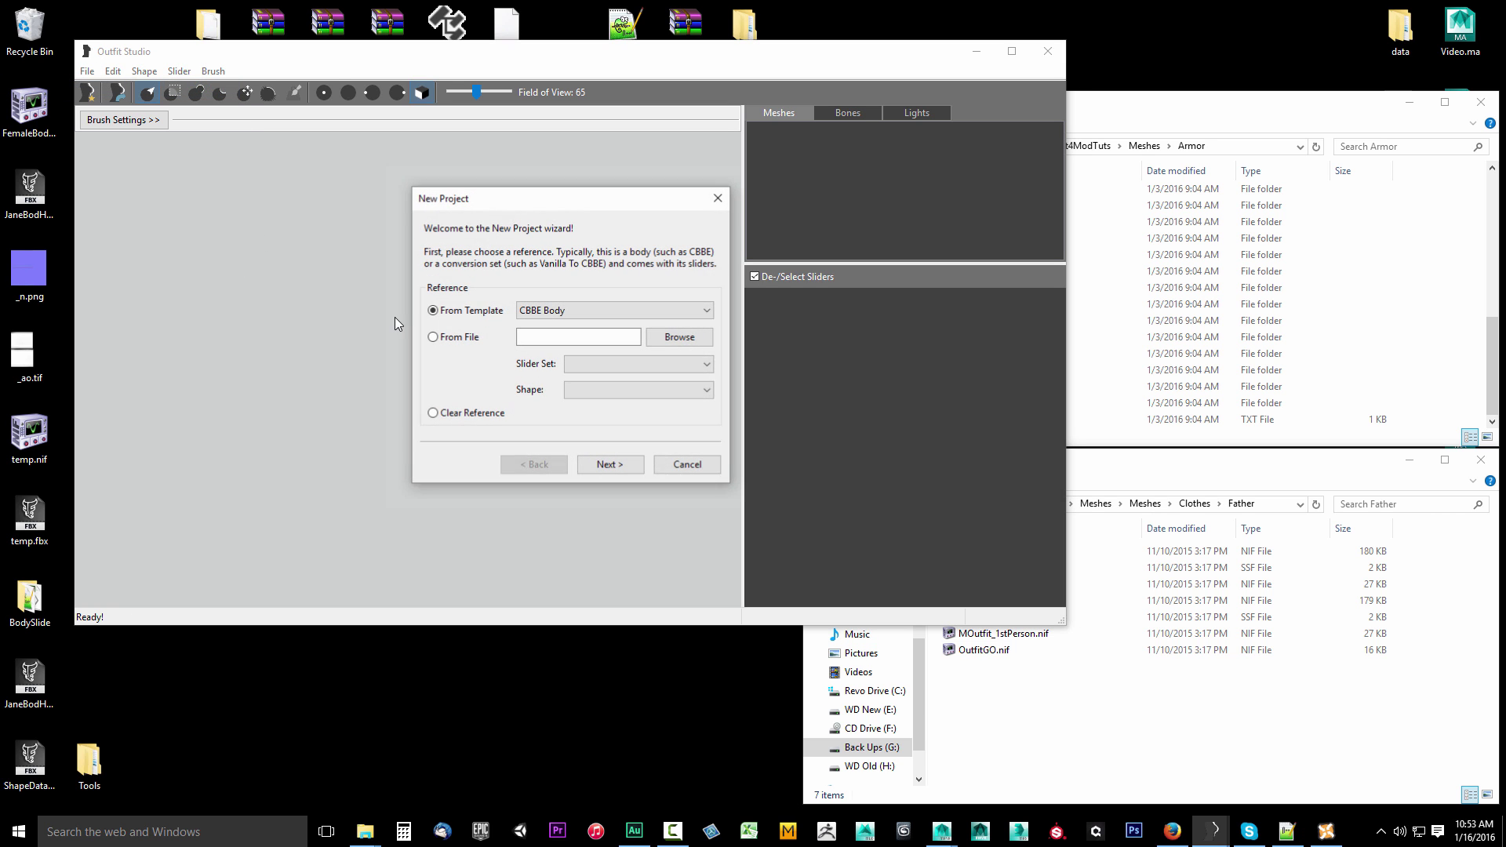
{"action": "left_click", "coordinate": [550, 312]}
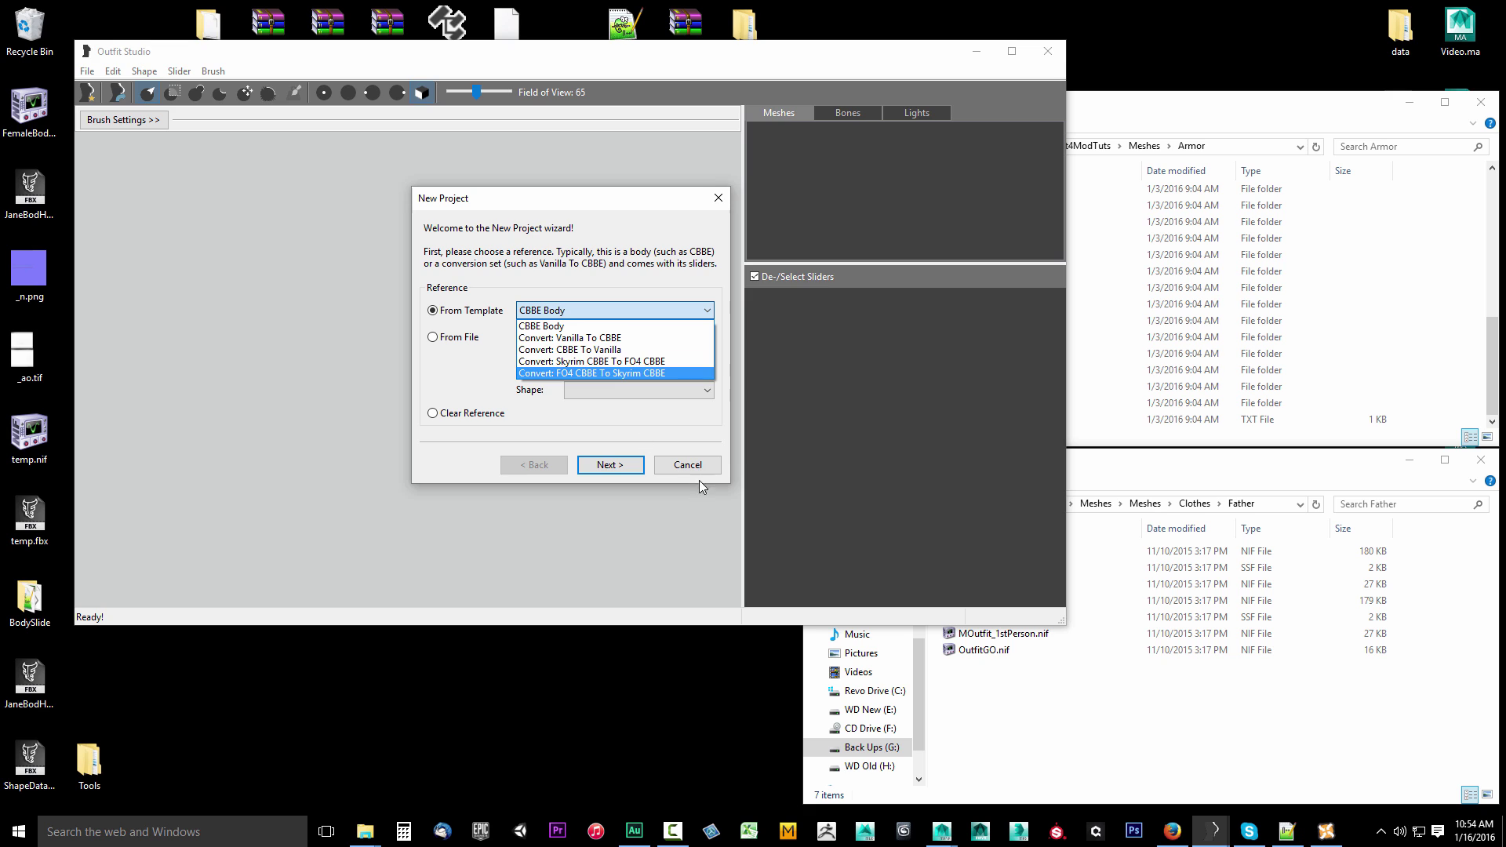
{"action": "left_click", "coordinate": [620, 310]}
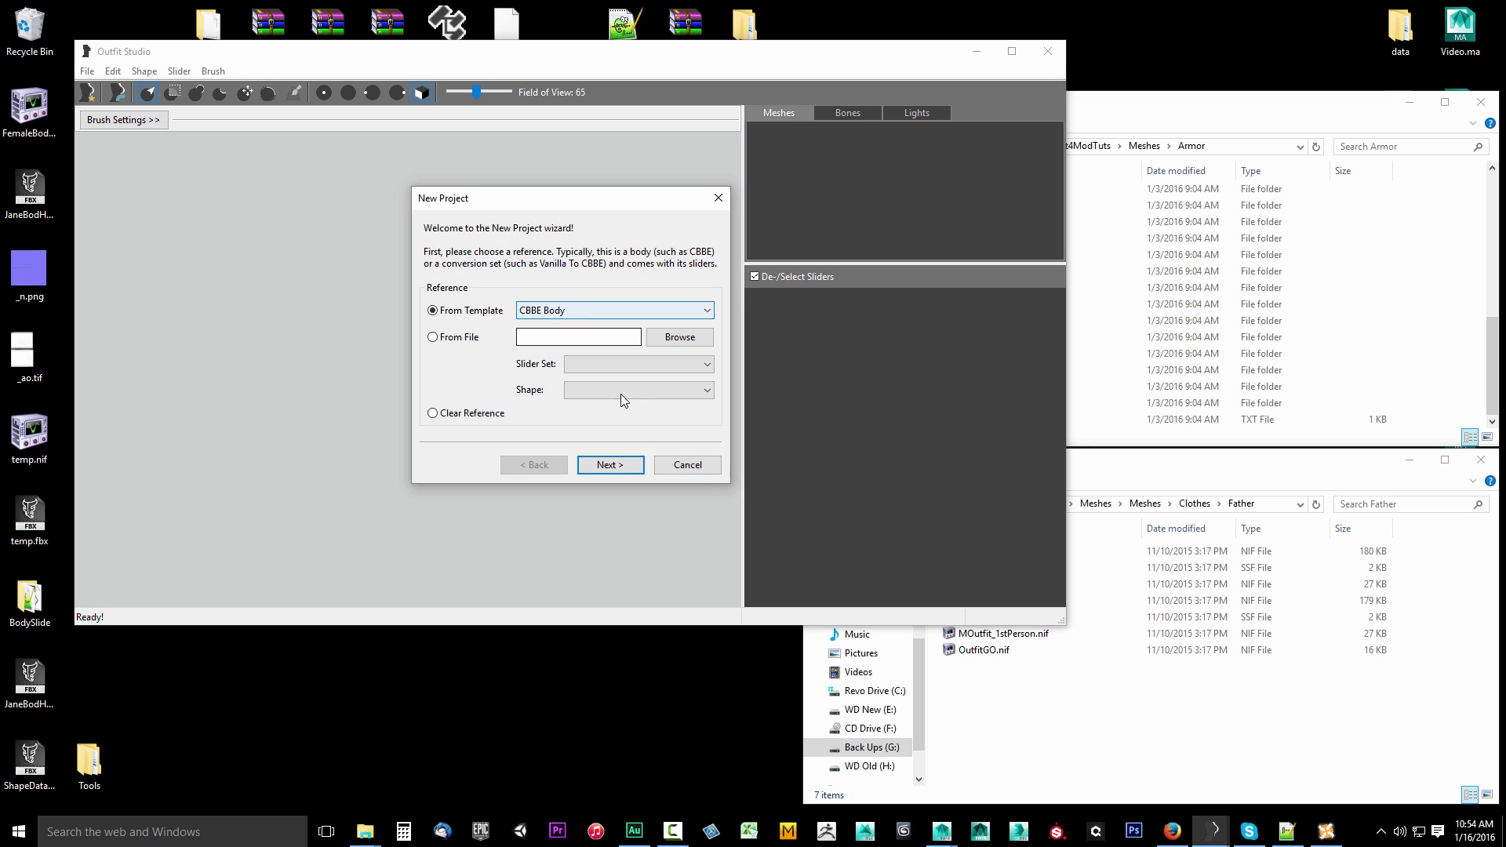
{"action": "left_click", "coordinate": [684, 466]}
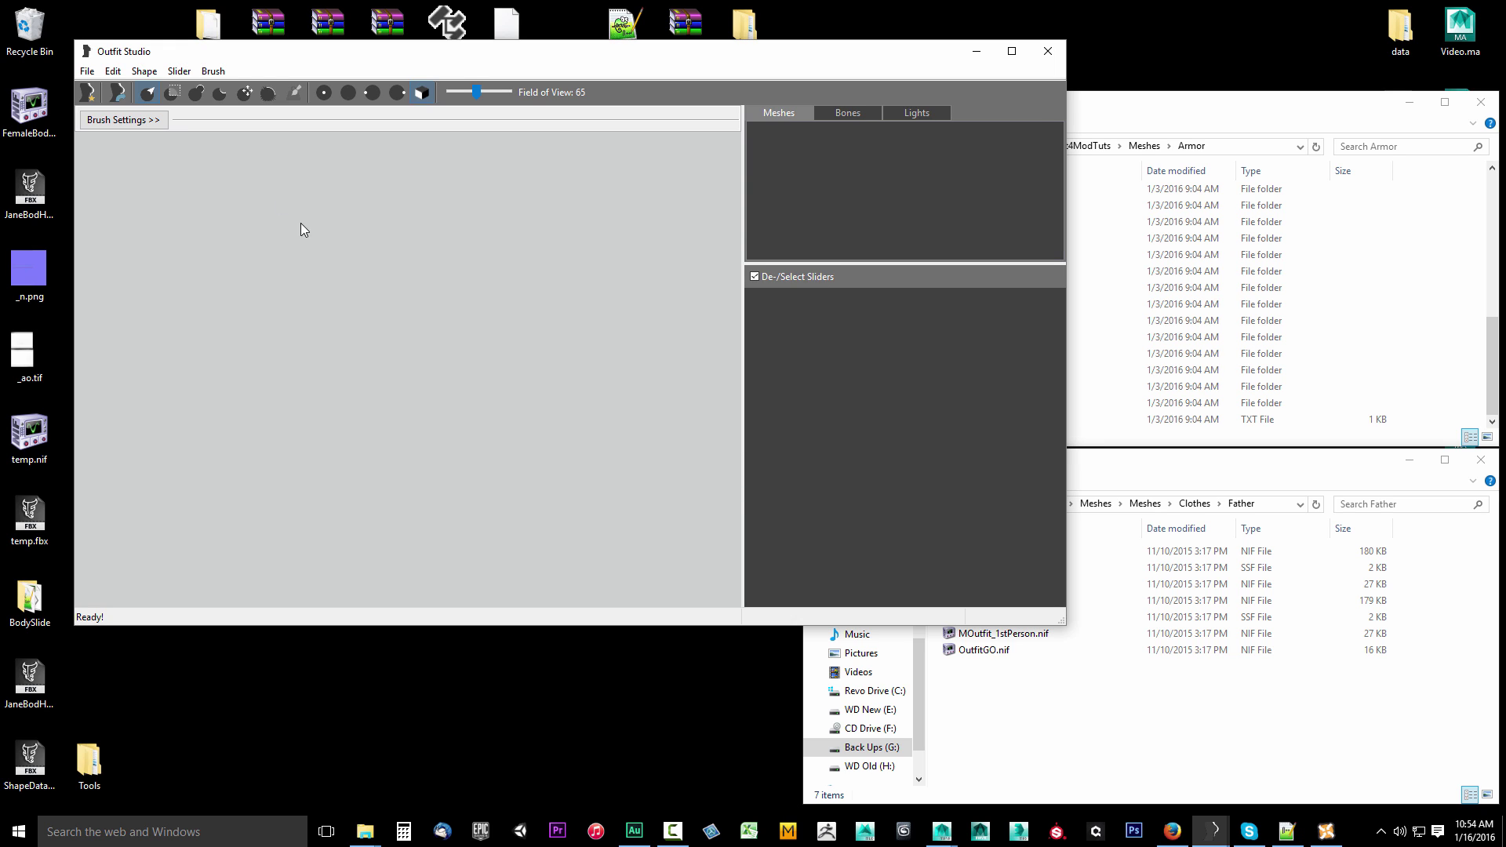
- Load the Fo4VanillaToJaneBod.osp project and preview its VanillaToJaneBod slider at 100%, returning it to 0%
{"action": "left_click", "coordinate": [88, 71]}
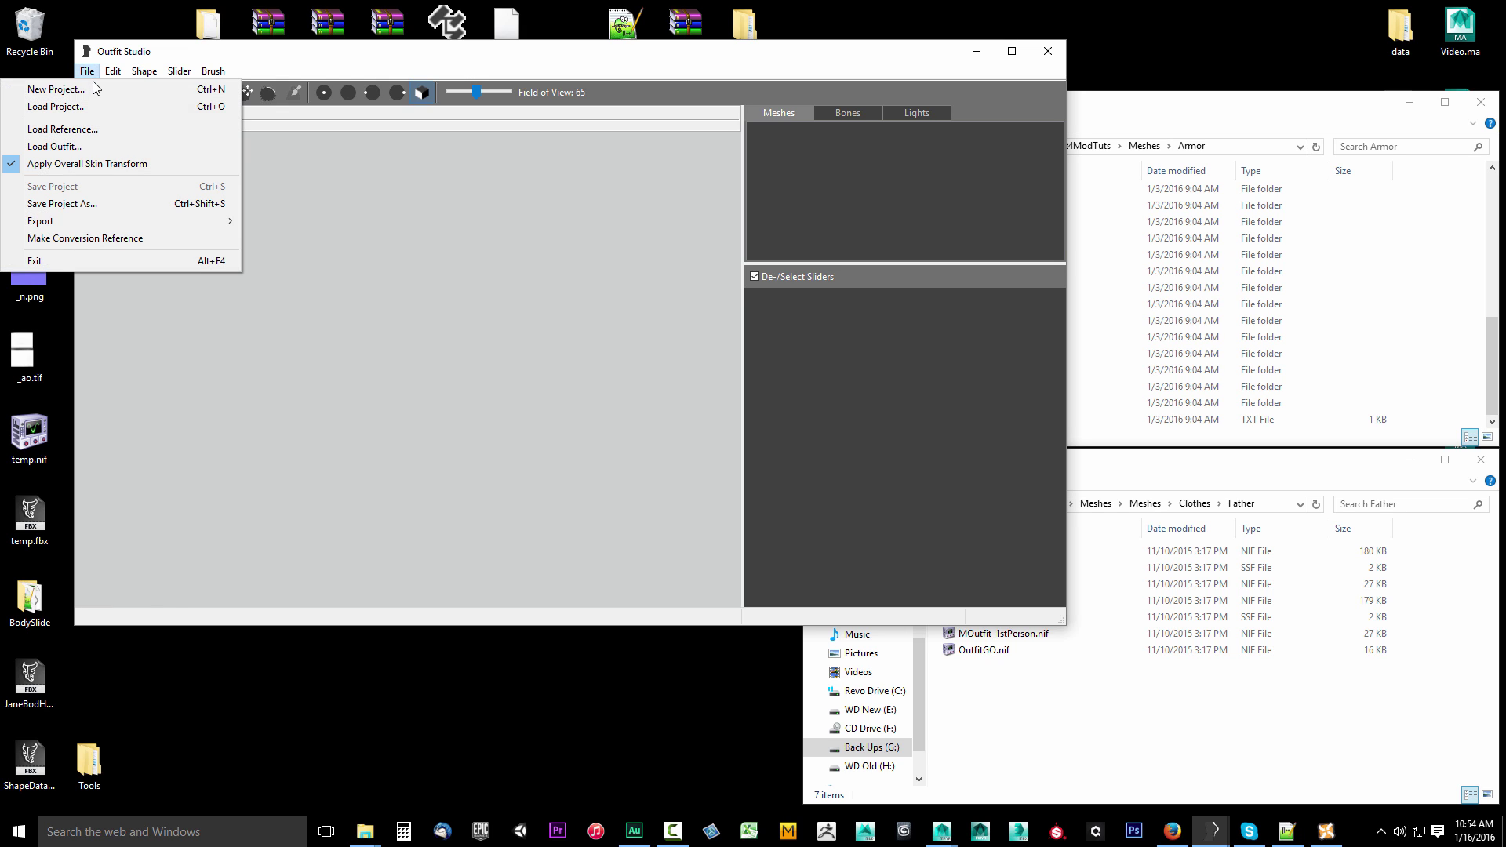
{"action": "left_click", "coordinate": [92, 107]}
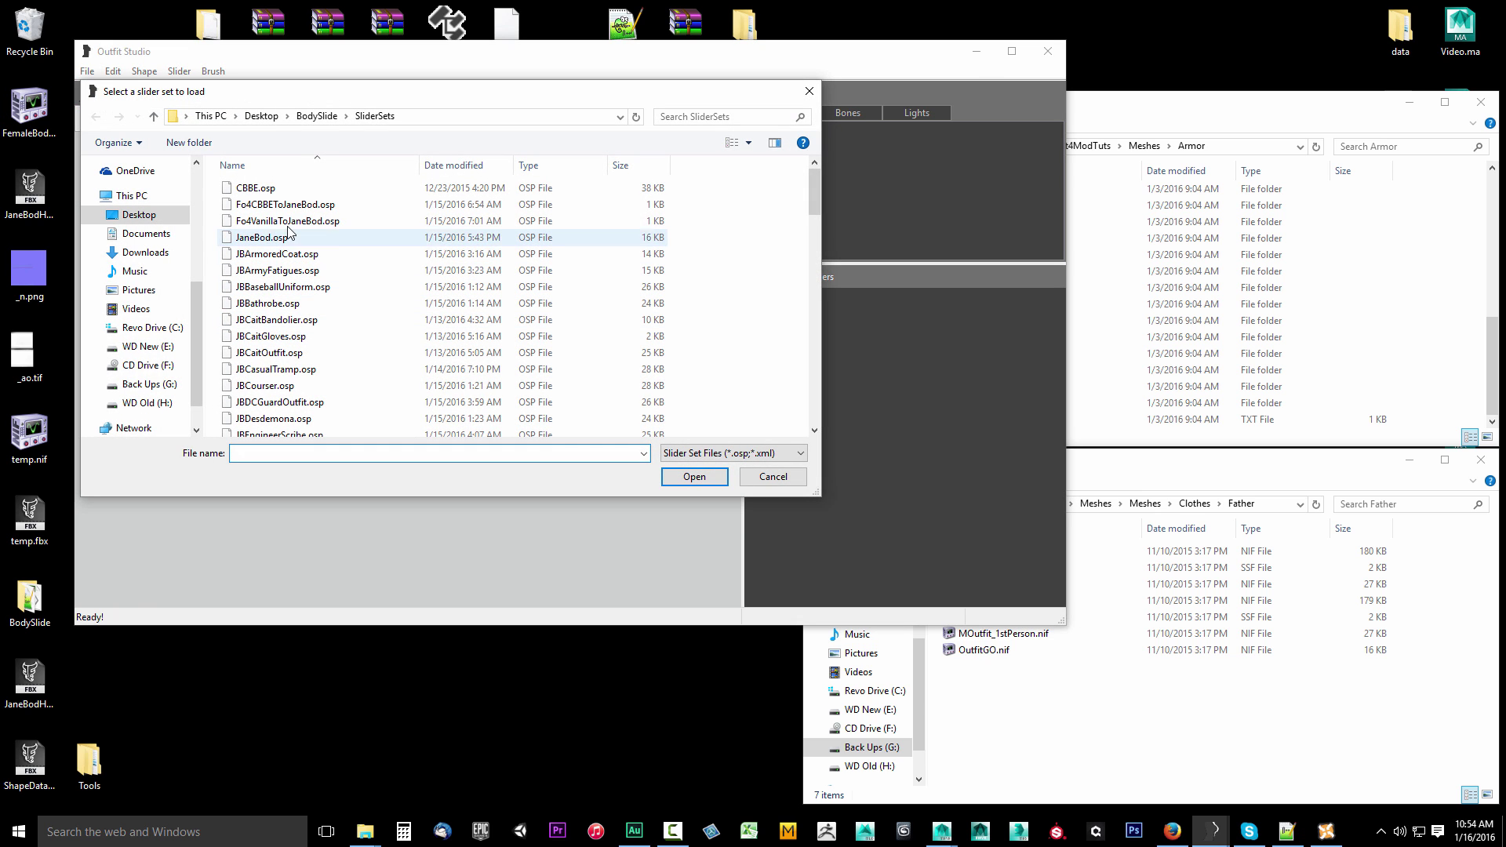
{"action": "left_click", "coordinate": [250, 224]}
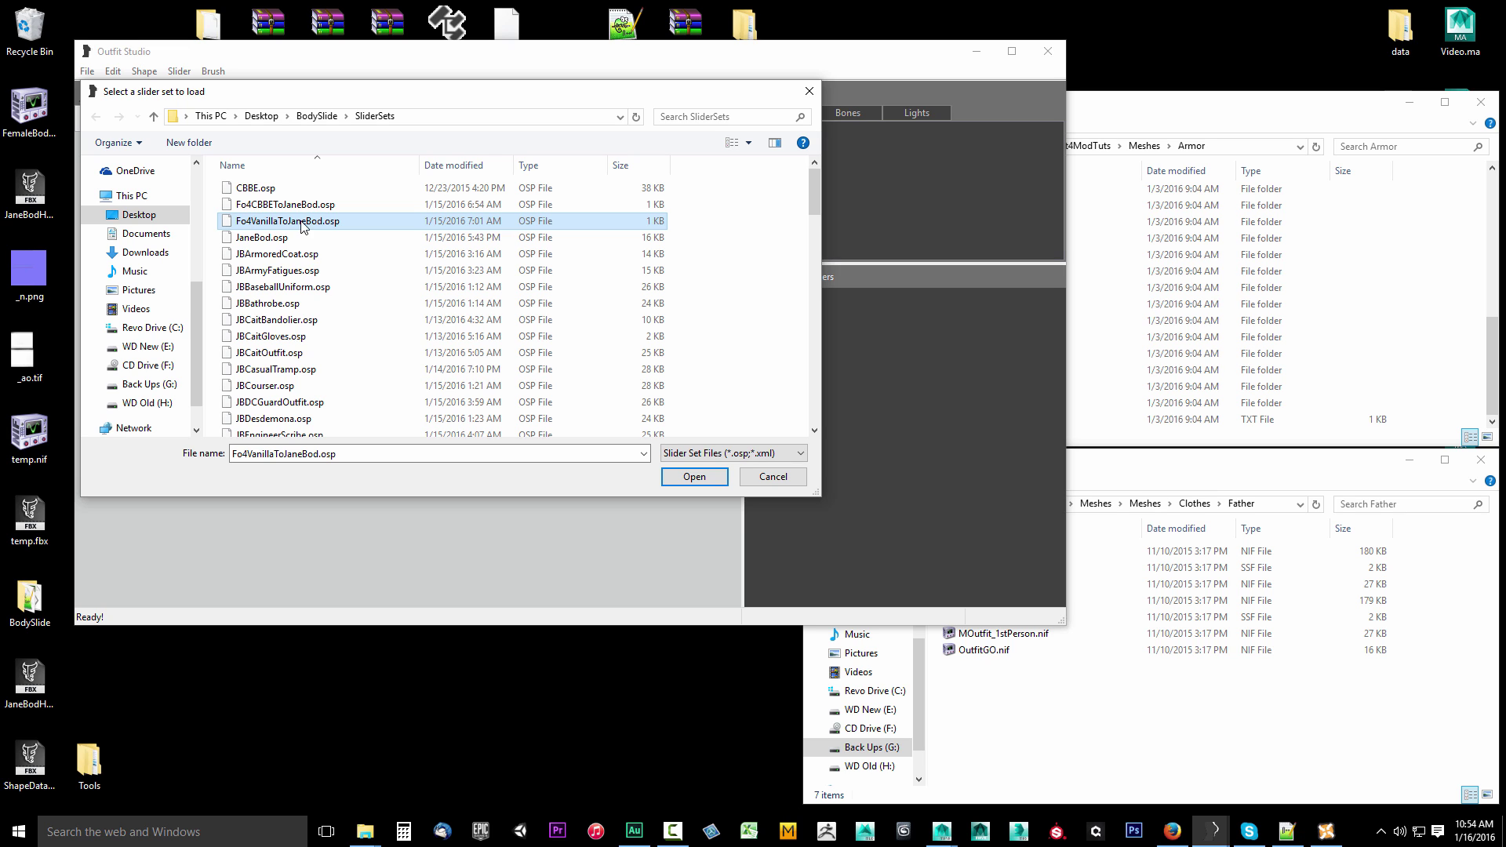
{"action": "left_click", "coordinate": [694, 477]}
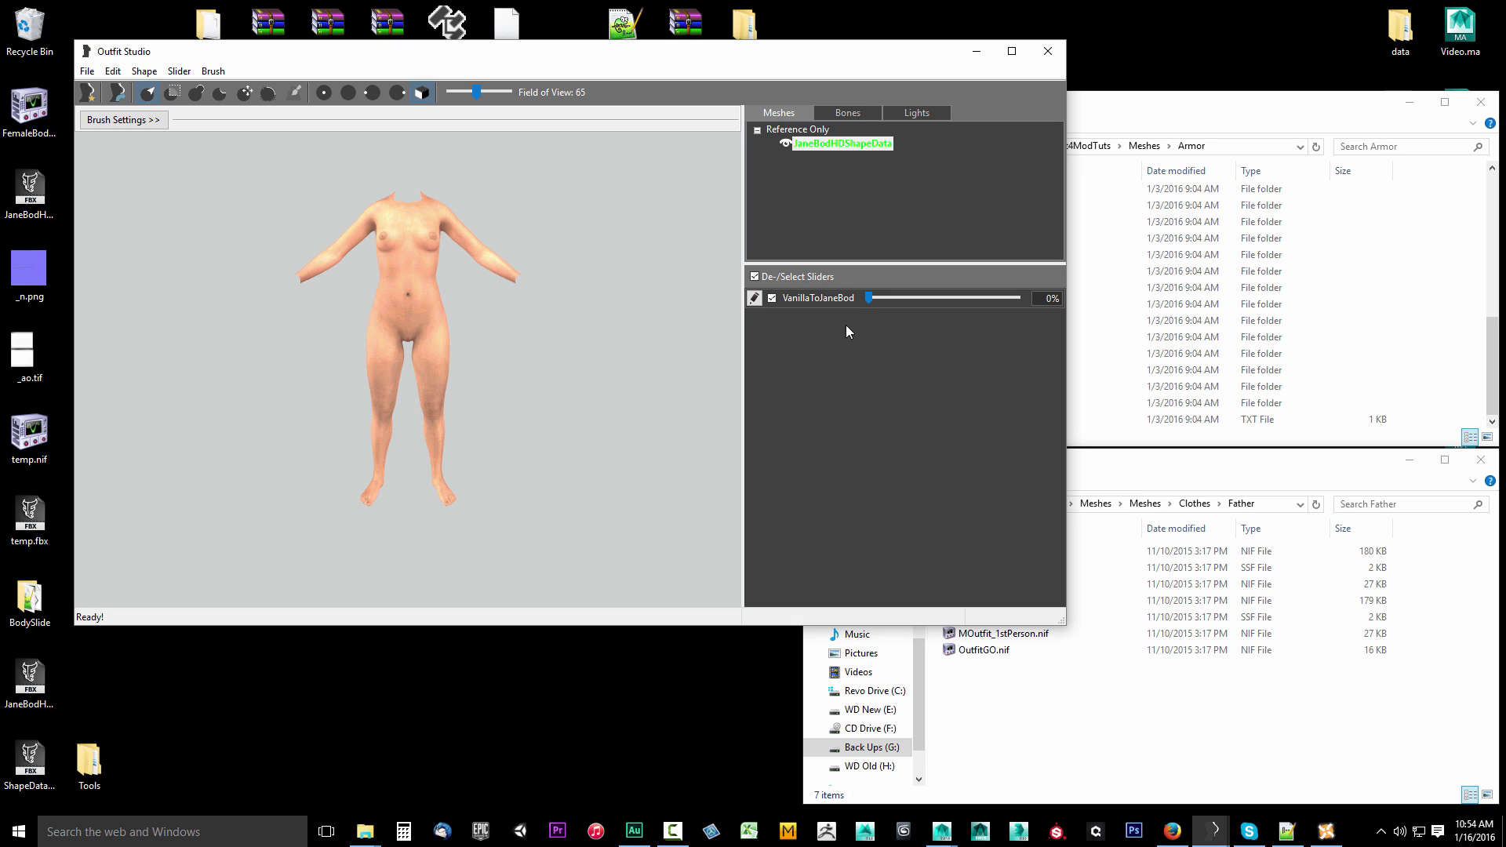
{"action": "left_click_drag", "start_coordinate": [870, 299], "coordinate": [1074, 298]}
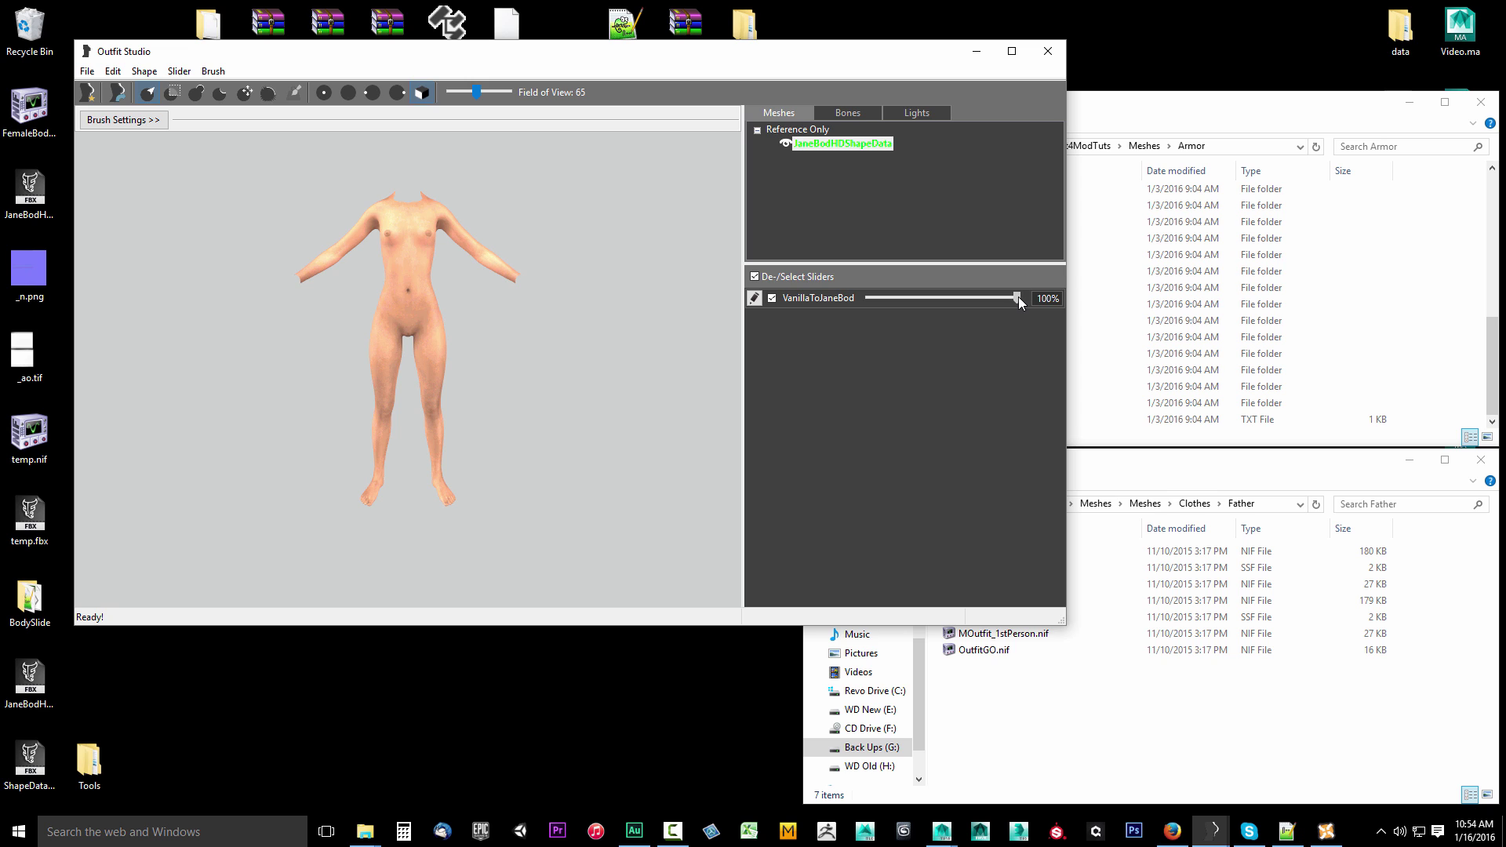
{"action": "left_click_drag", "start_coordinate": [1018, 297], "coordinate": [796, 303]}
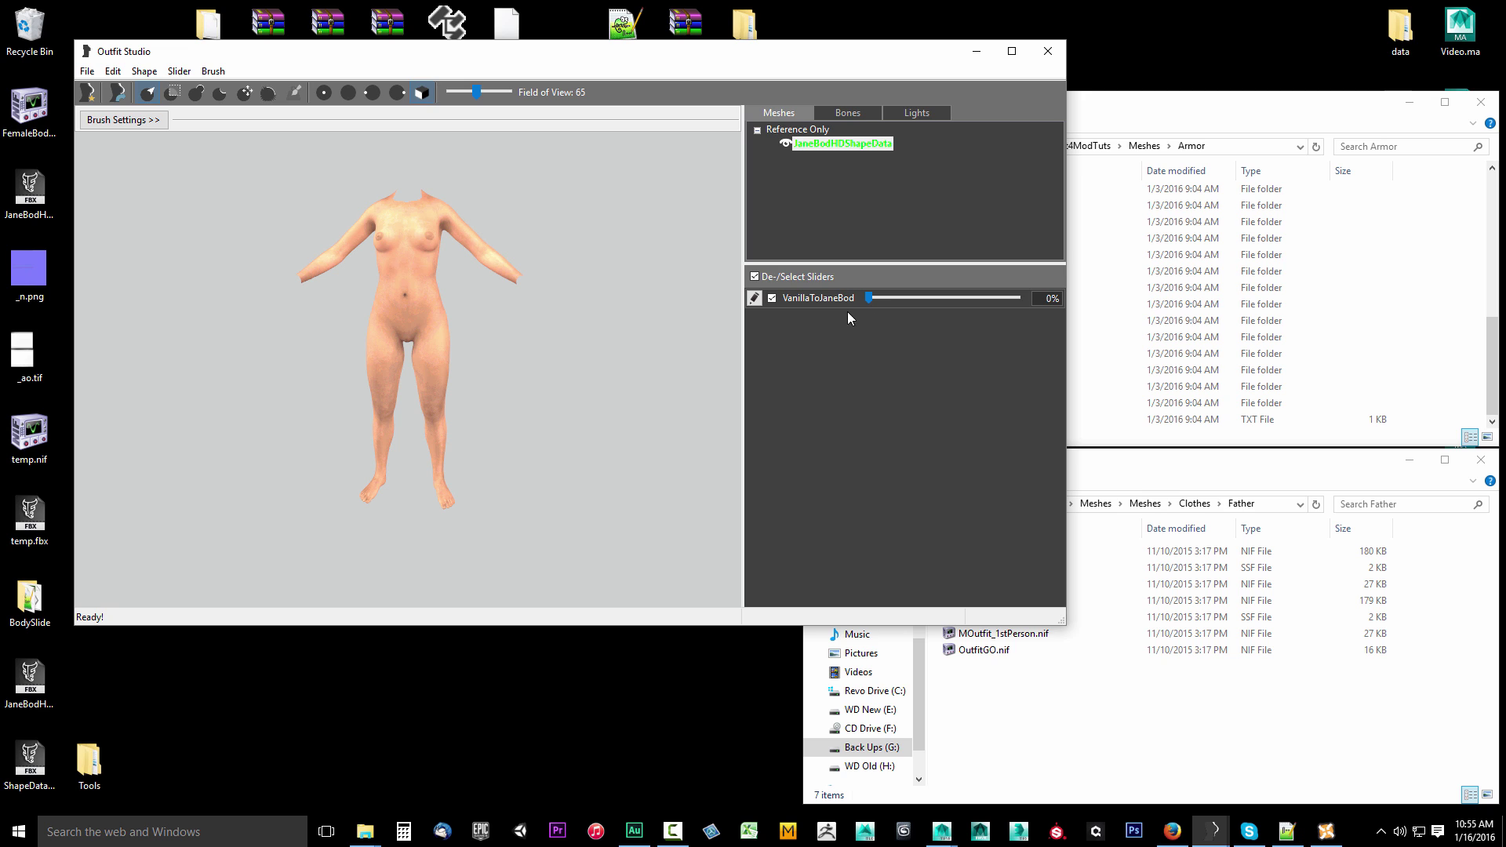
- Import FOutfit.nif from the Clothes > Father folder into the Outfit Studio project
{"action": "left_click", "coordinate": [1185, 475]}
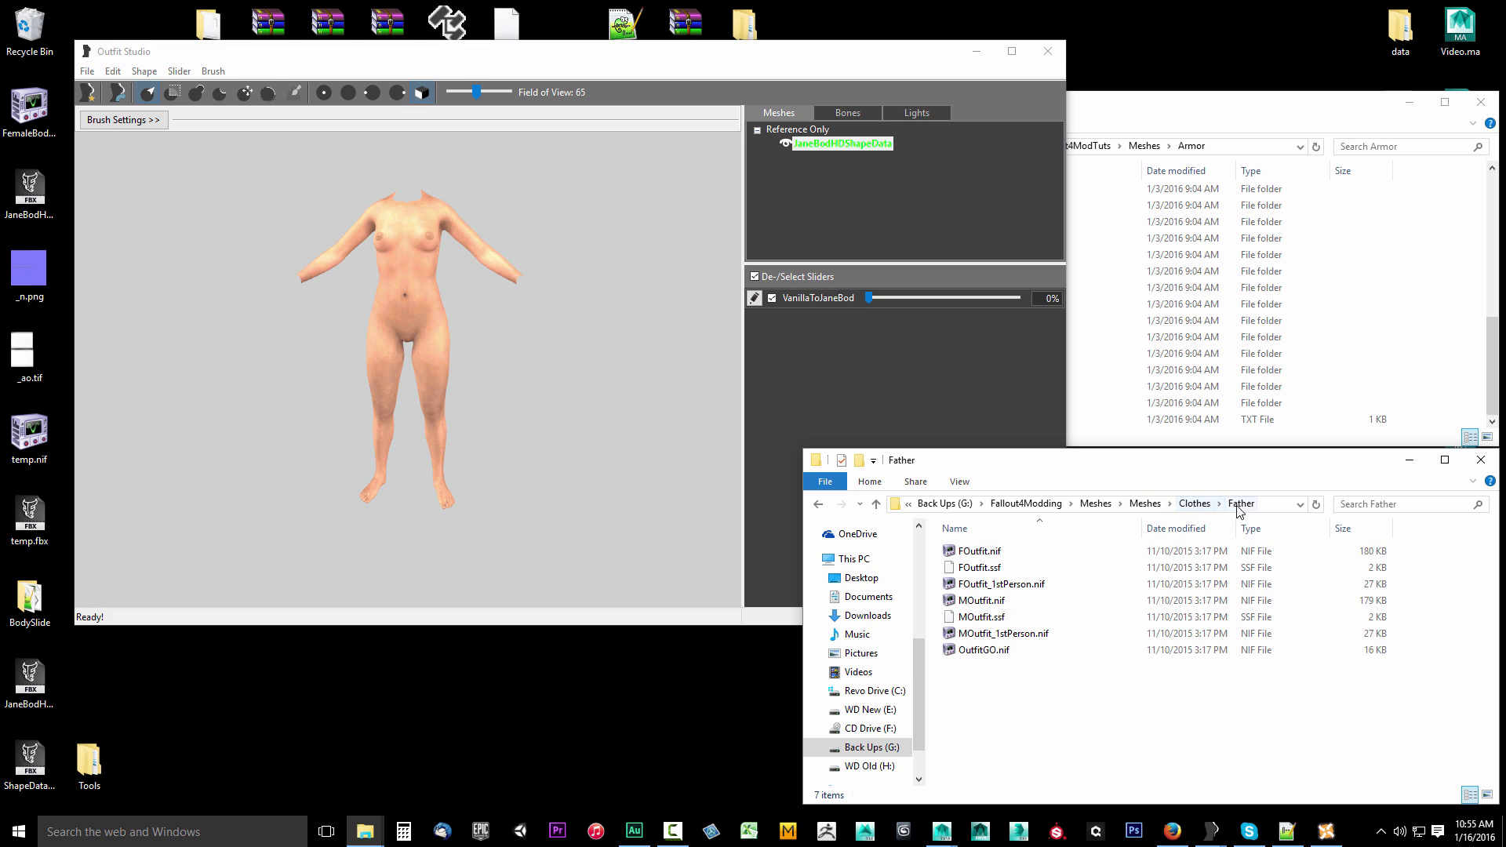
{"action": "left_click", "coordinate": [980, 552]}
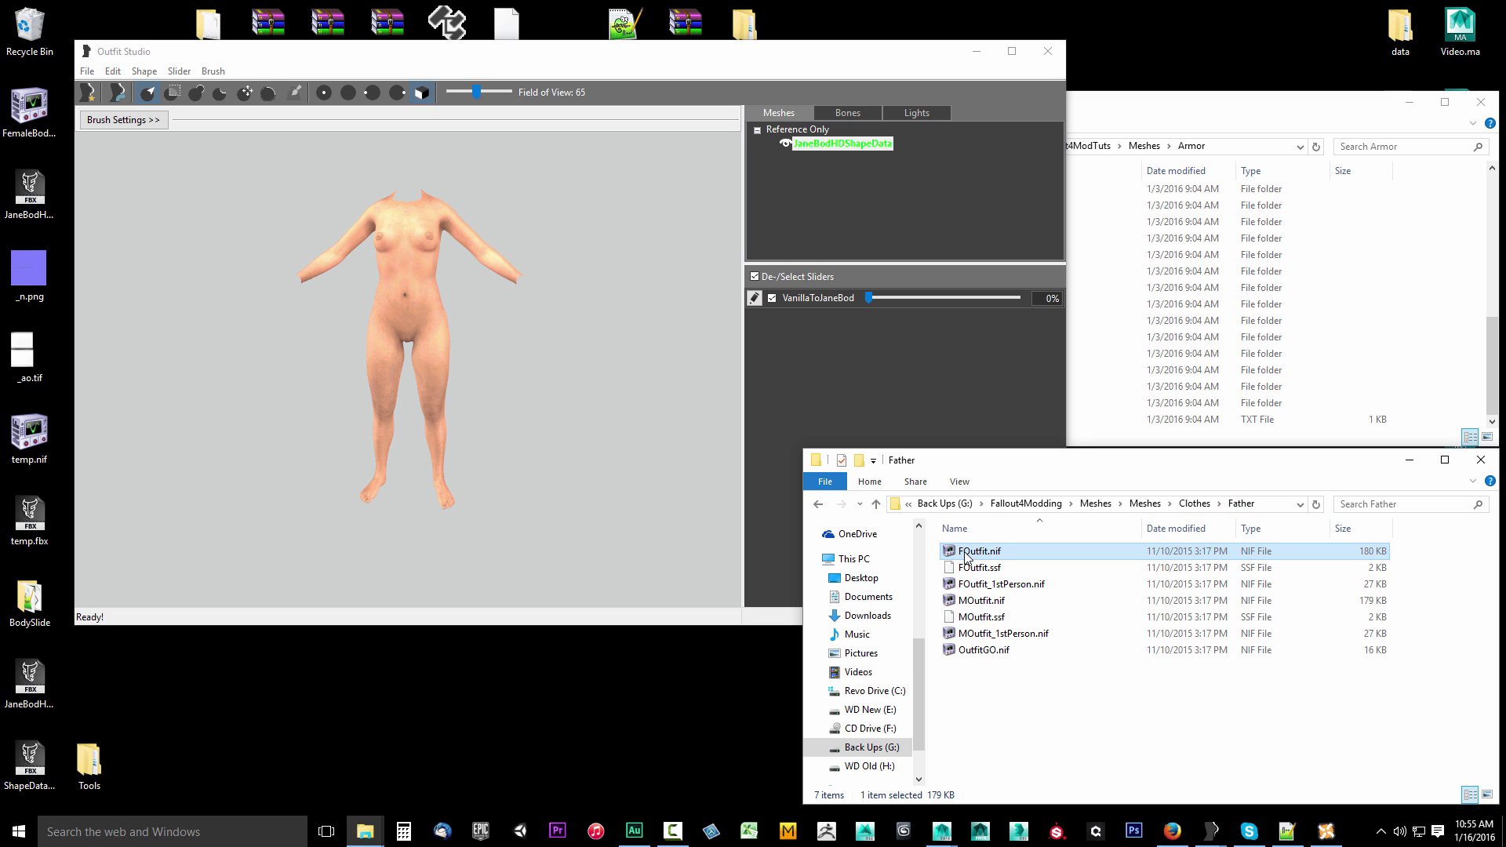
{"action": "left_click", "coordinate": [970, 604]}
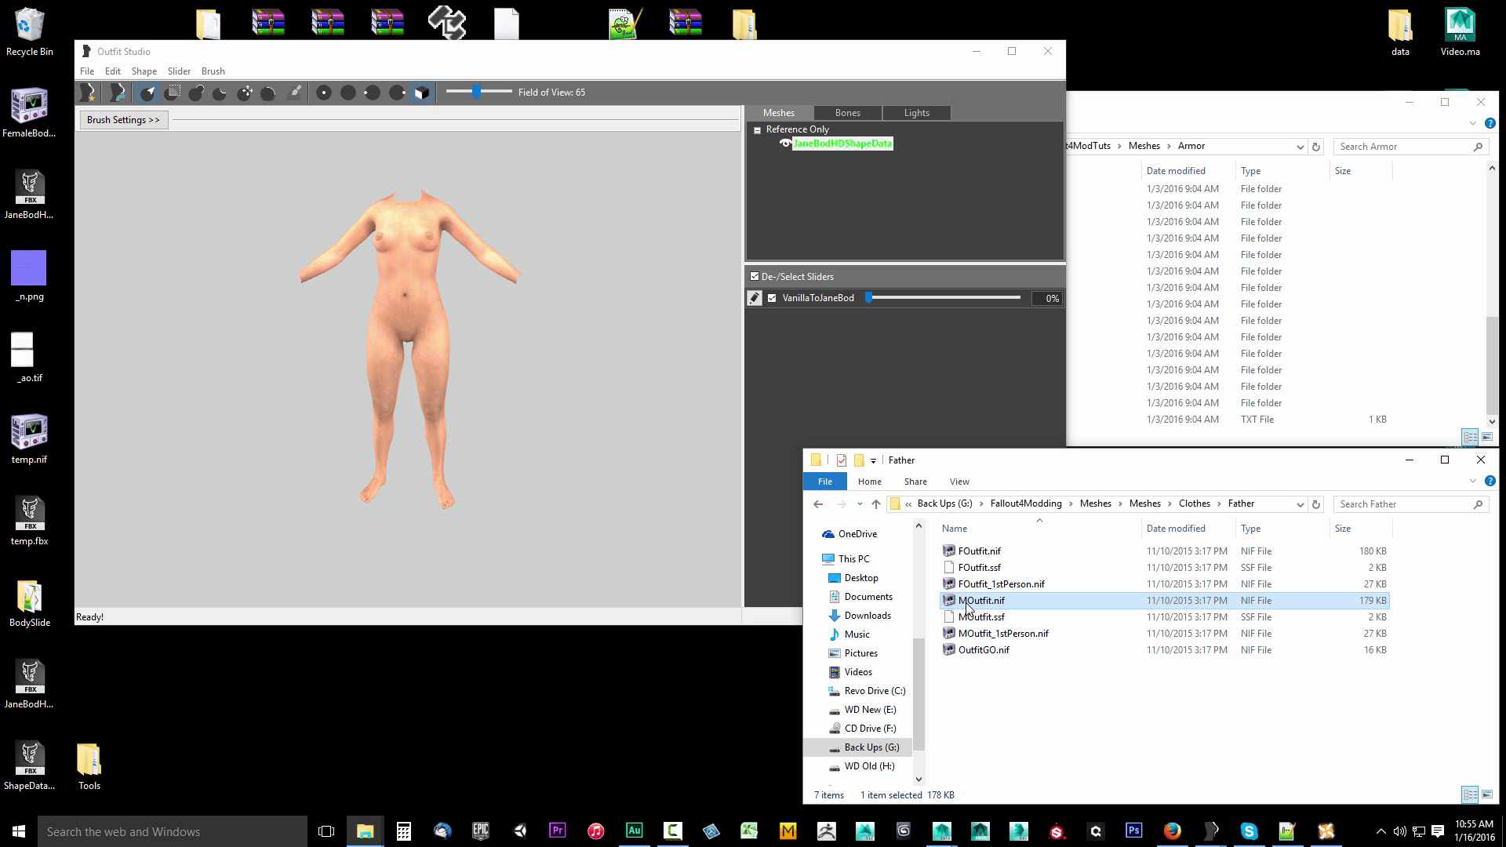
{"action": "left_click", "coordinate": [973, 553]}
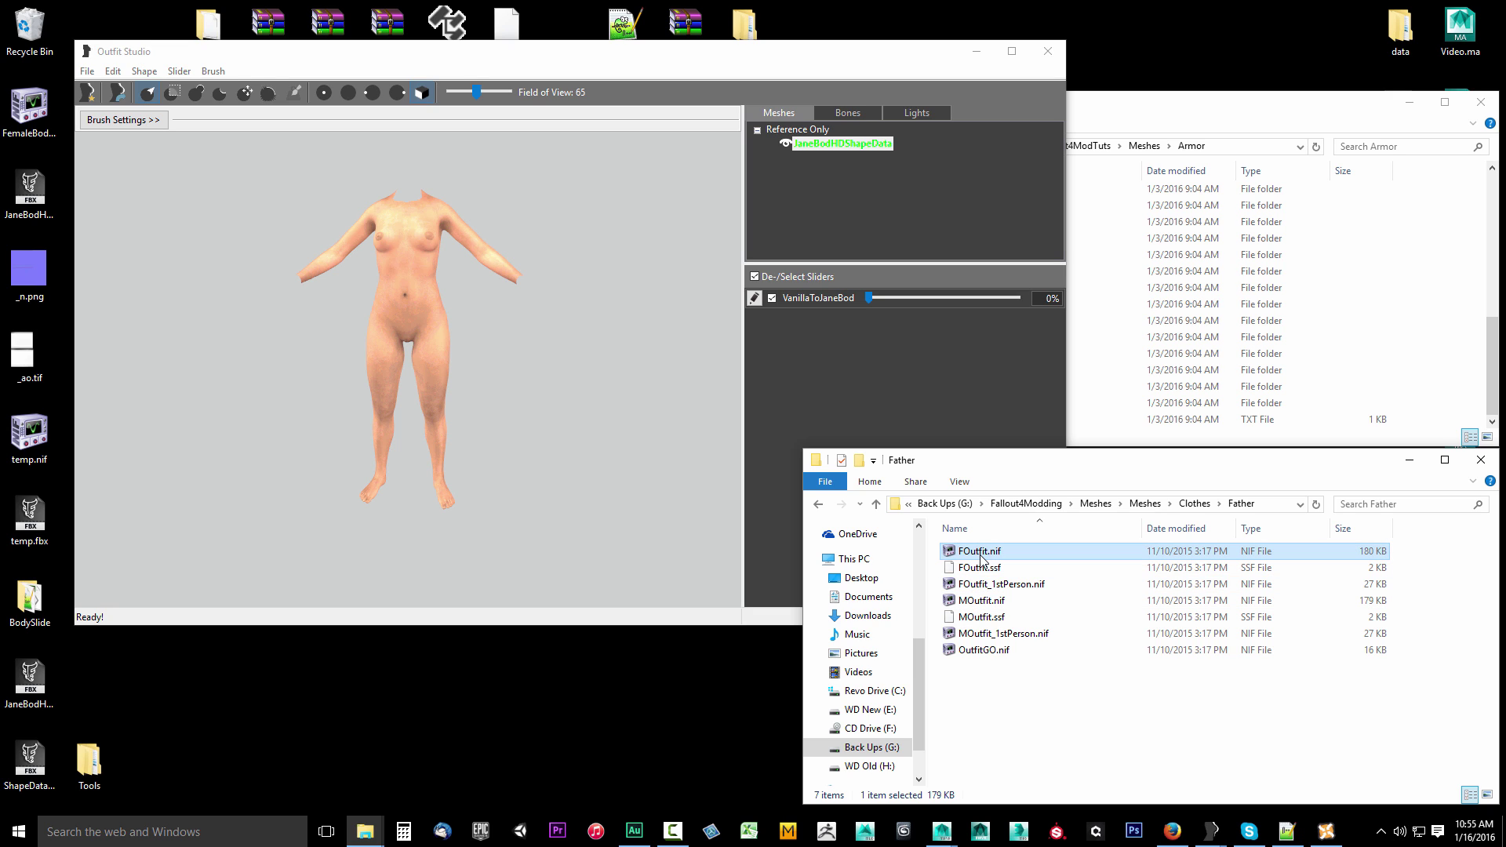
{"action": "left_click_drag", "start_coordinate": [981, 559], "coordinate": [533, 436]}
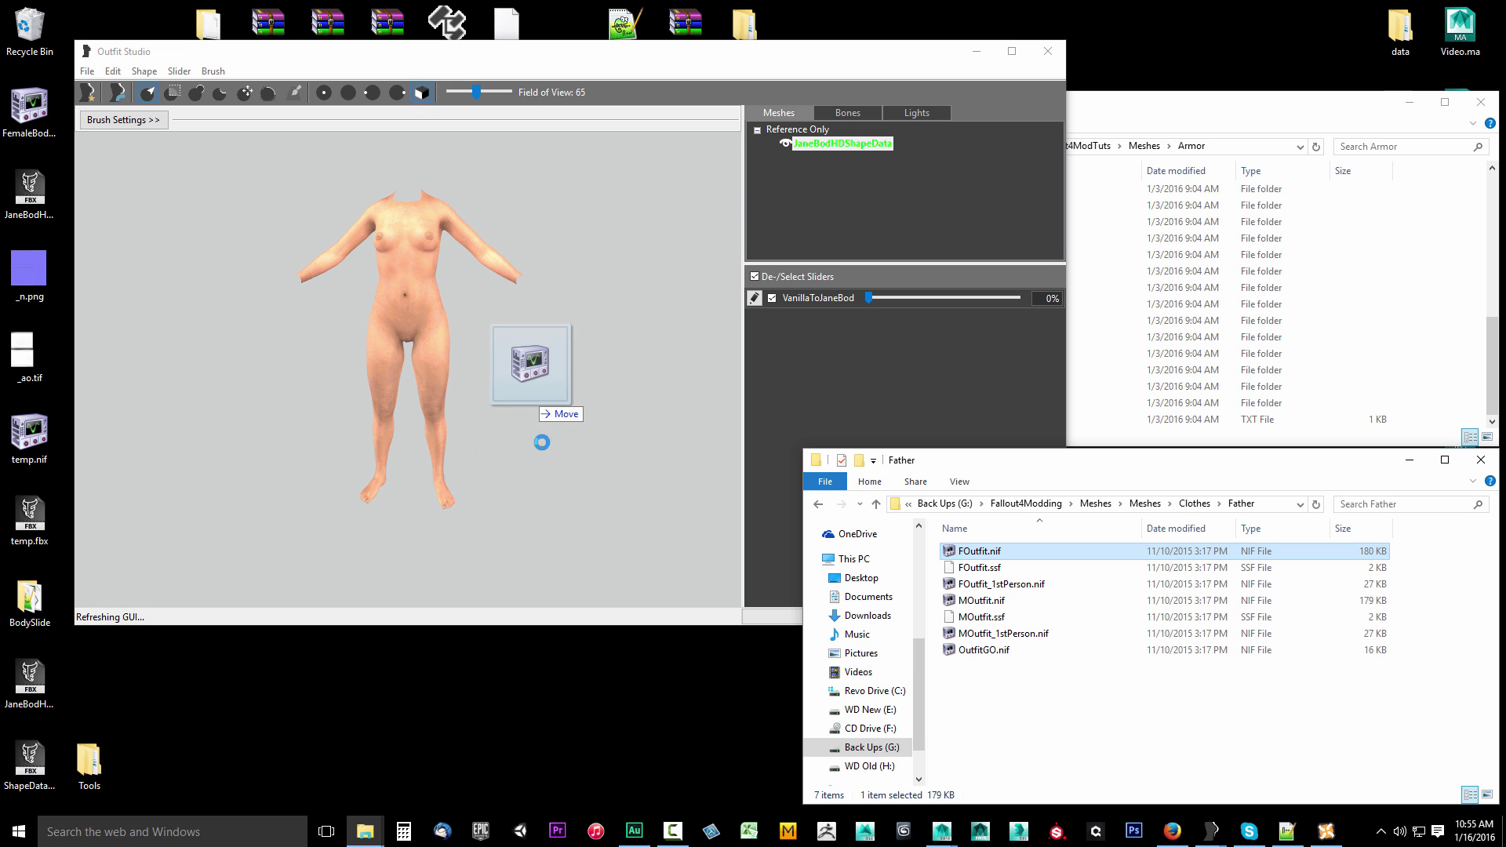
{"action": "mouse_move", "coordinate": [534, 438]}
{"action": "right_mouse_down"}
{"action": "mouse_move", "coordinate": [604, 440]}
{"action": "mouse_move", "coordinate": [551, 444]}
{"action": "right_mouse_up"}
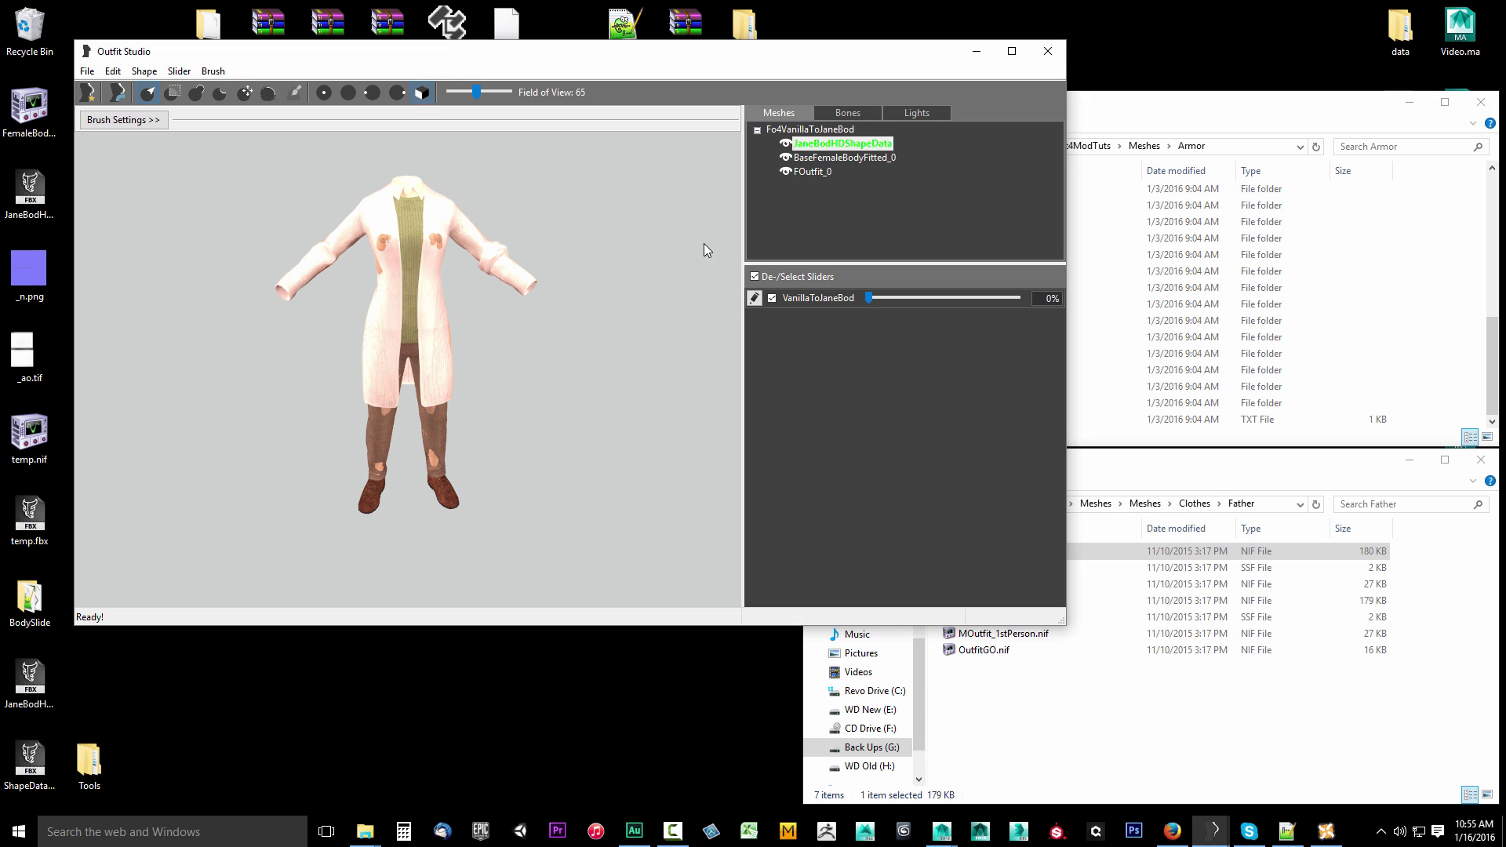
- Hide the JaneBodHDShapeData and FOutfit_0 meshes to examine BaseFemaleBodyFitted_0 on its own
{"action": "left_click", "coordinate": [788, 145]}
{"action": "left_click", "coordinate": [786, 144]}
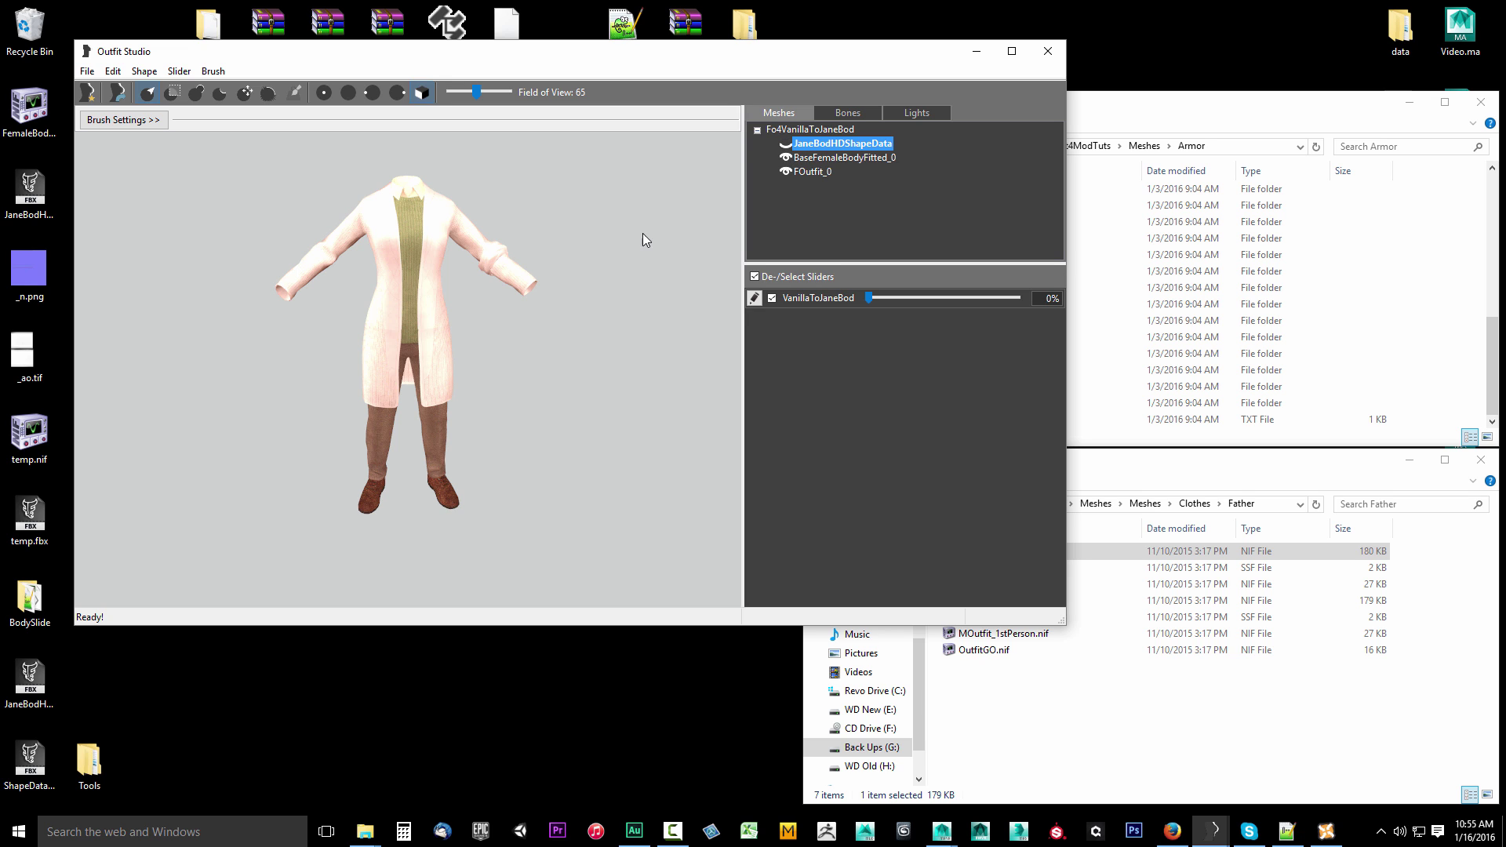
{"action": "right_click_drag", "start_coordinate": [643, 233], "coordinate": [515, 375]}
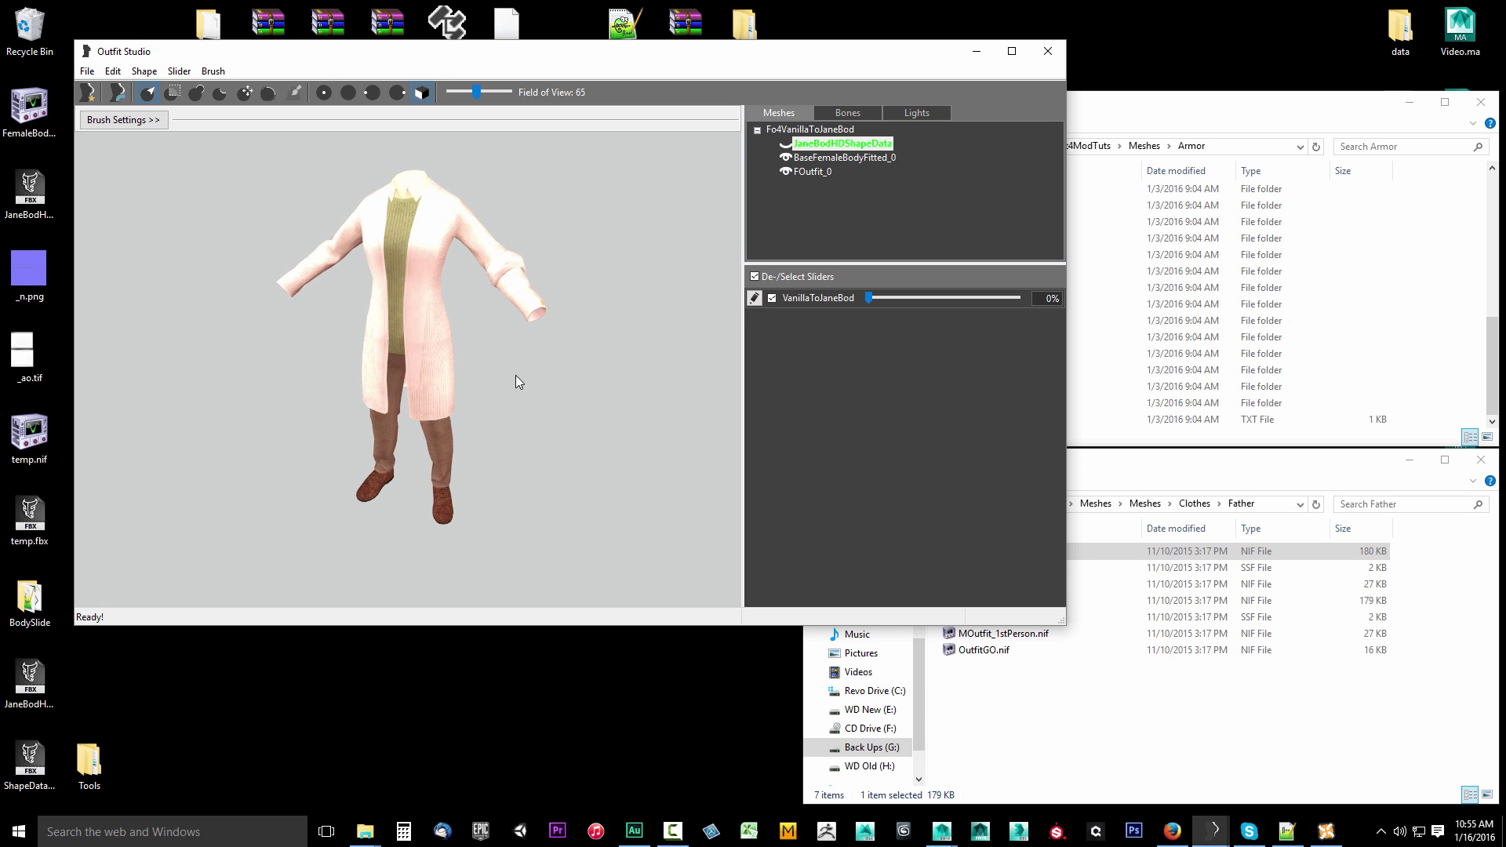
{"action": "left_click", "coordinate": [786, 172]}
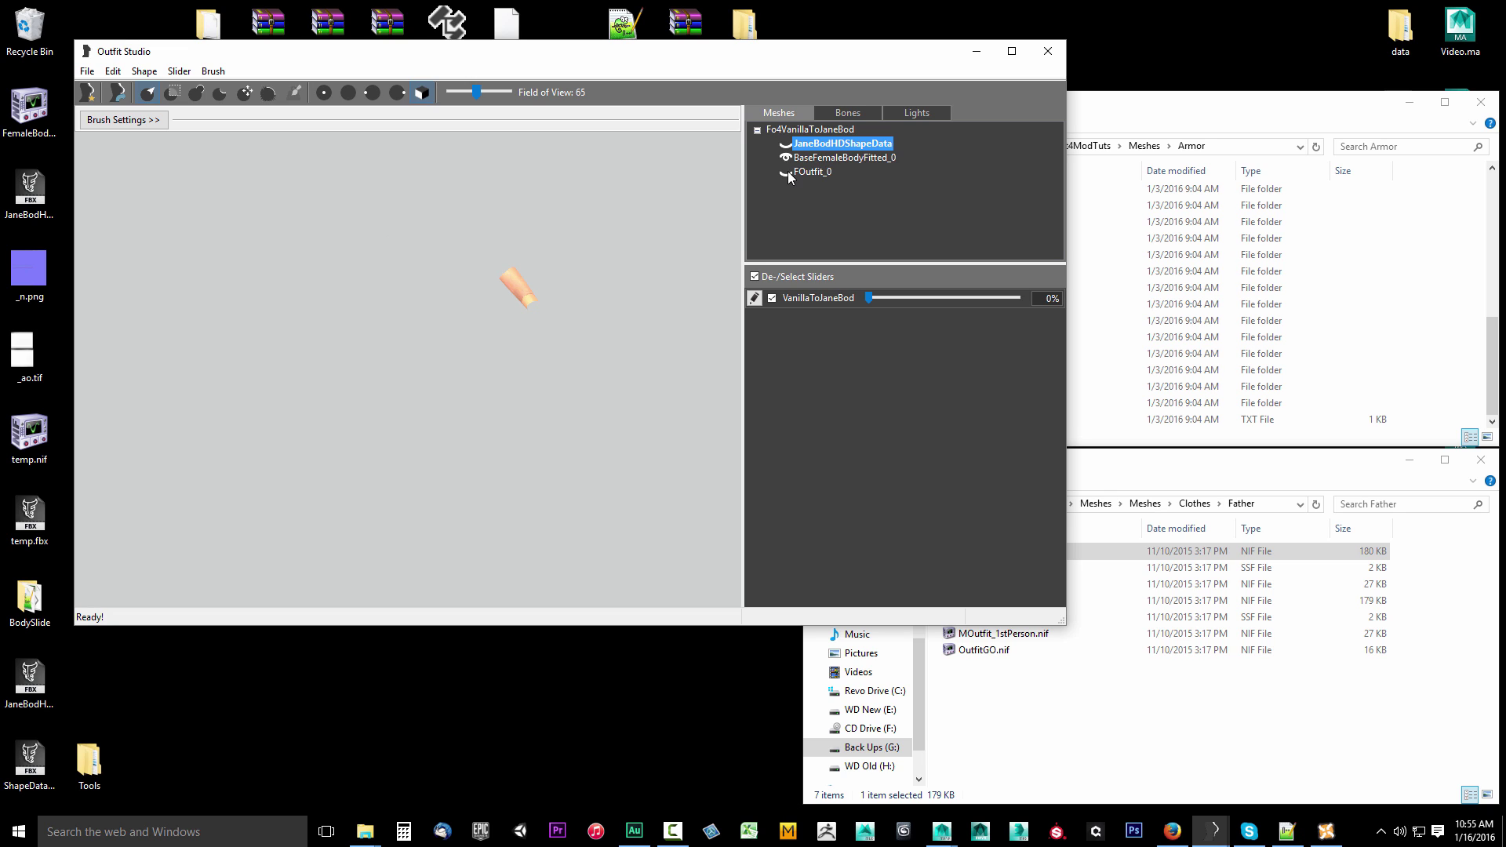
{"action": "right_click_drag", "start_coordinate": [436, 250], "coordinate": [502, 382]}
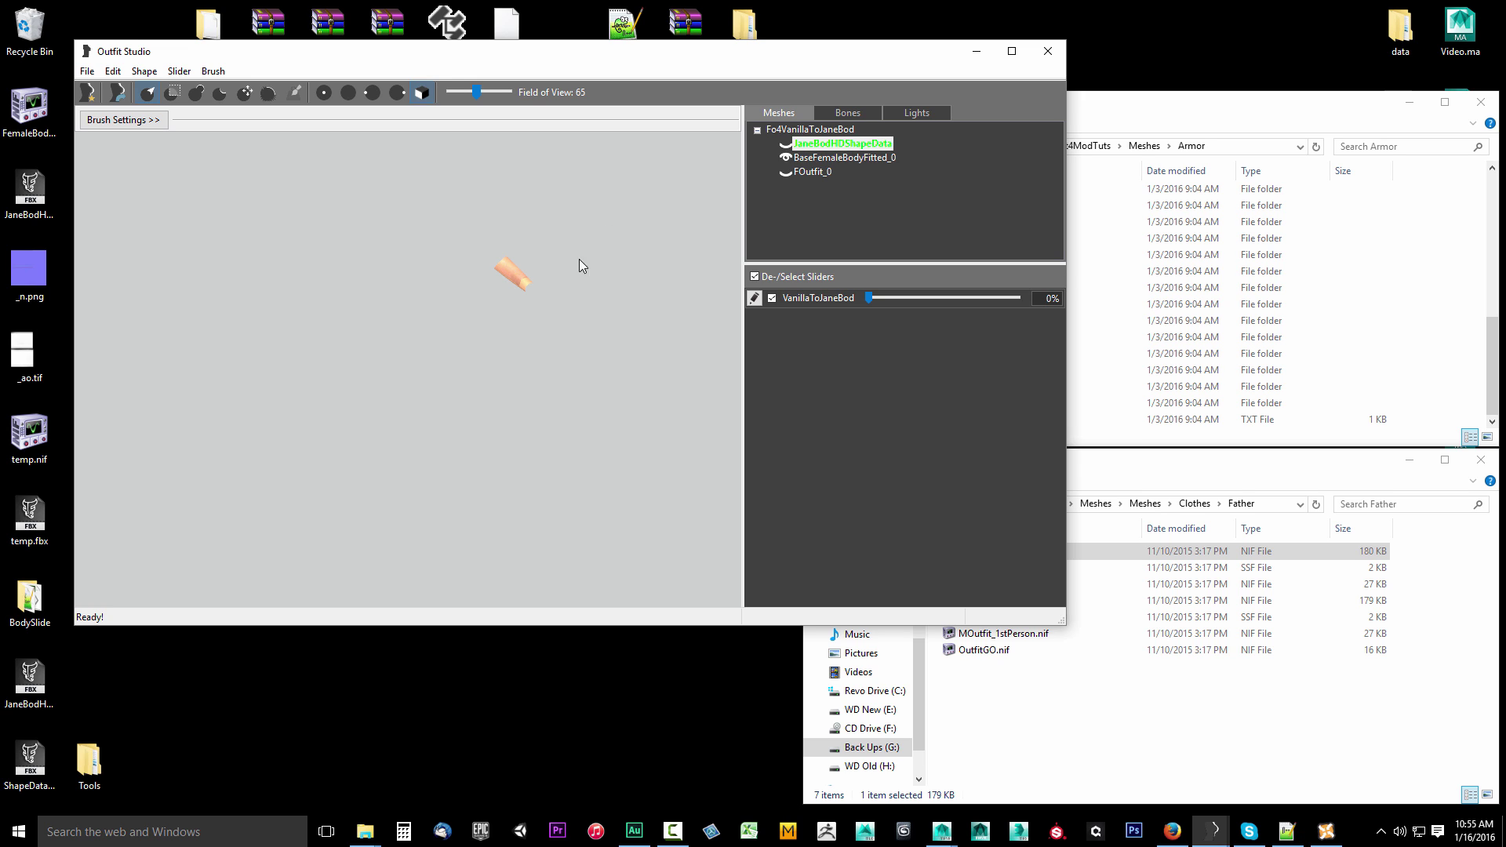
{"action": "left_click", "coordinate": [783, 173]}
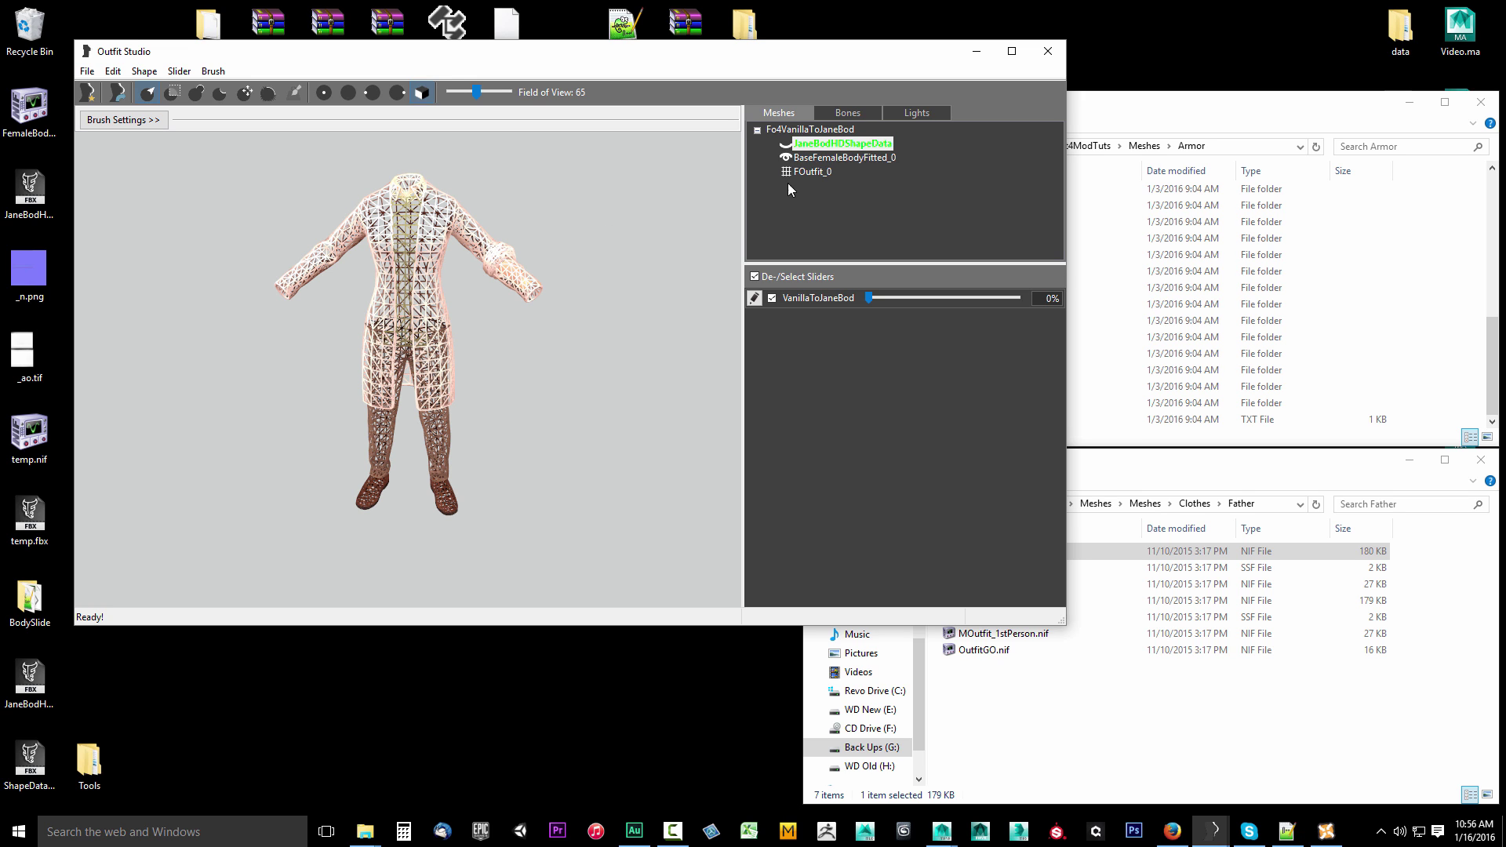
{"action": "left_click", "coordinate": [788, 173]}
{"action": "left_click", "coordinate": [787, 173]}
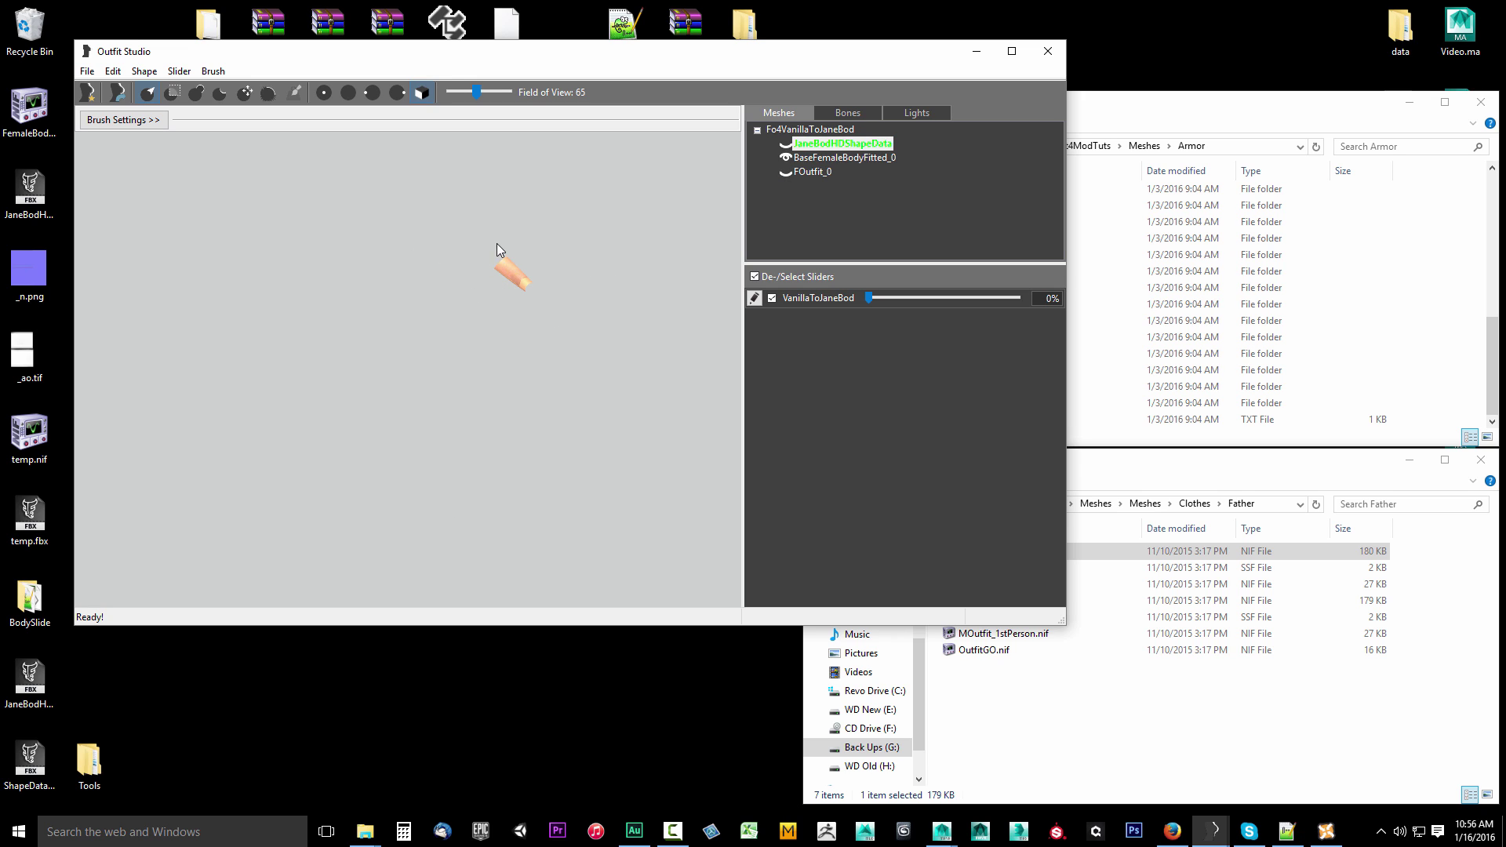
- Delete the BaseFemaleBodyFitted_0 shape from the project
{"action": "right_click", "coordinate": [820, 158]}
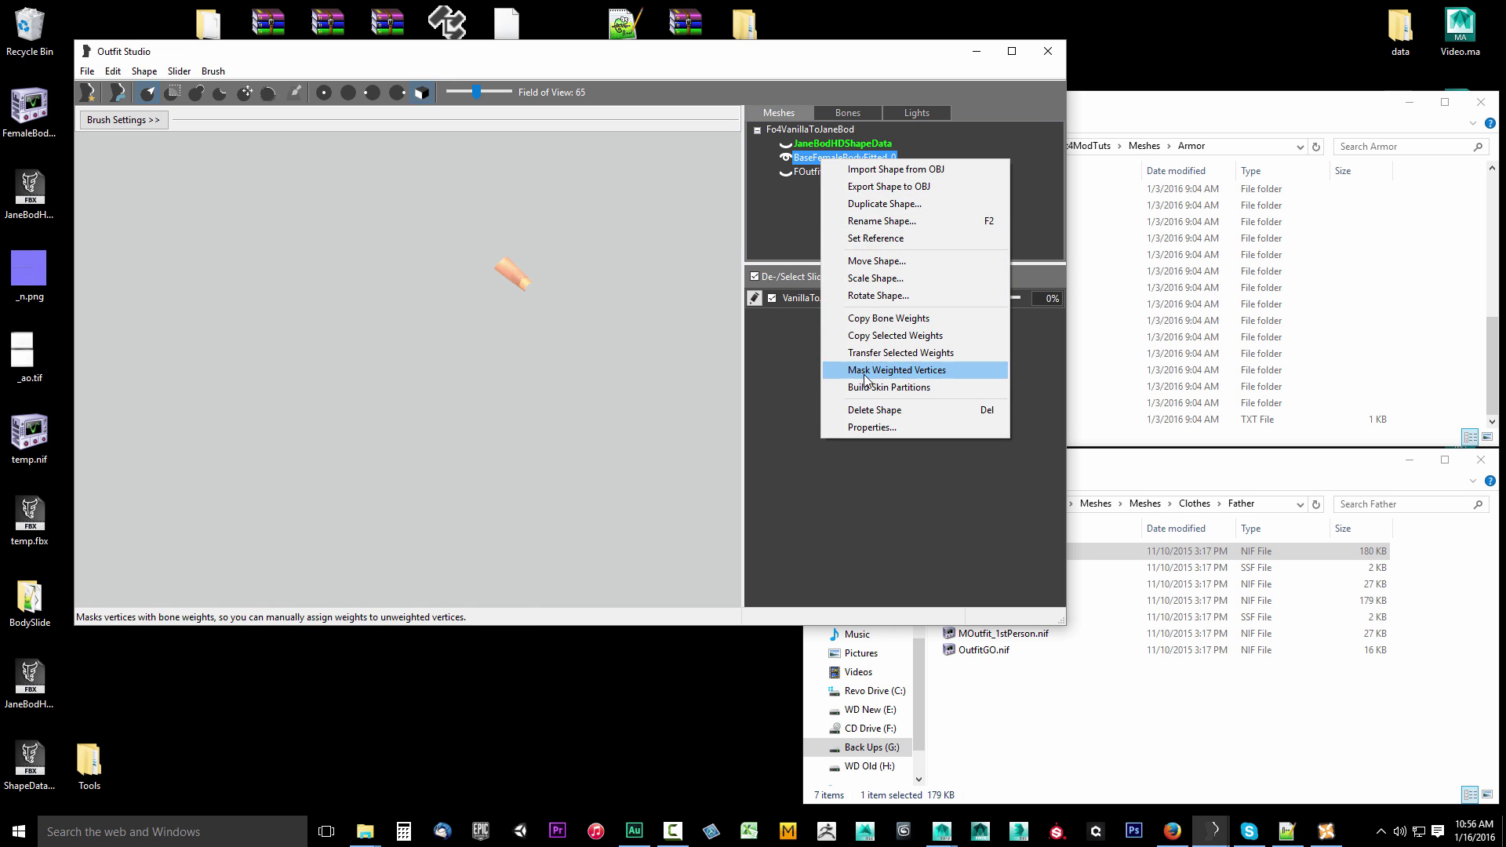
{"action": "left_click", "coordinate": [866, 411]}
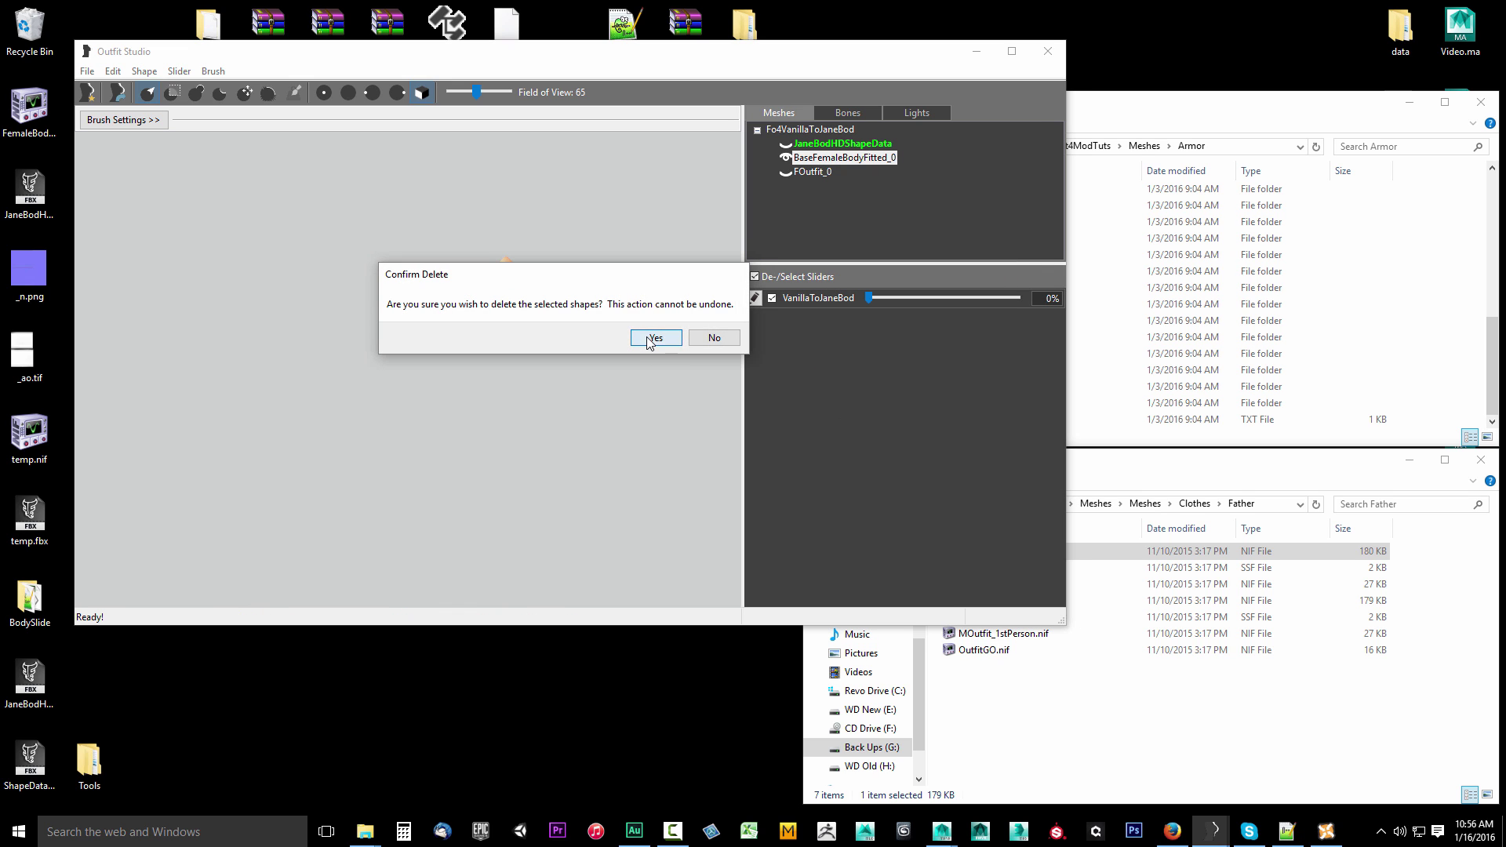
{"action": "left_click", "coordinate": [653, 338]}
- Make the FOutfit_0 and JaneBodHDShapeData meshes fully visible again
{"action": "left_click", "coordinate": [784, 159]}
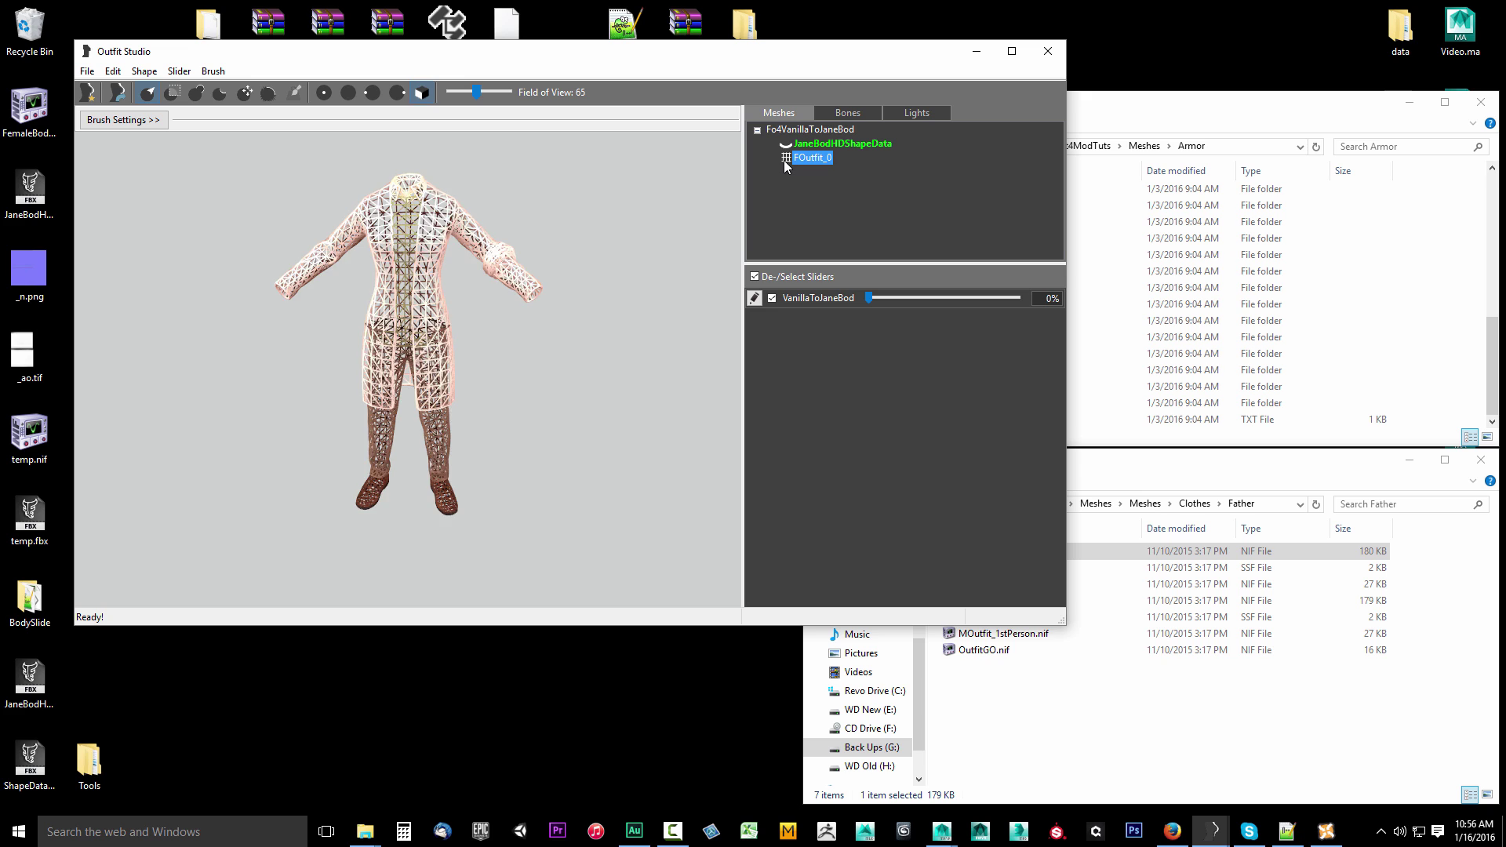
{"action": "left_click", "coordinate": [786, 145]}
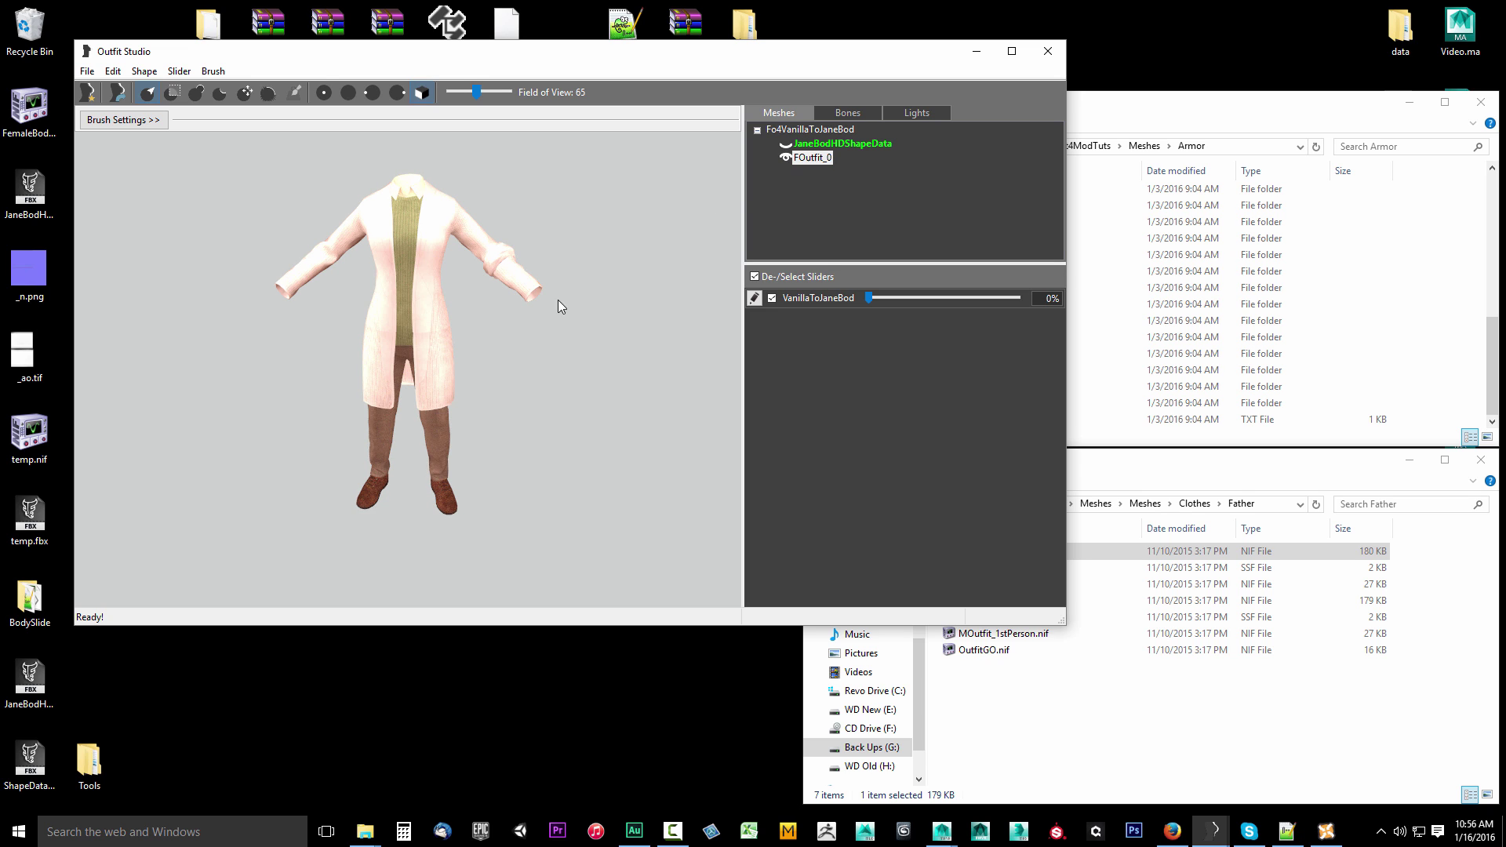
{"action": "left_click", "coordinate": [786, 145]}
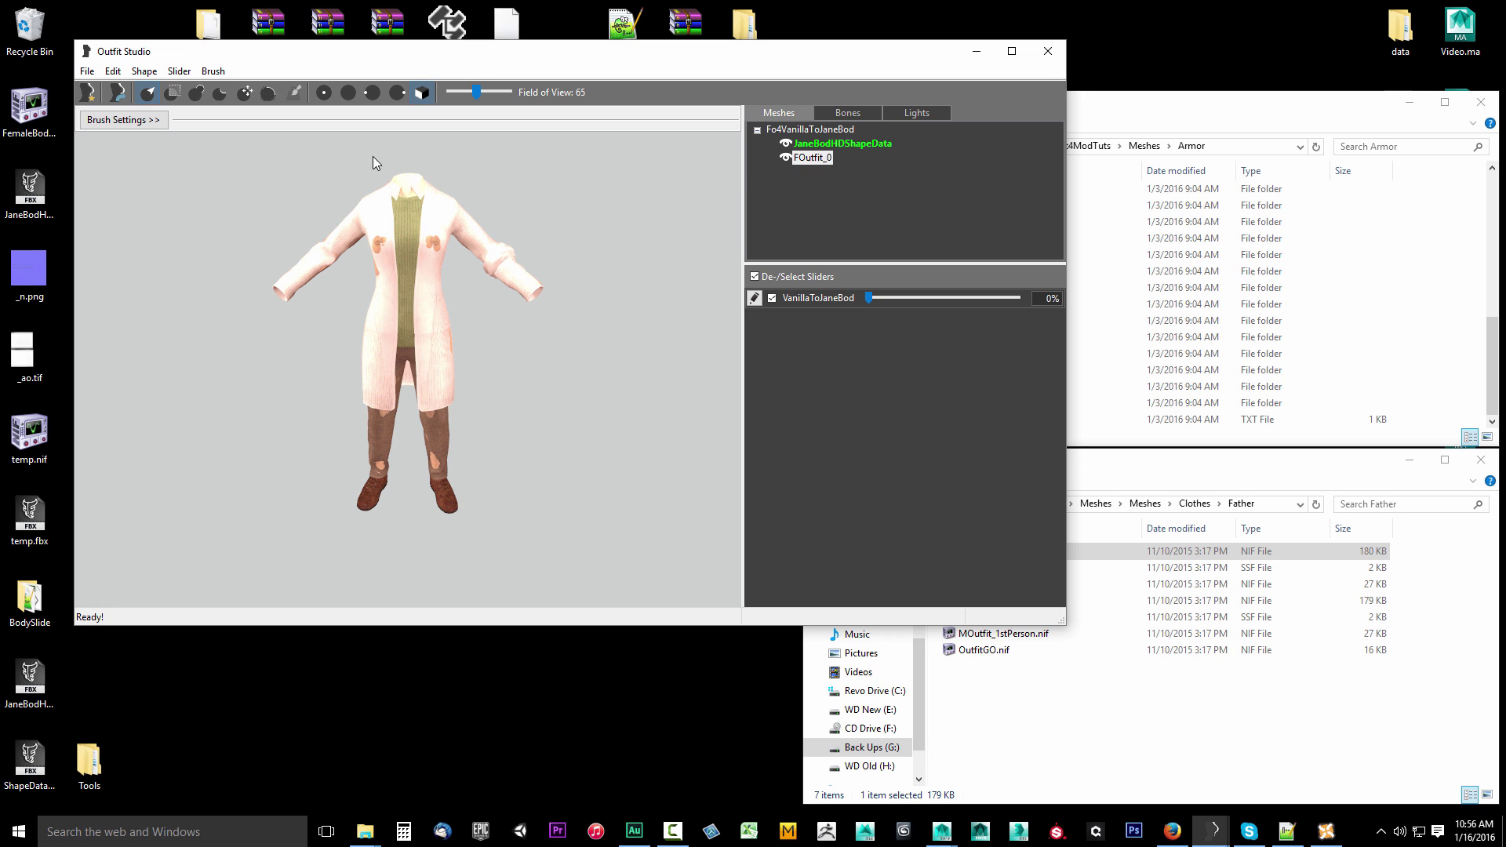
- Conform the FOutfit_0 shape to the checked VanillaToJaneBod slider
{"action": "left_click", "coordinate": [179, 71]}
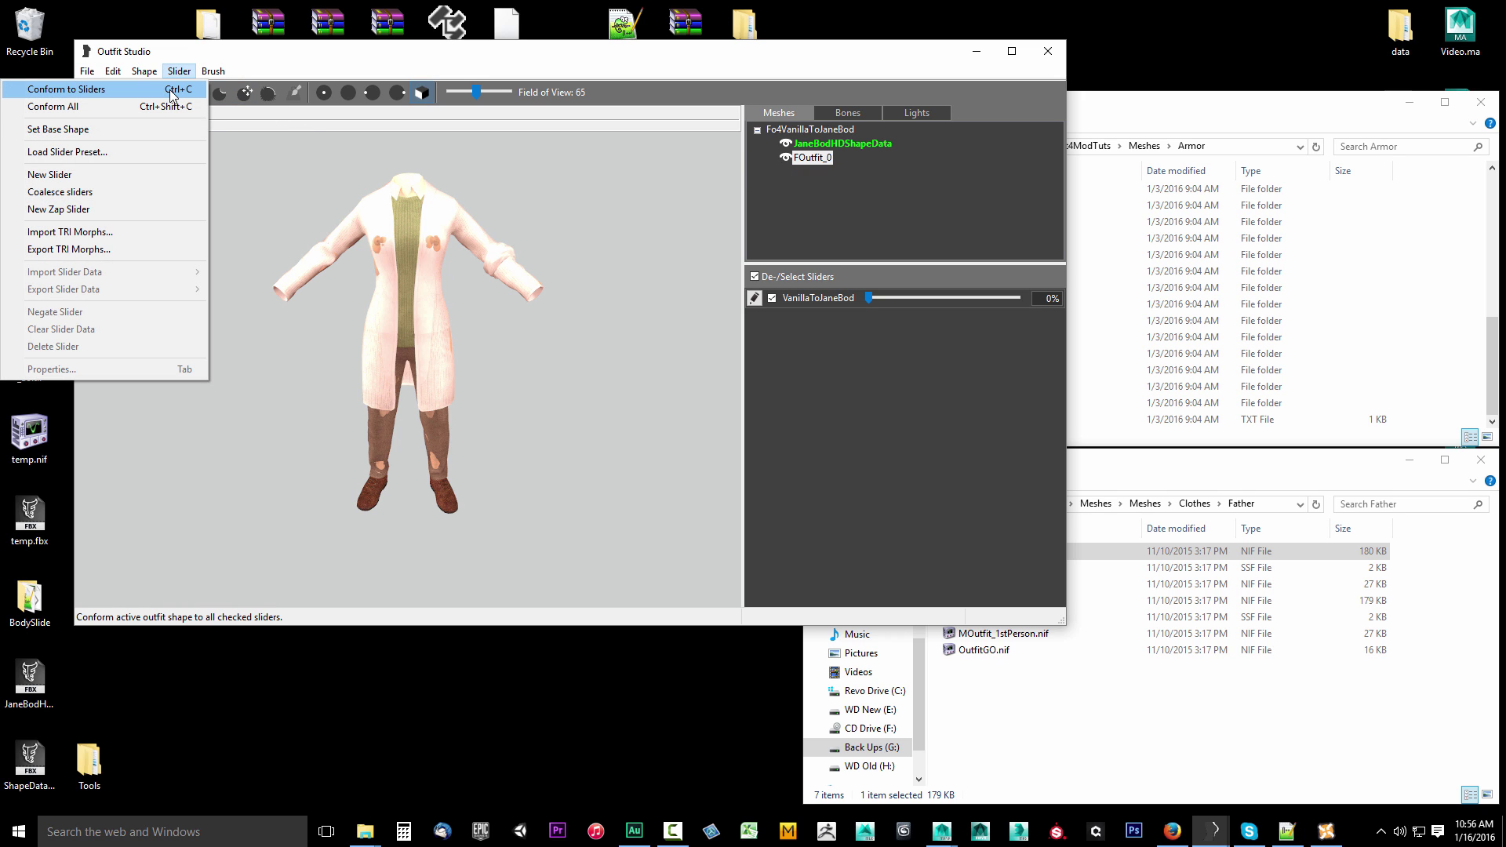
{"action": "left_click", "coordinate": [173, 91]}
{"action": "left_click", "coordinate": [181, 73]}
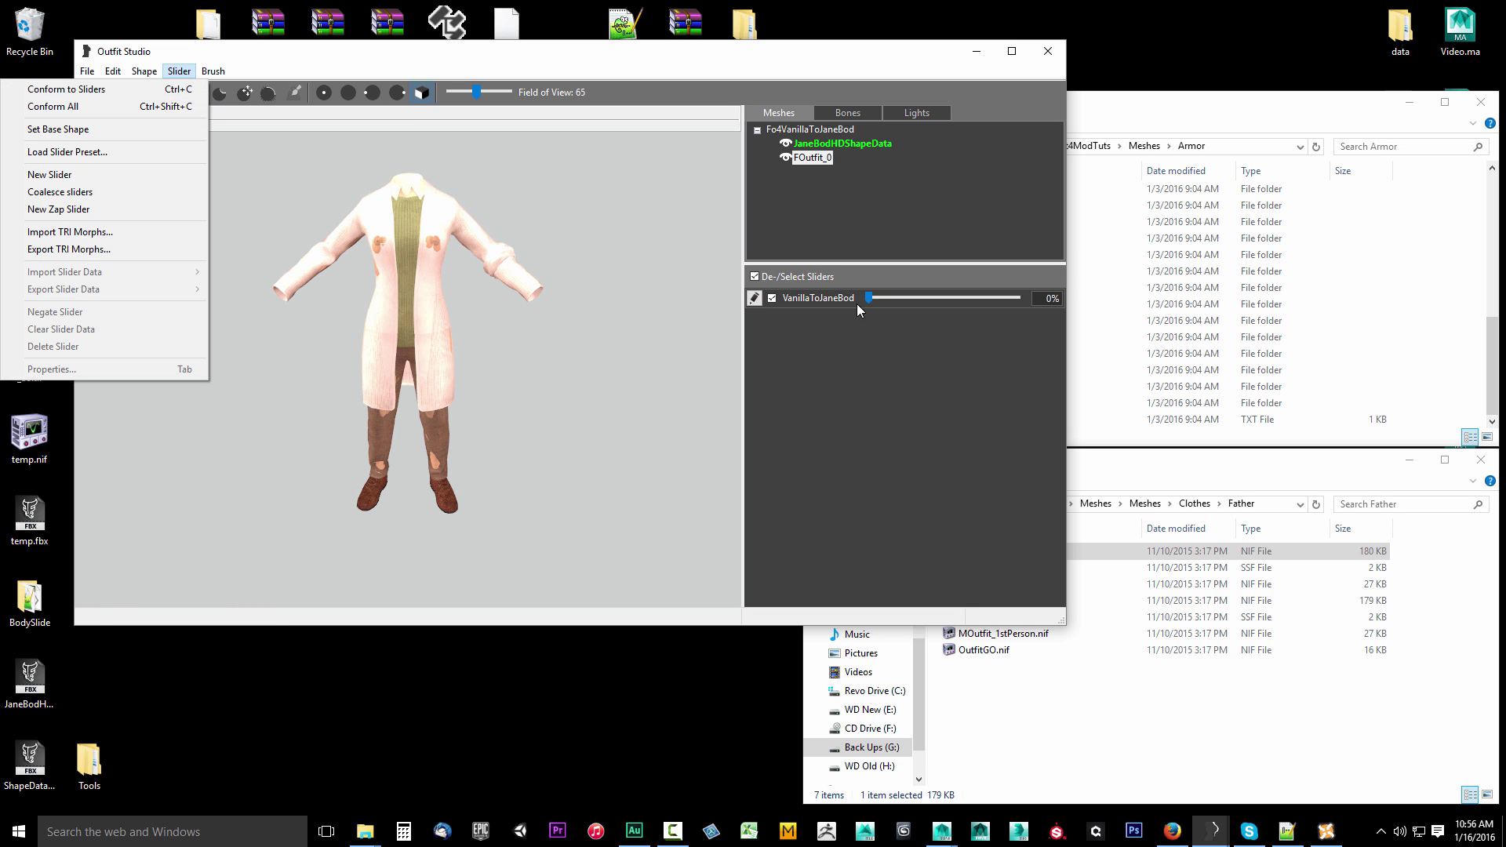
{"action": "left_click", "coordinate": [739, 387]}
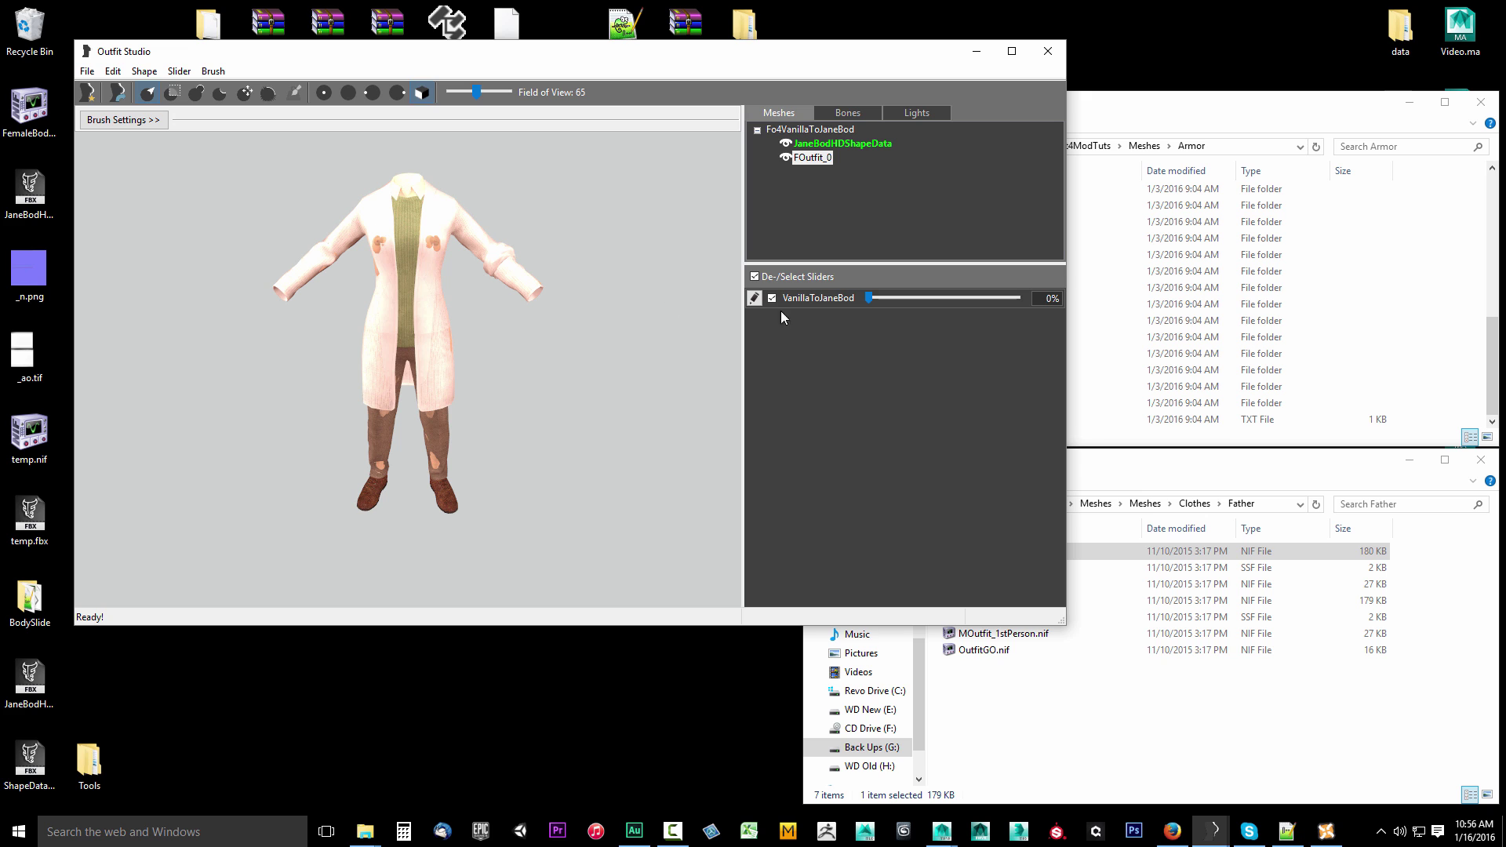
- Set the VanillaToJaneBod slider to 100% and make the resulting form the base shape
{"action": "left_click_drag", "start_coordinate": [871, 298], "coordinate": [1053, 284]}
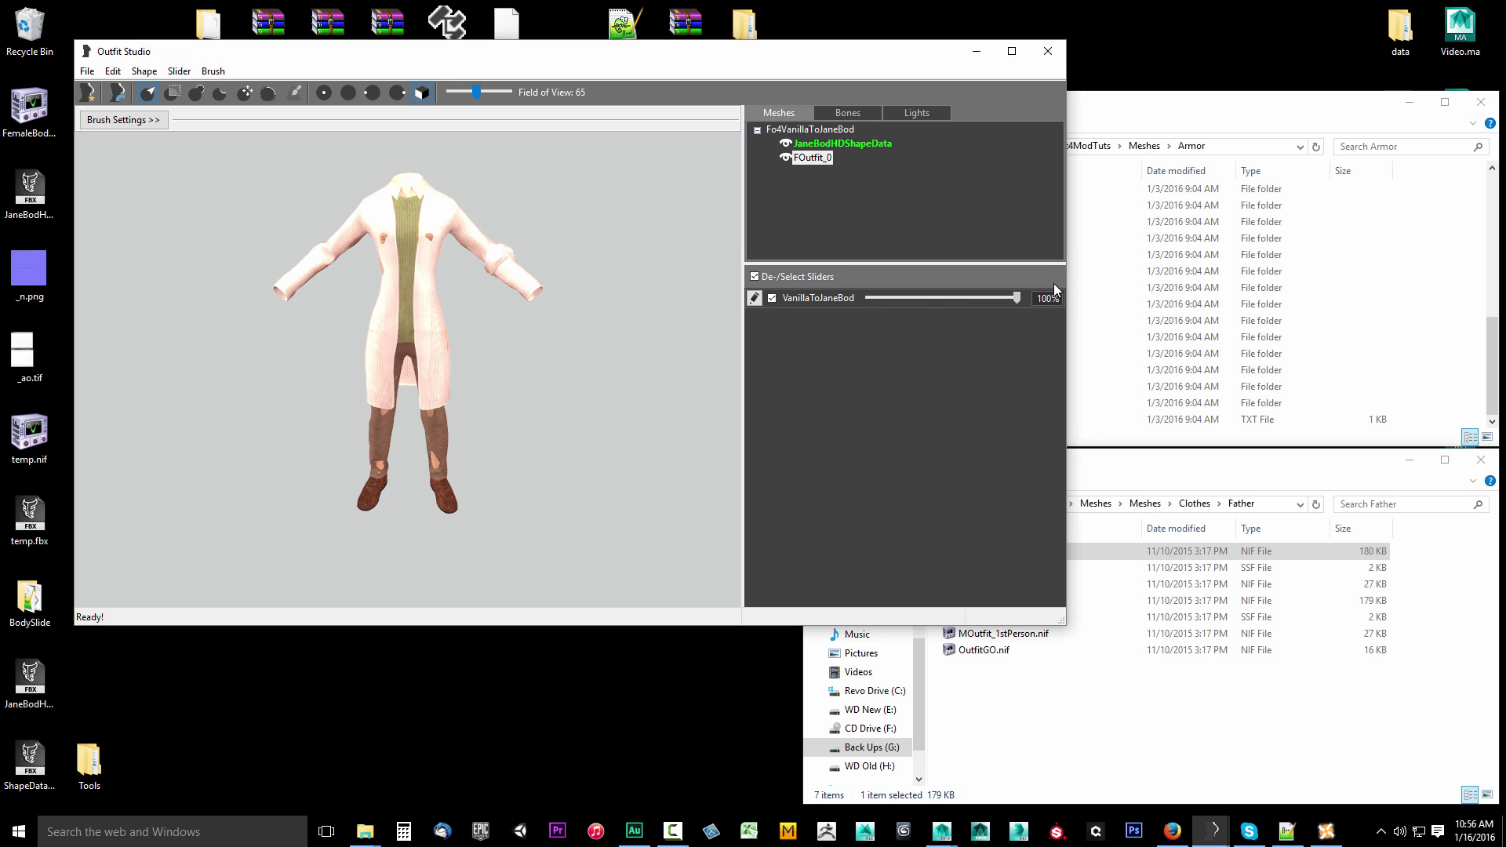
{"action": "right_click_drag", "start_coordinate": [547, 397], "coordinate": [487, 430]}
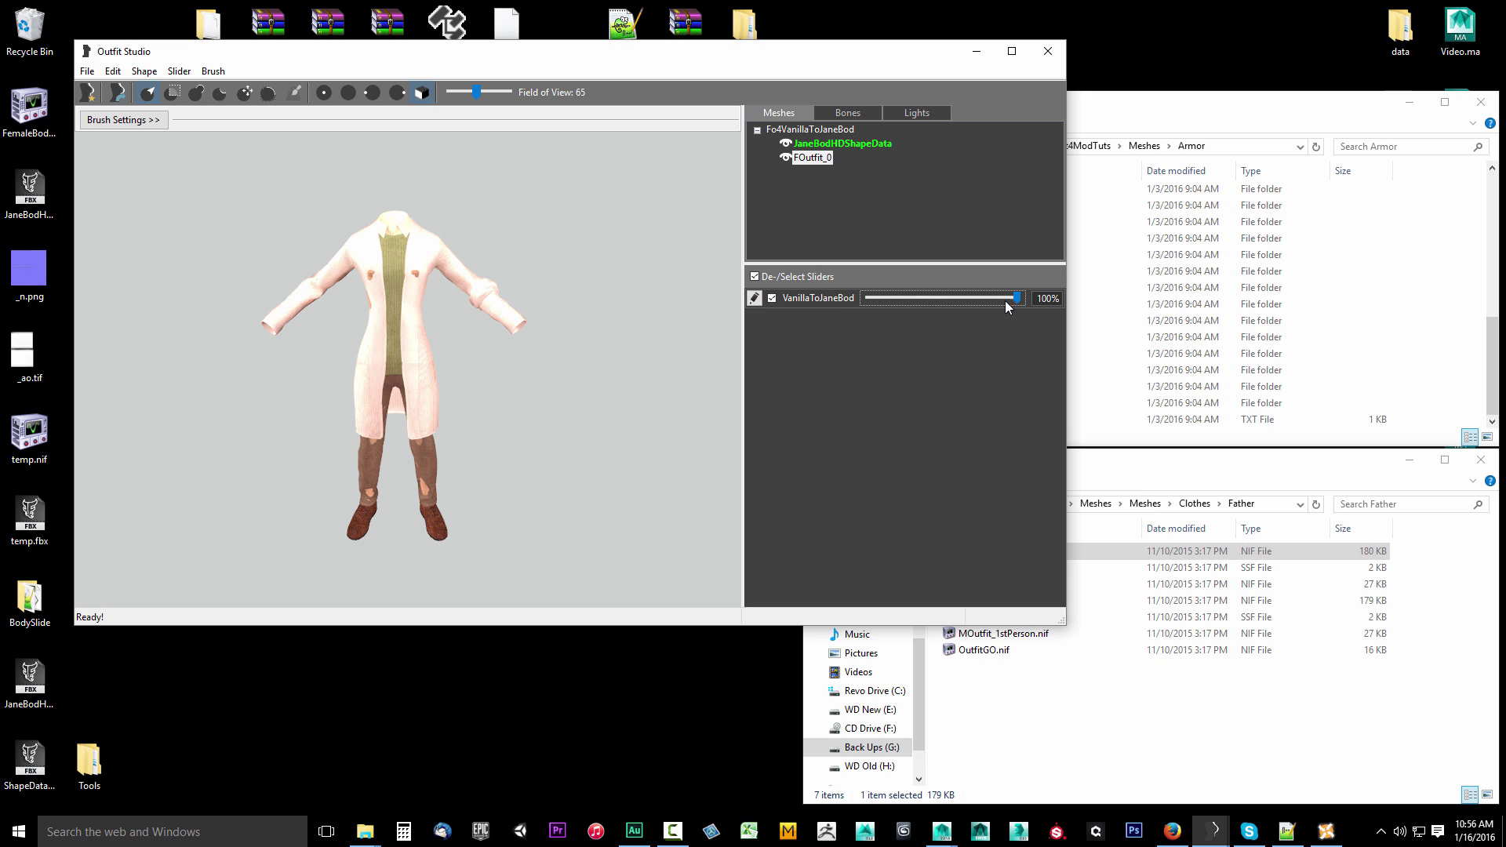
{"action": "left_click", "coordinate": [179, 71]}
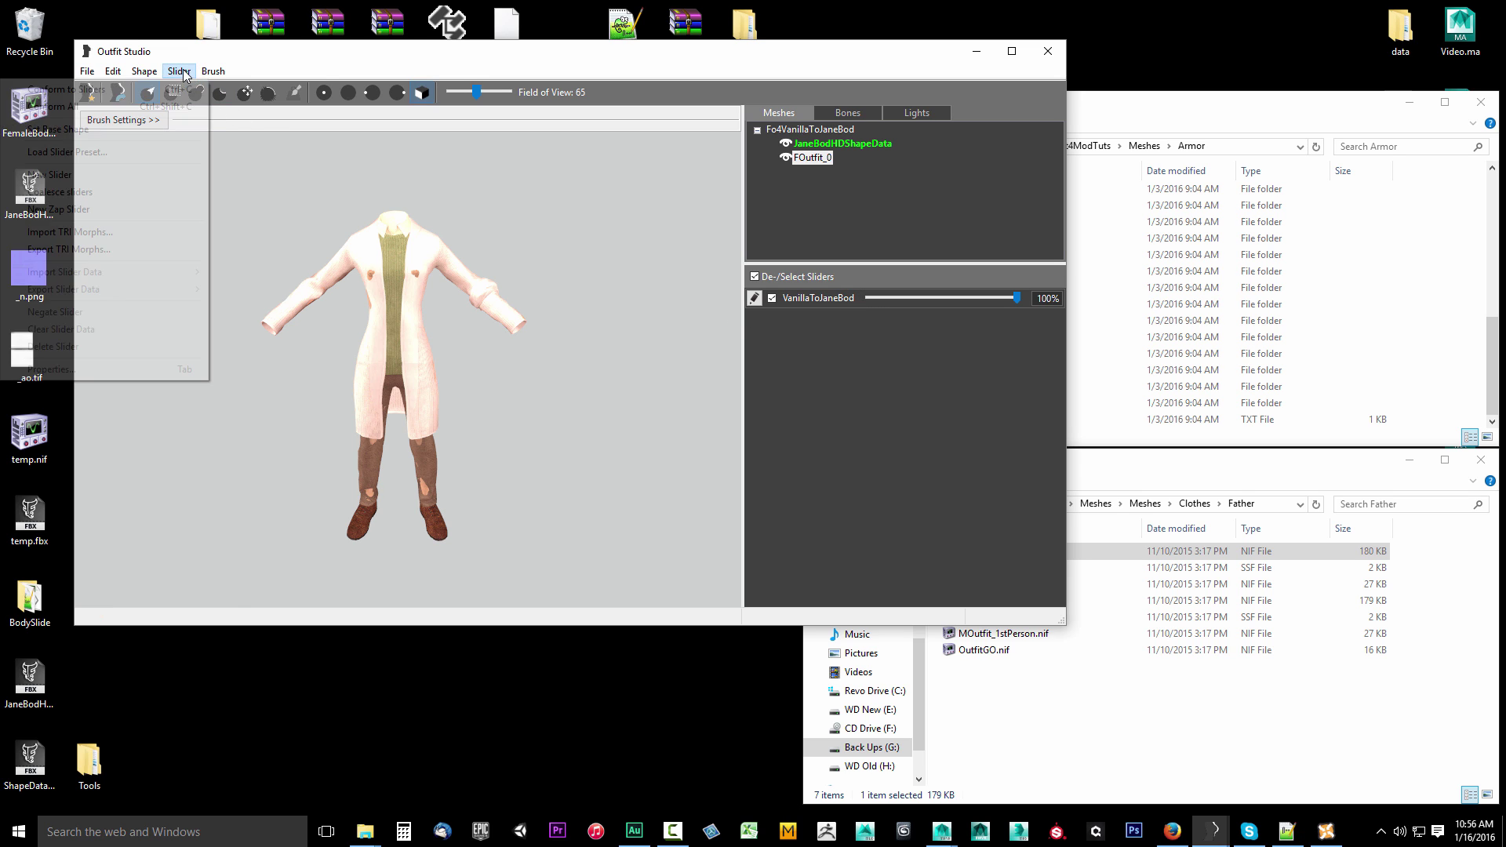
{"action": "left_click", "coordinate": [168, 126]}
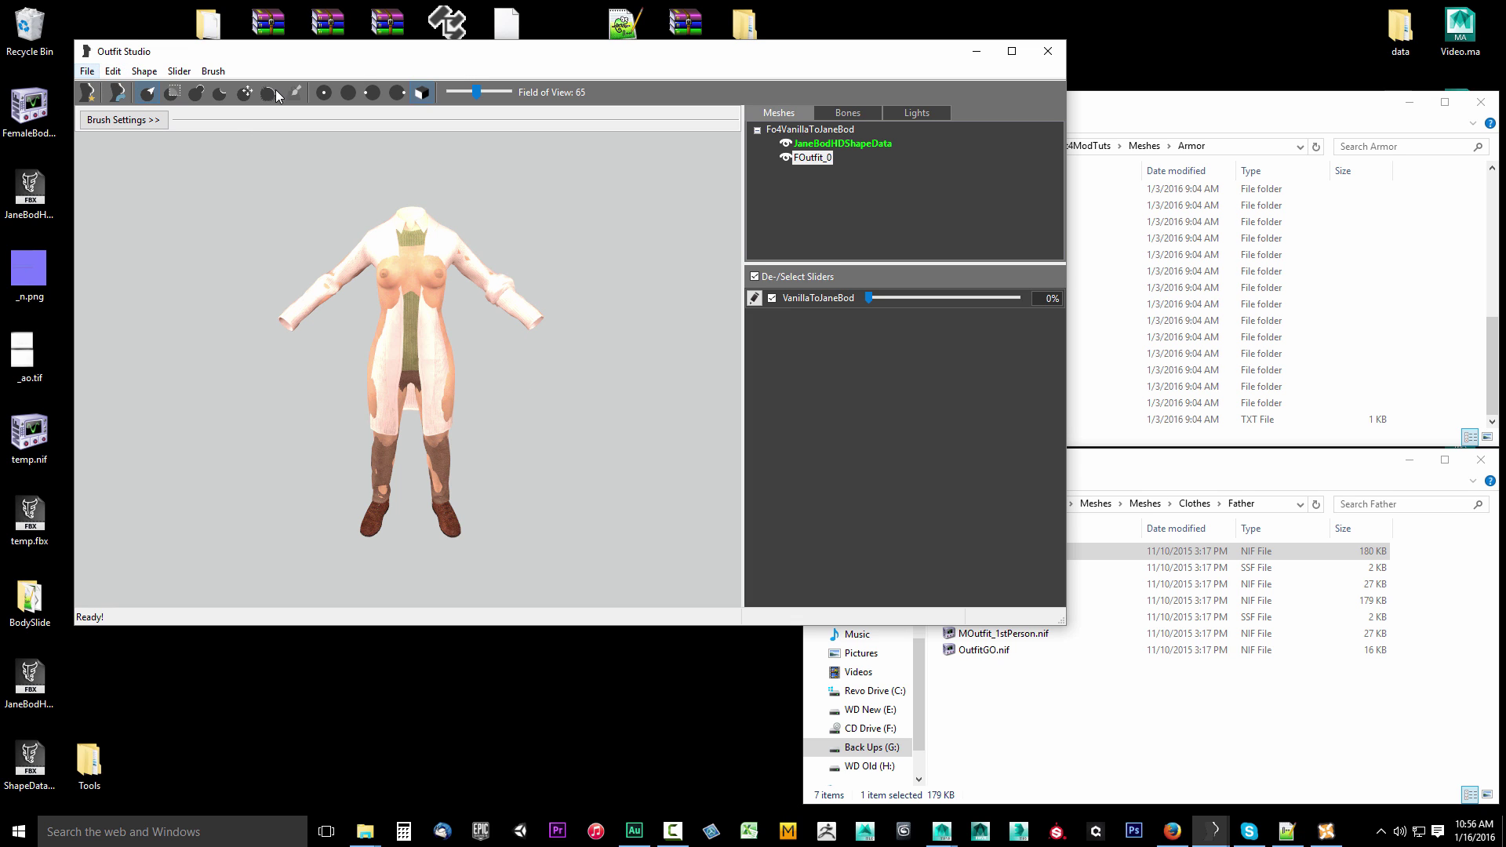
- Export the outfit as a NIF without the reference, overwriting temp.nif on the Desktop
{"action": "left_click", "coordinate": [87, 70]}
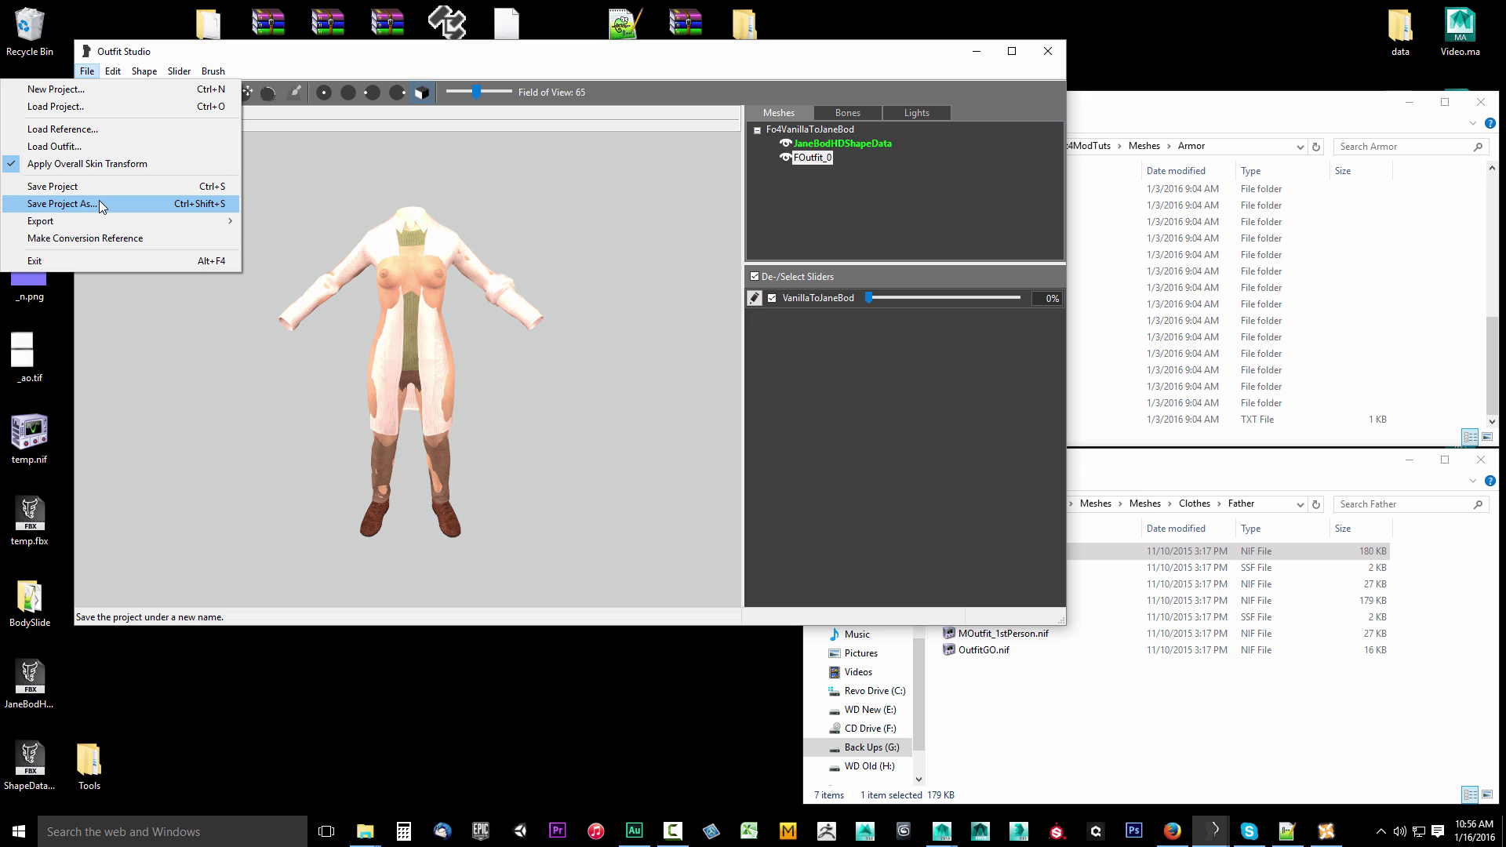
{"action": "mouse_move", "coordinate": [101, 222]}
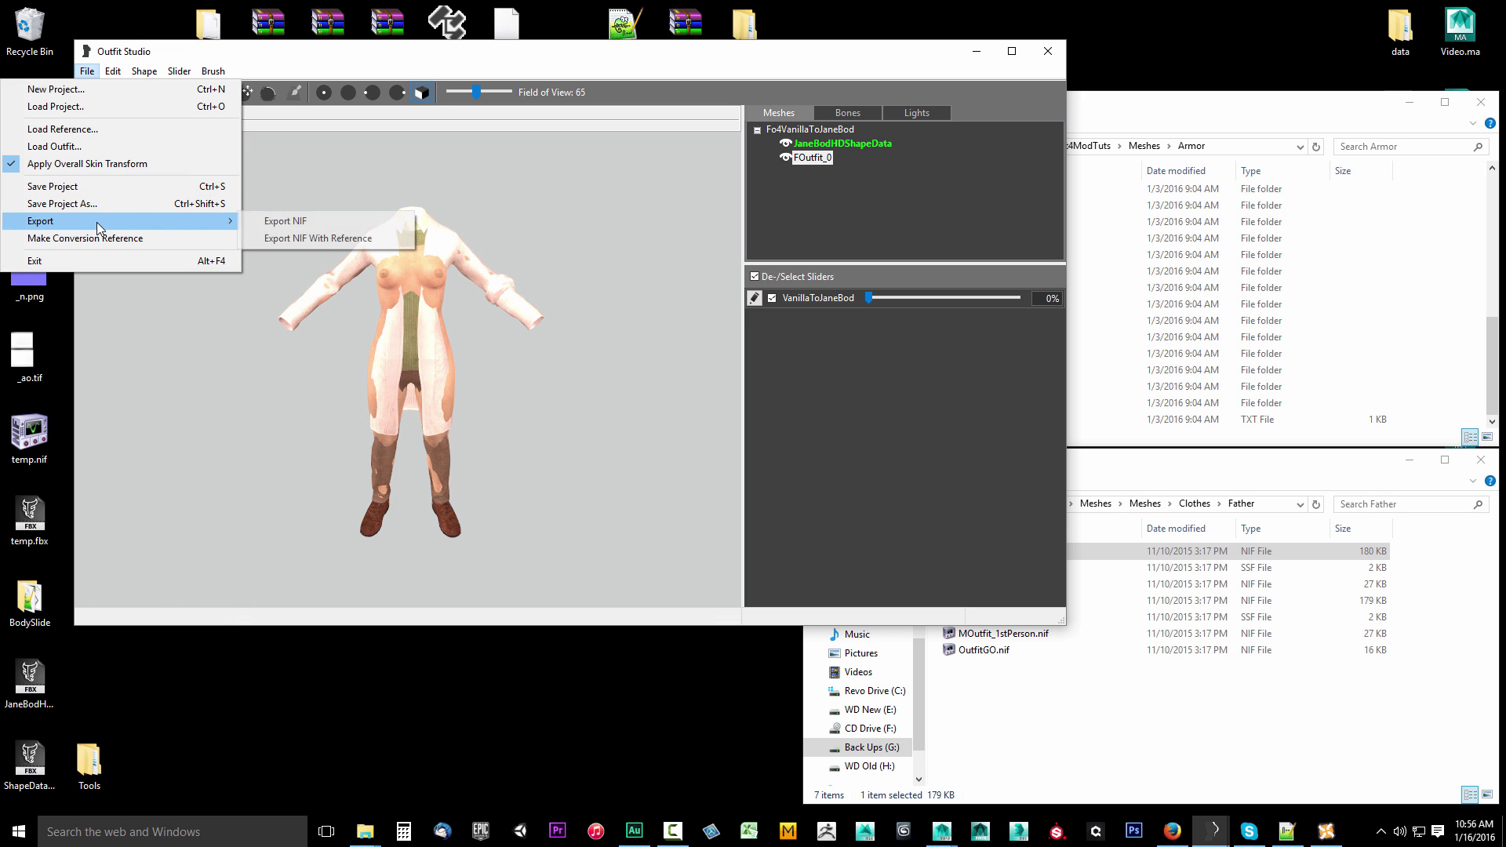
{"action": "left_click", "coordinate": [281, 222]}
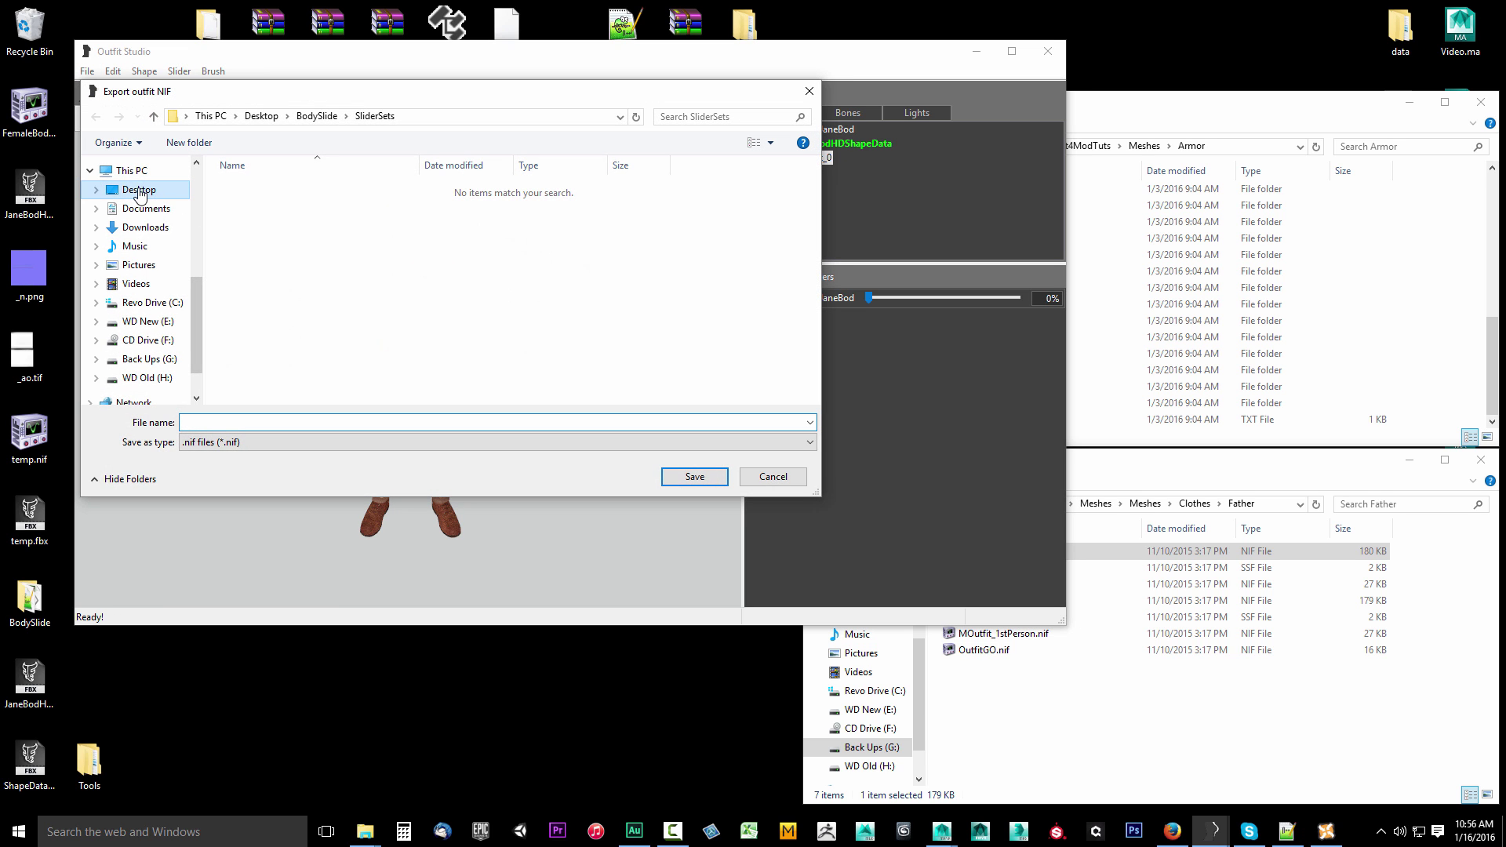
{"action": "left_click", "coordinate": [139, 193]}
{"action": "left_click", "coordinate": [269, 370]}
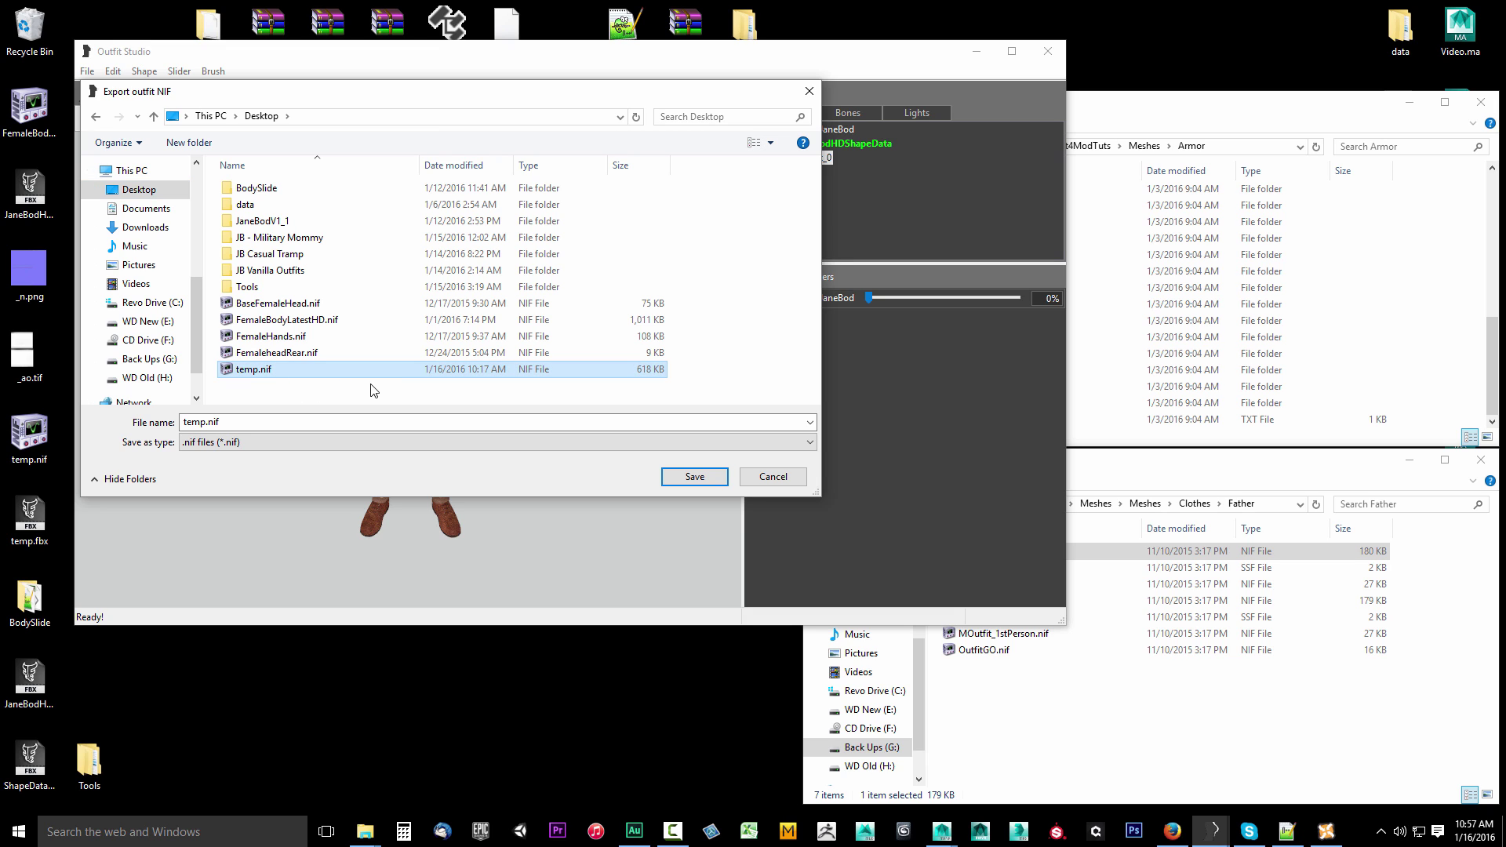
{"action": "left_click", "coordinate": [238, 422]}
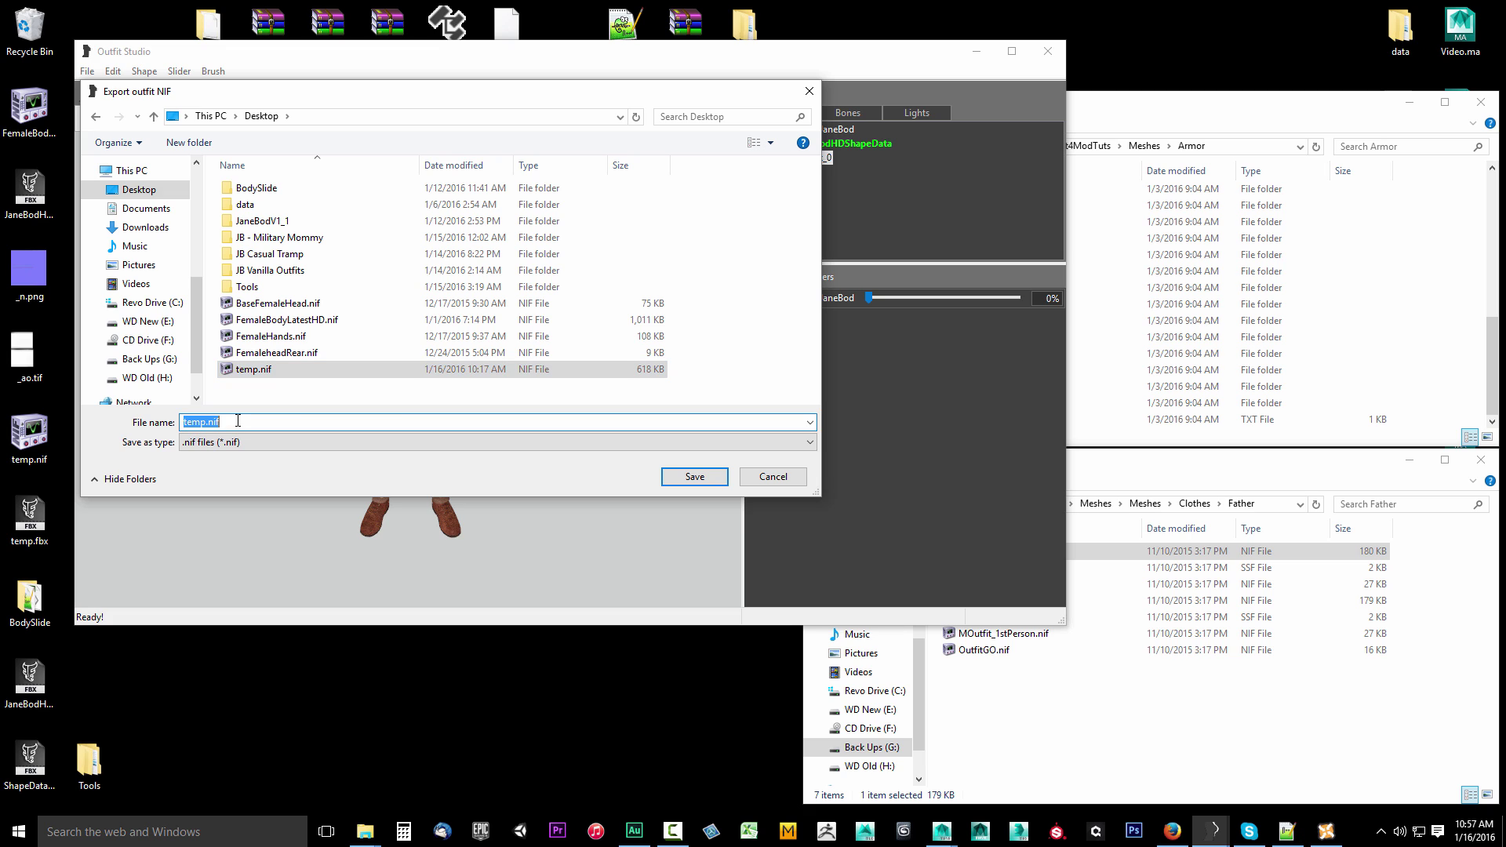
{"action": "type", "text": "temp"}
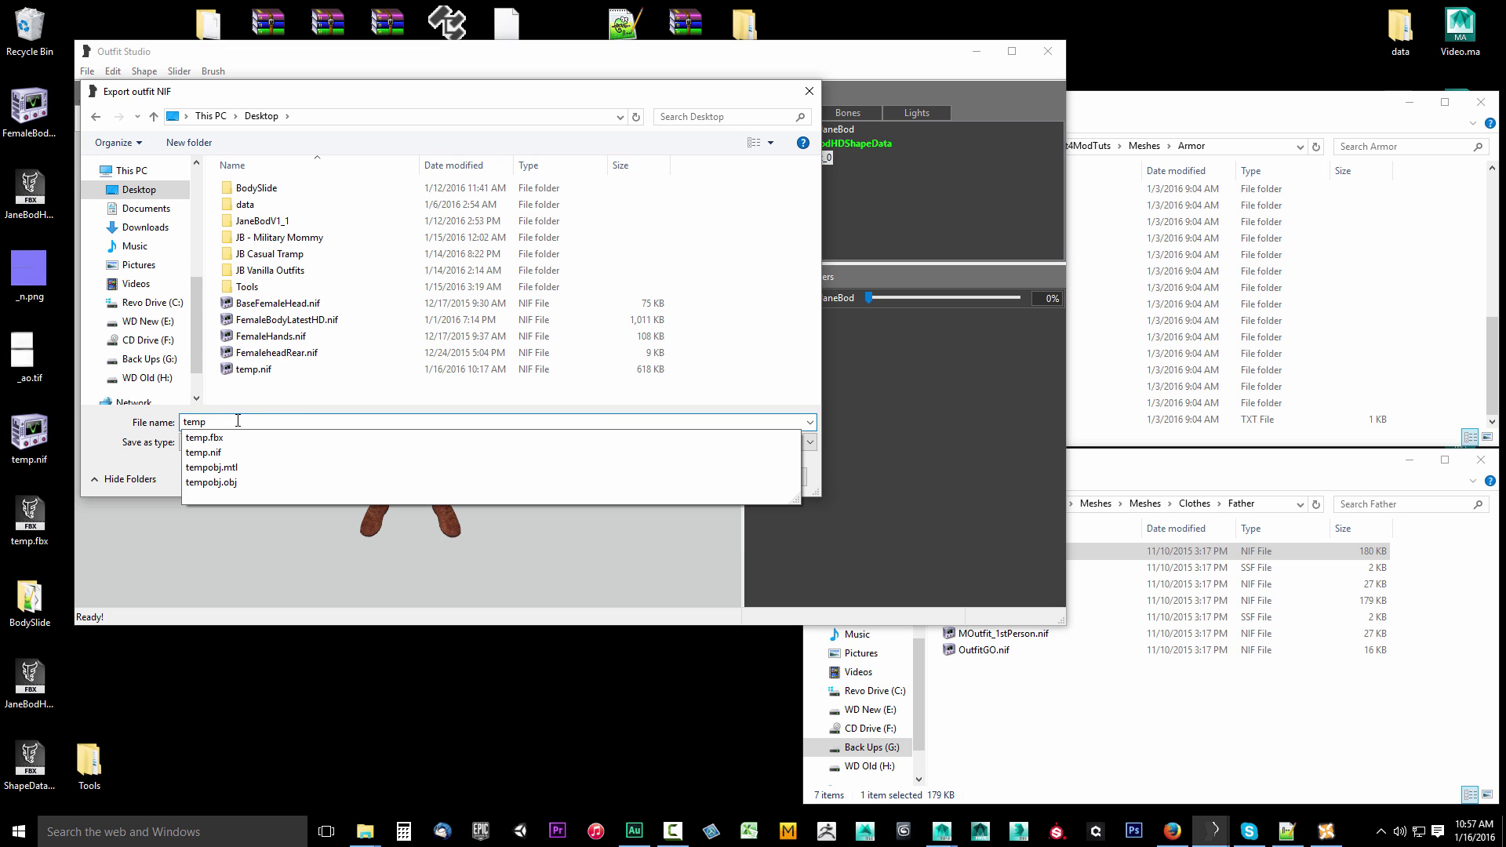
{"action": "left_click", "coordinate": [254, 373]}
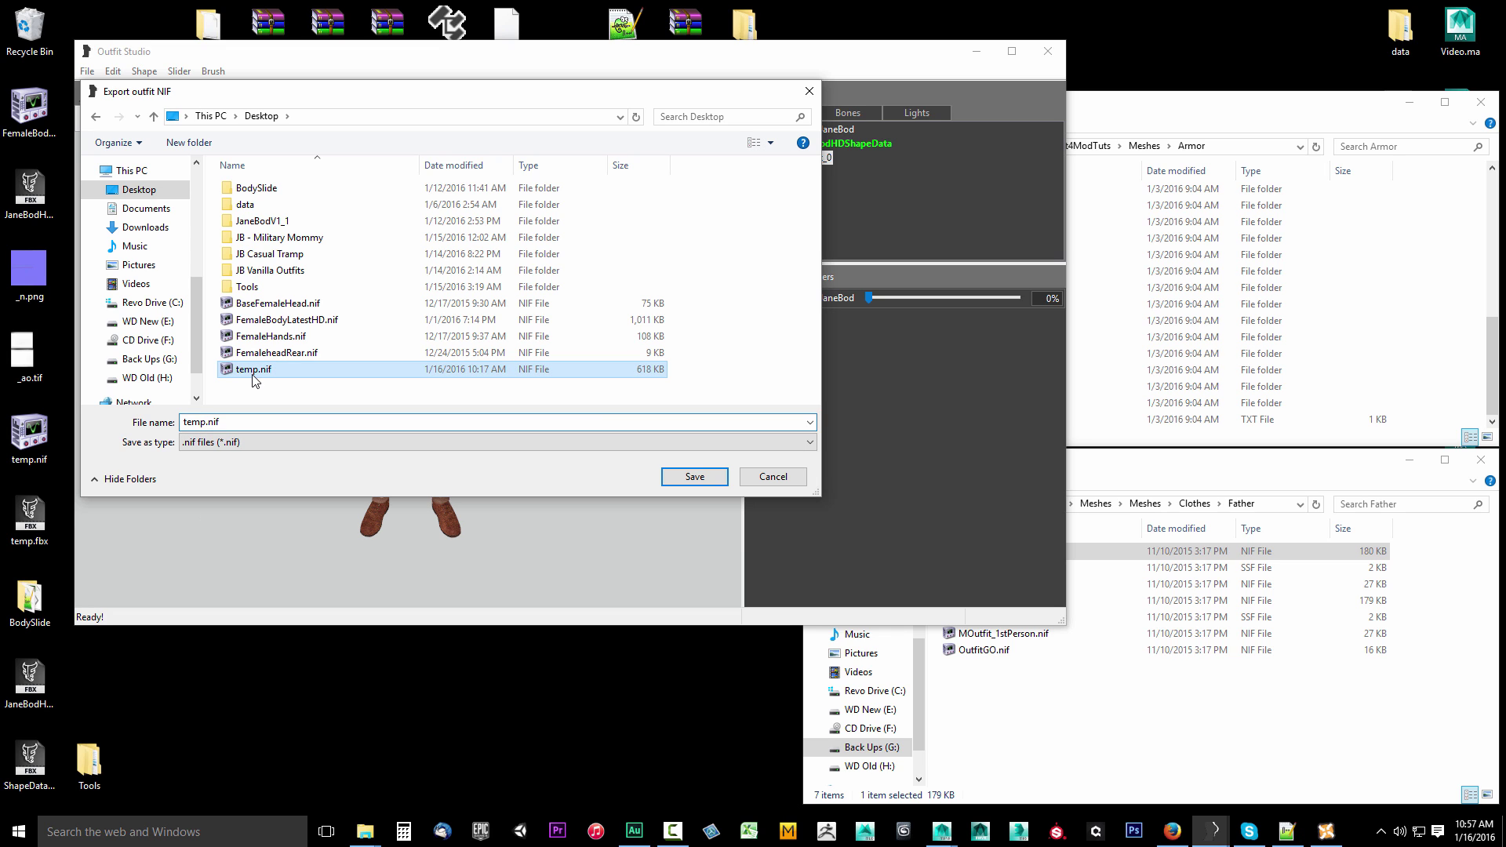
{"action": "left_click", "coordinate": [695, 478]}
{"action": "left_click", "coordinate": [777, 416]}
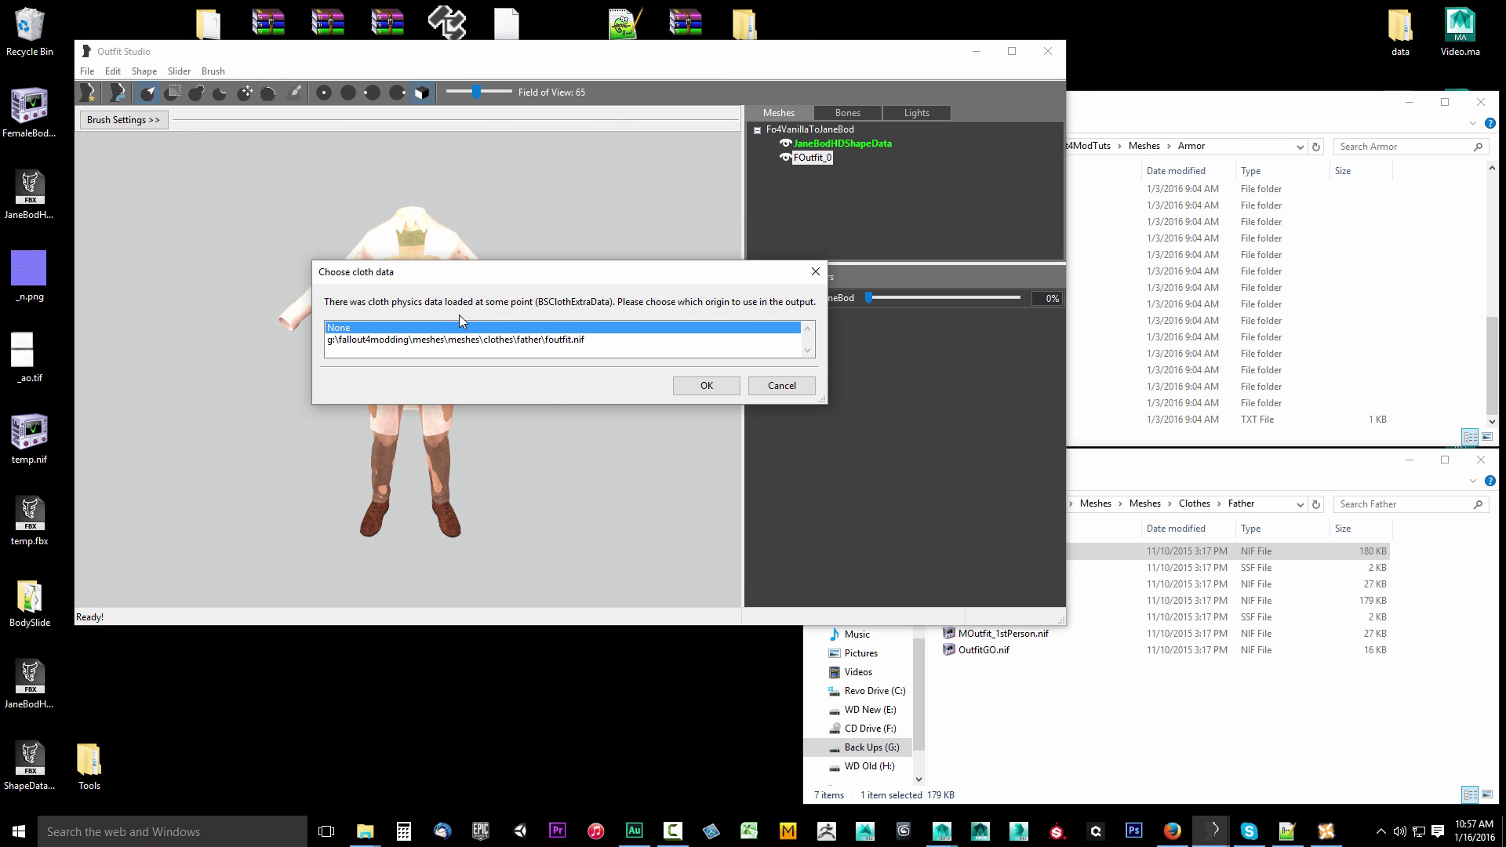
- Use the cloth physics data from g:\fallout4modding\meshes\meshes\clothes\father\foutfit.nif for the exported file
{"action": "left_click_drag", "start_coordinate": [480, 283], "coordinate": [461, 289]}
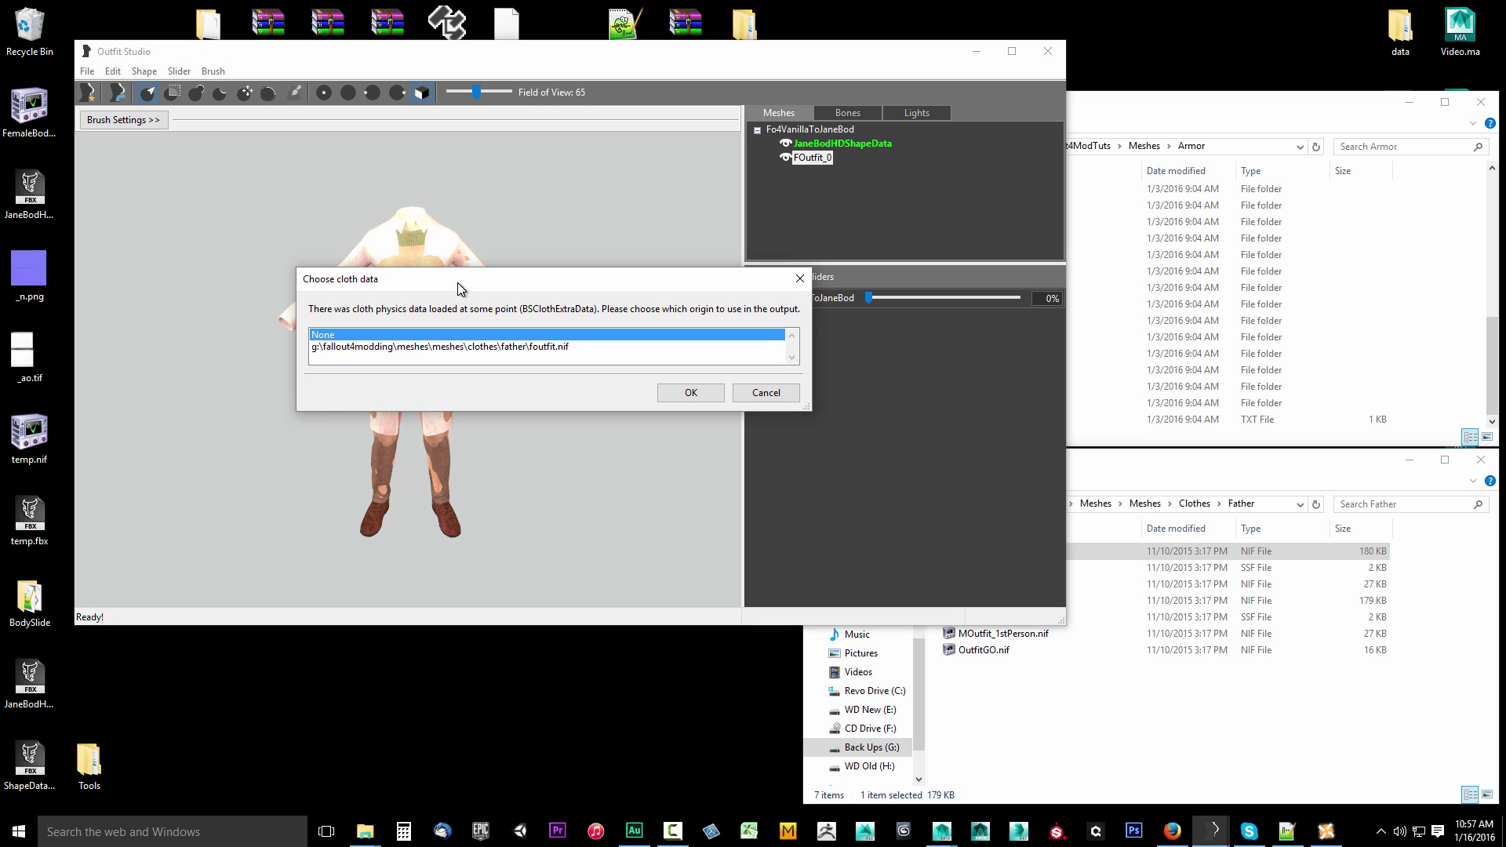
{"action": "left_click", "coordinate": [437, 348]}
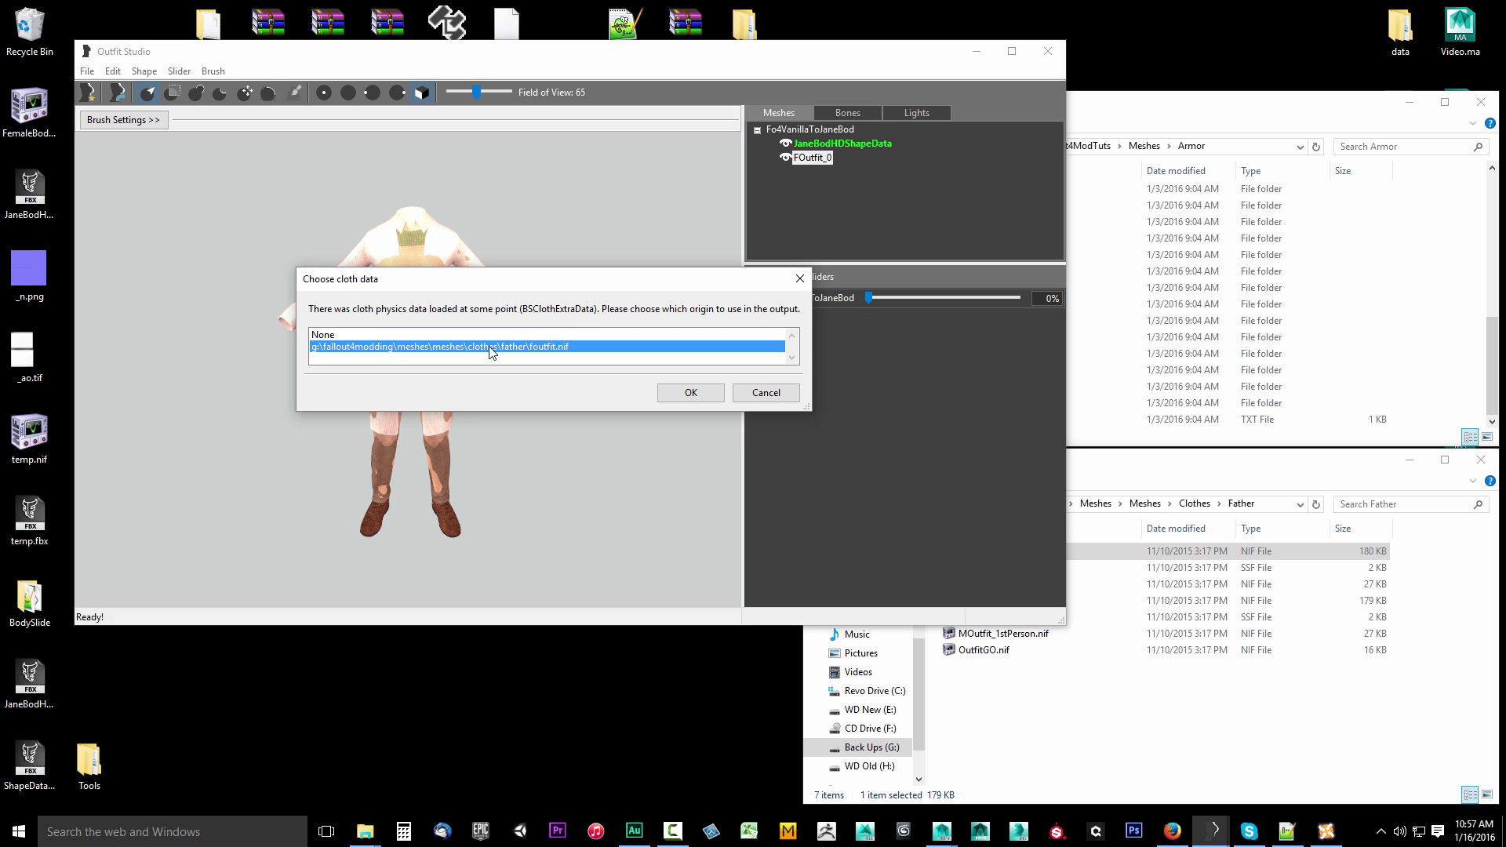
{"action": "left_click", "coordinate": [692, 393]}
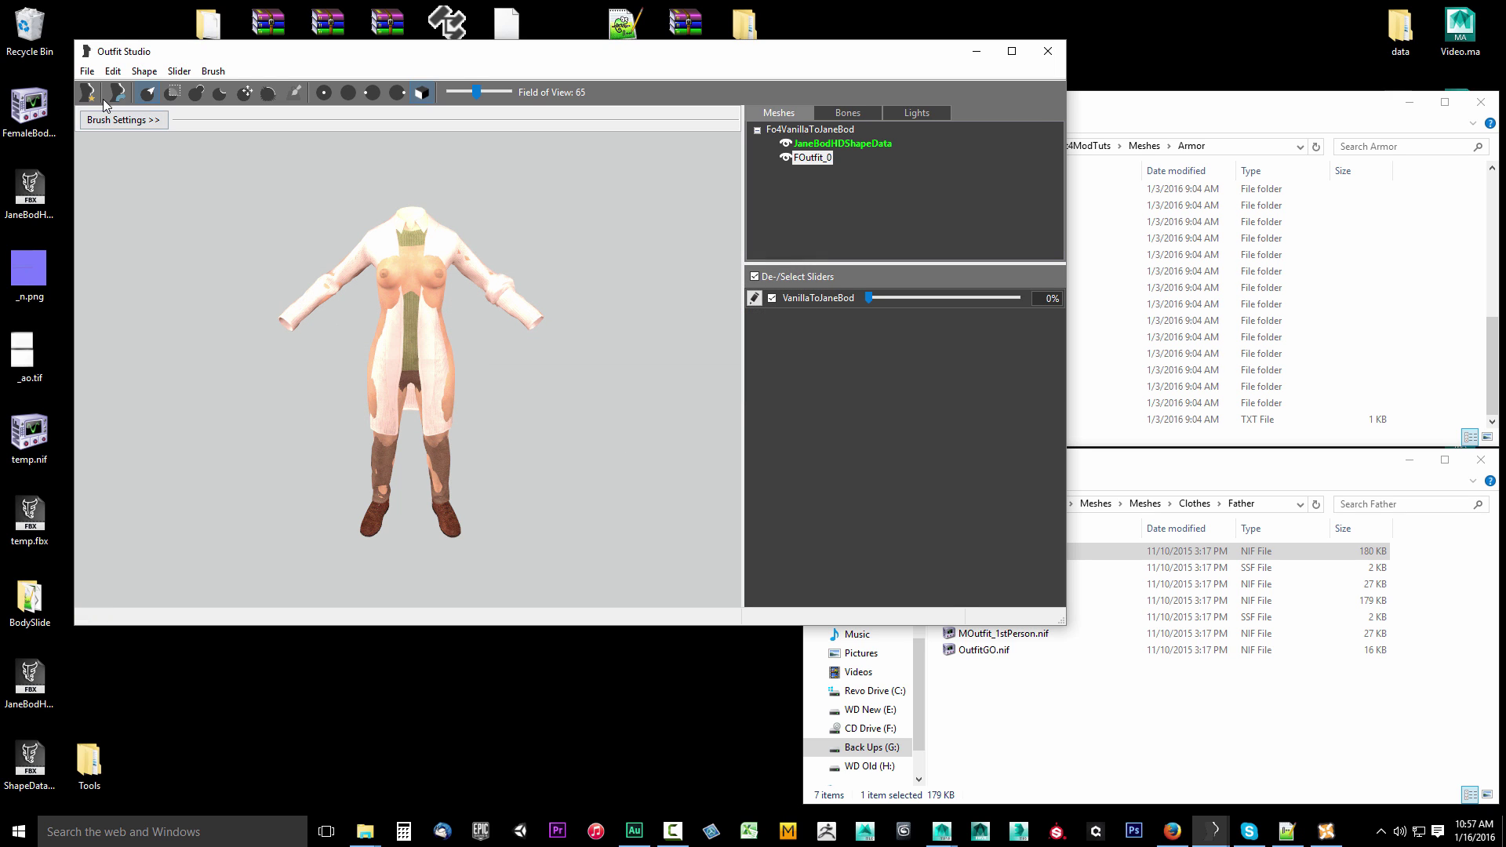
- Load the JaneBod.osp project from the SliderSets folder
{"action": "left_click", "coordinate": [87, 71]}
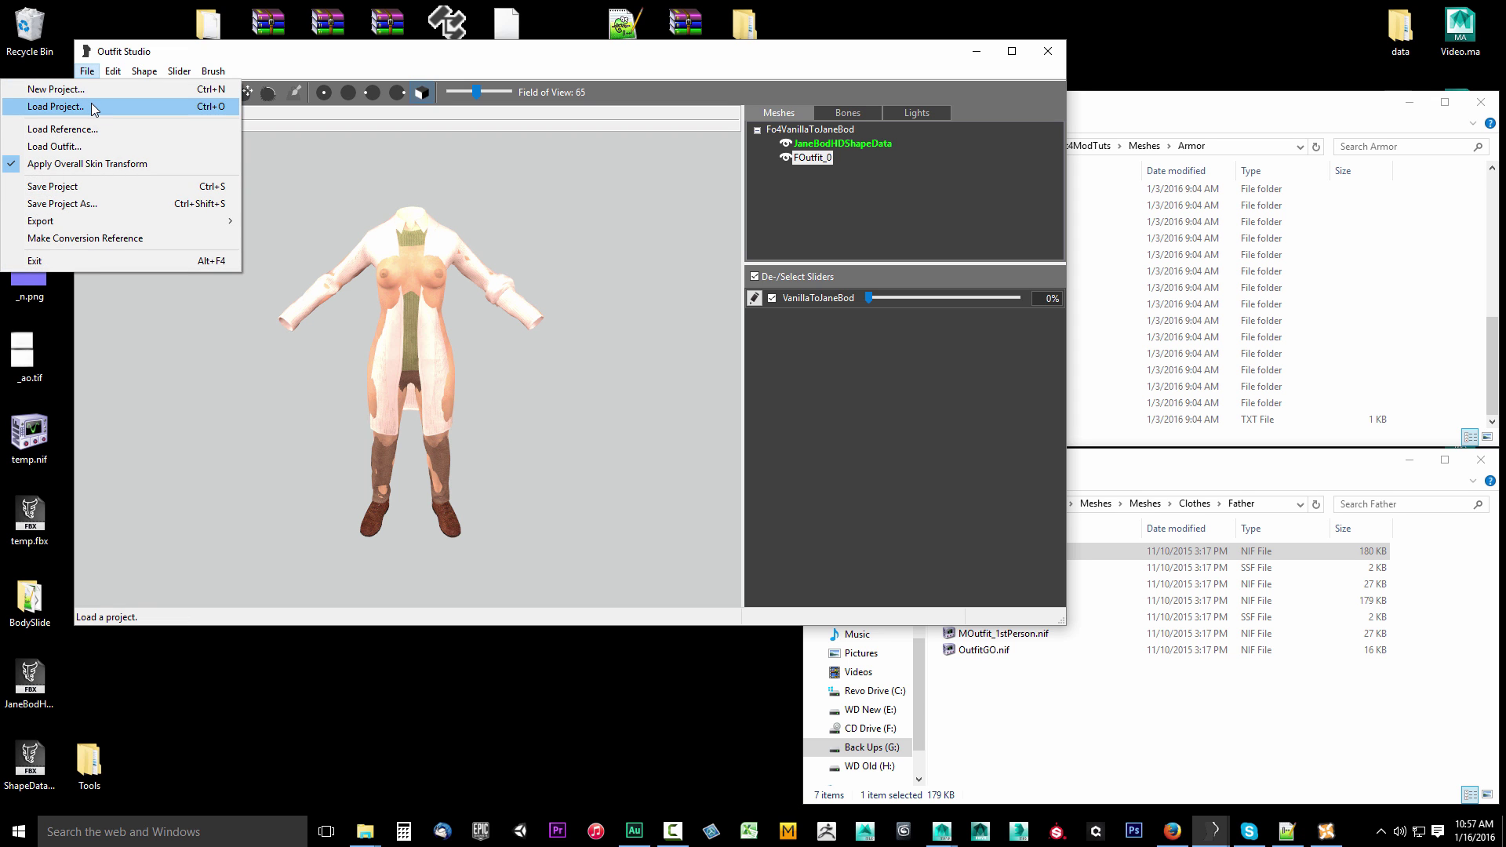
{"action": "left_click", "coordinate": [94, 107]}
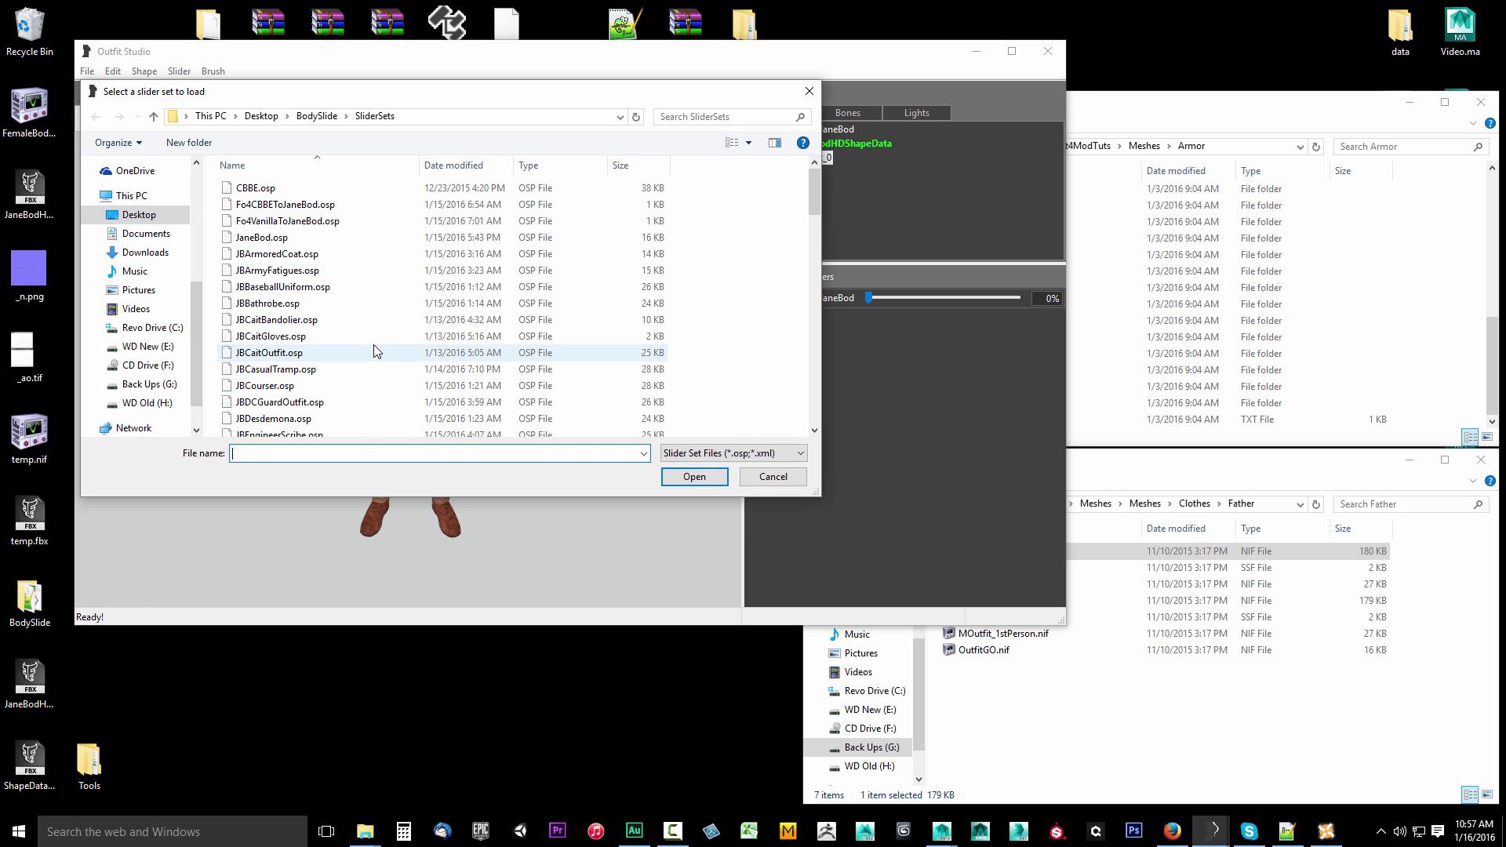
{"action": "left_click", "coordinate": [262, 238]}
{"action": "left_click", "coordinate": [696, 478]}
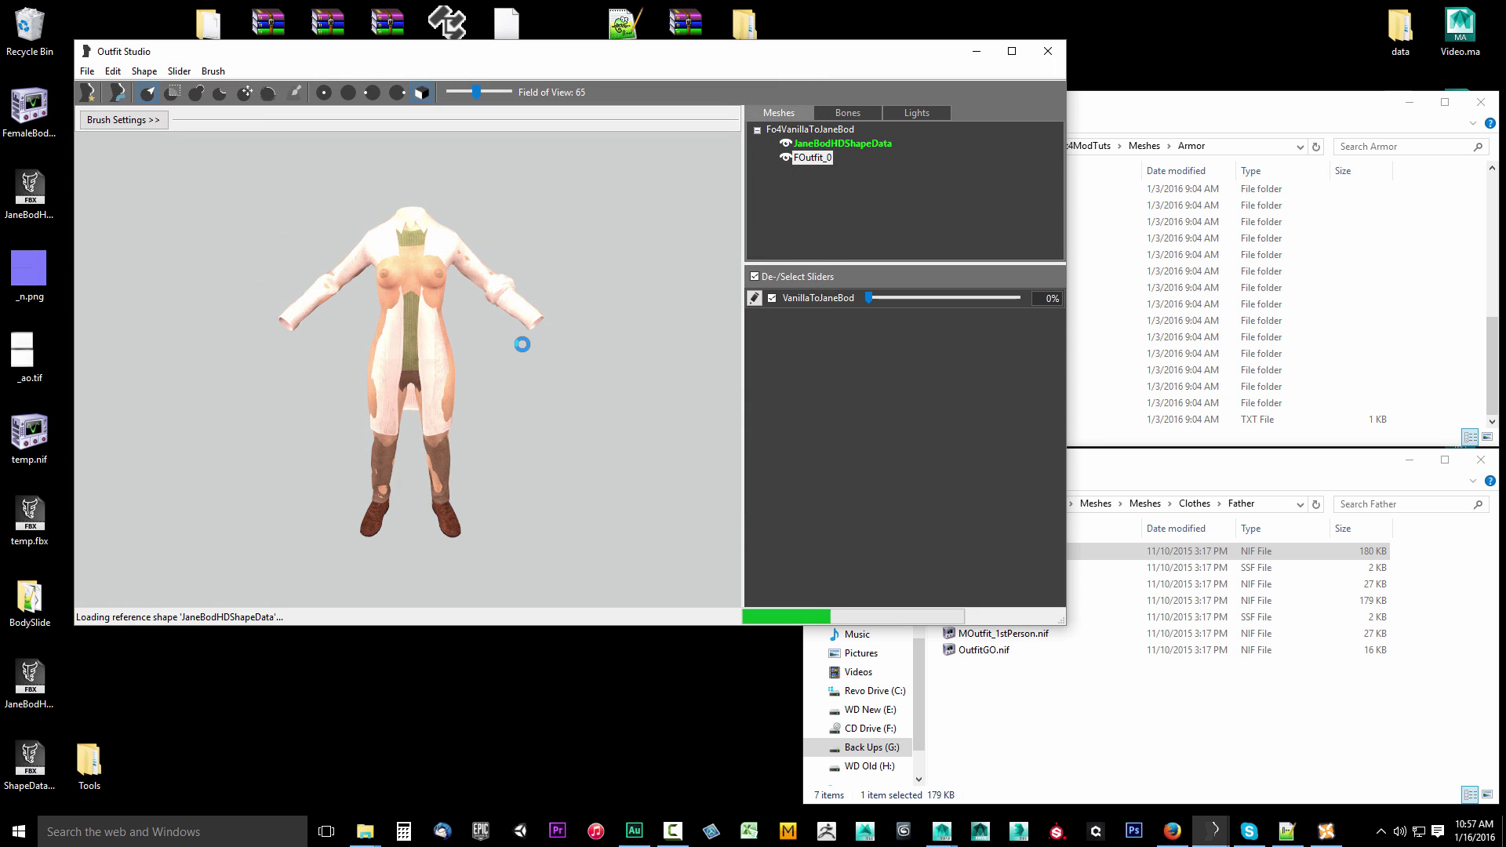
{"action": "left_click", "coordinate": [87, 72]}
{"action": "left_click", "coordinate": [110, 91]}
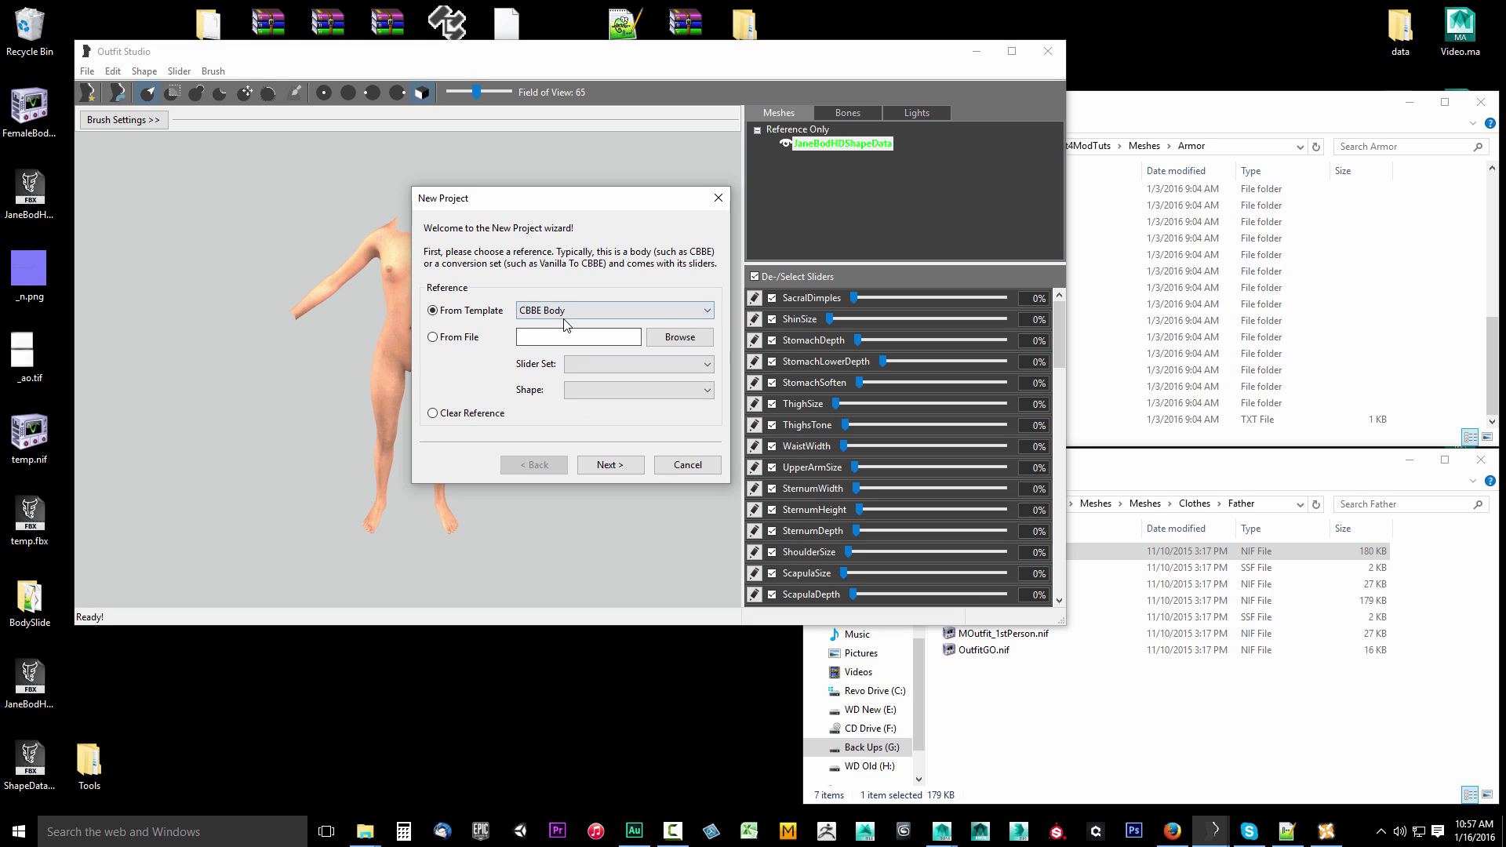
{"action": "left_click", "coordinate": [690, 465]}
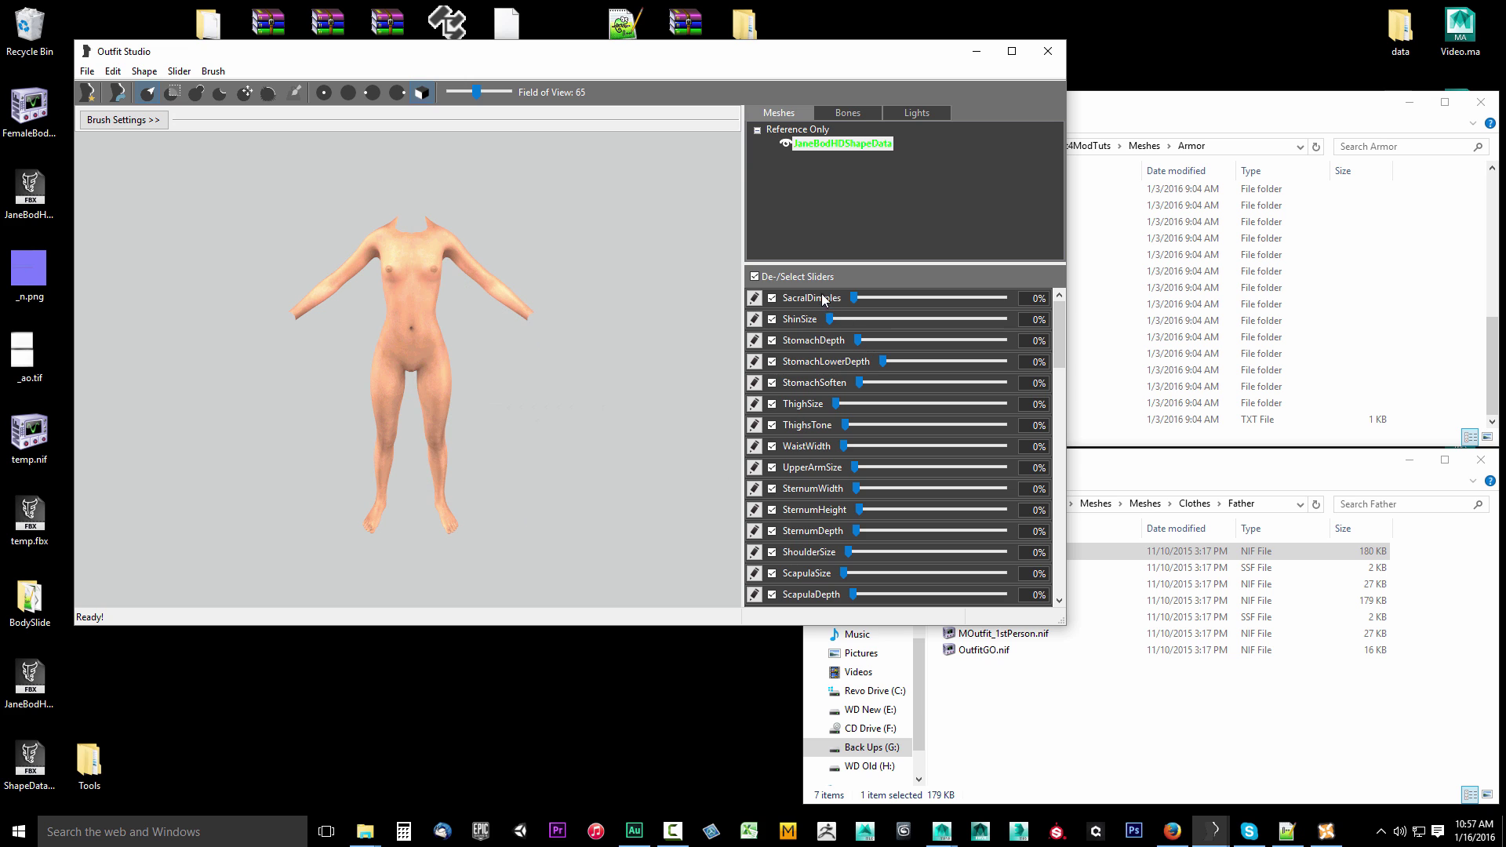
- Import temp.nif from the desktop into the project as the outfit for the JaneBod reference
{"action": "scroll", "coordinate": [791, 436], "scroll_direction": "down", "scroll_amount": 5}
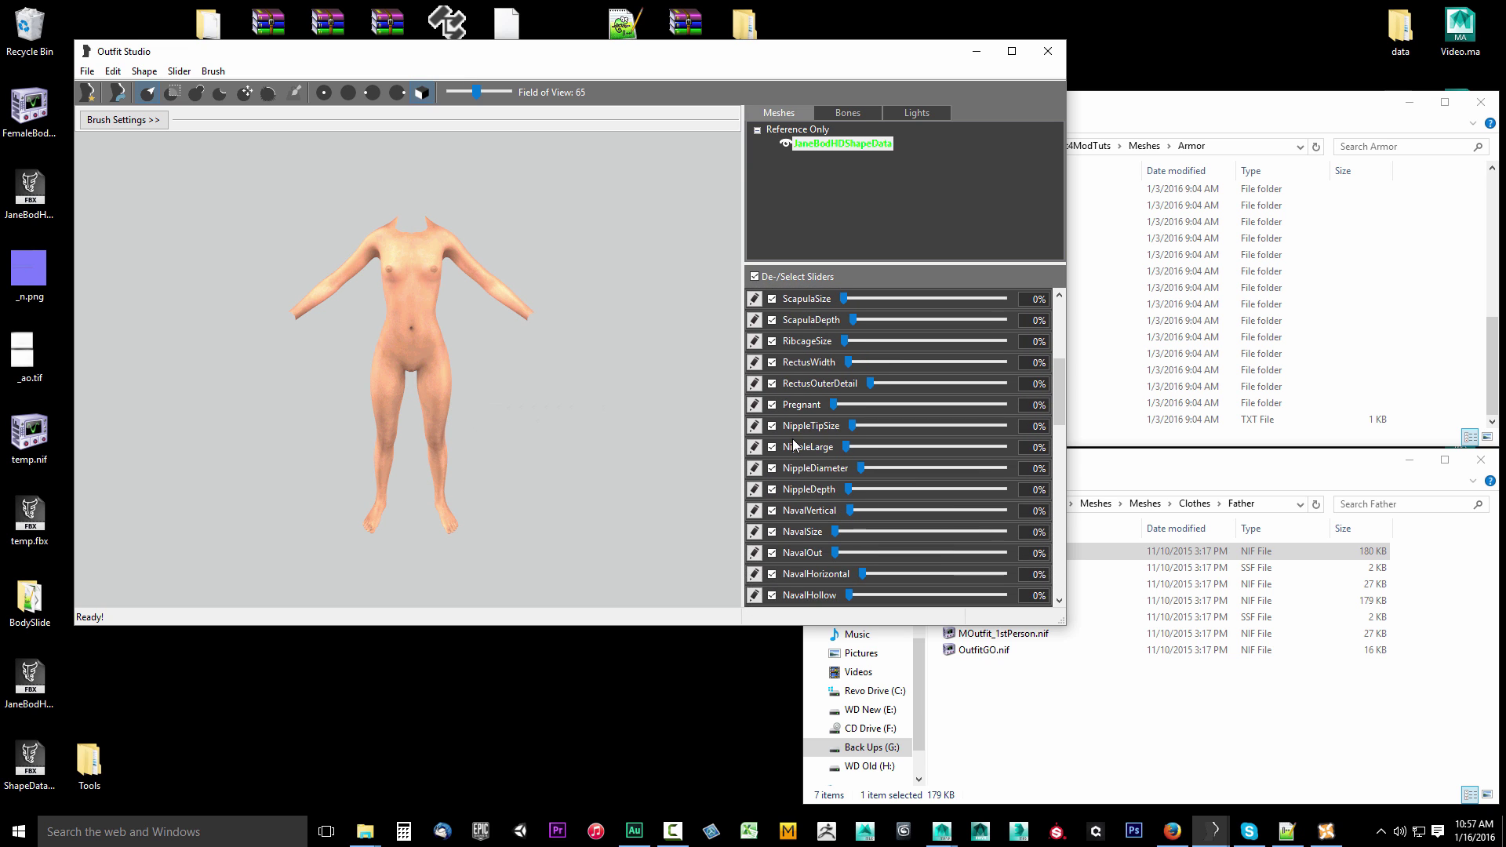
{"action": "scroll", "coordinate": [793, 444], "scroll_direction": "up", "scroll_amount": 5}
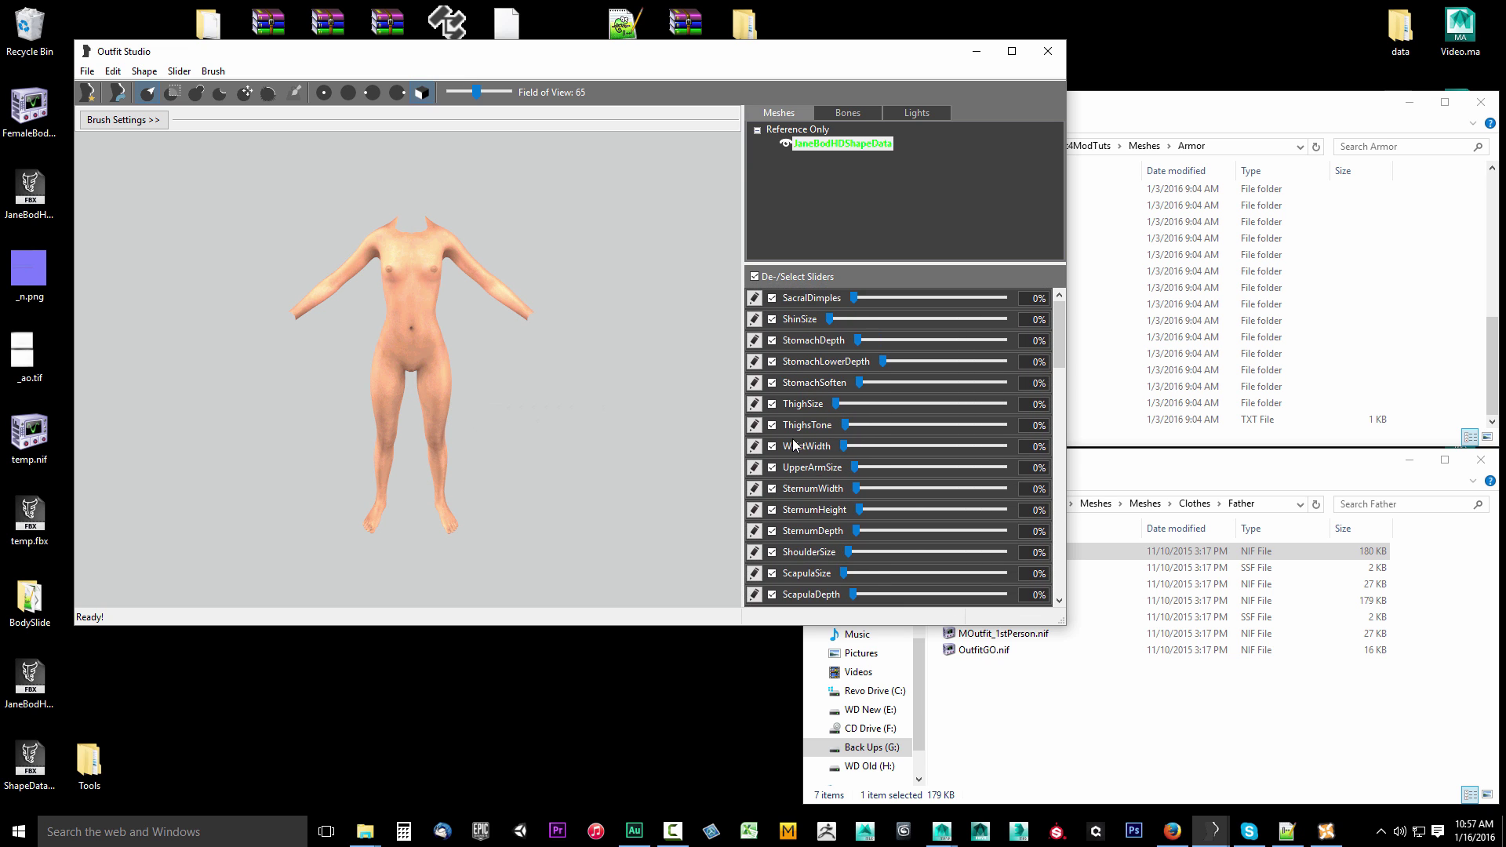
{"action": "left_click", "coordinate": [34, 440]}
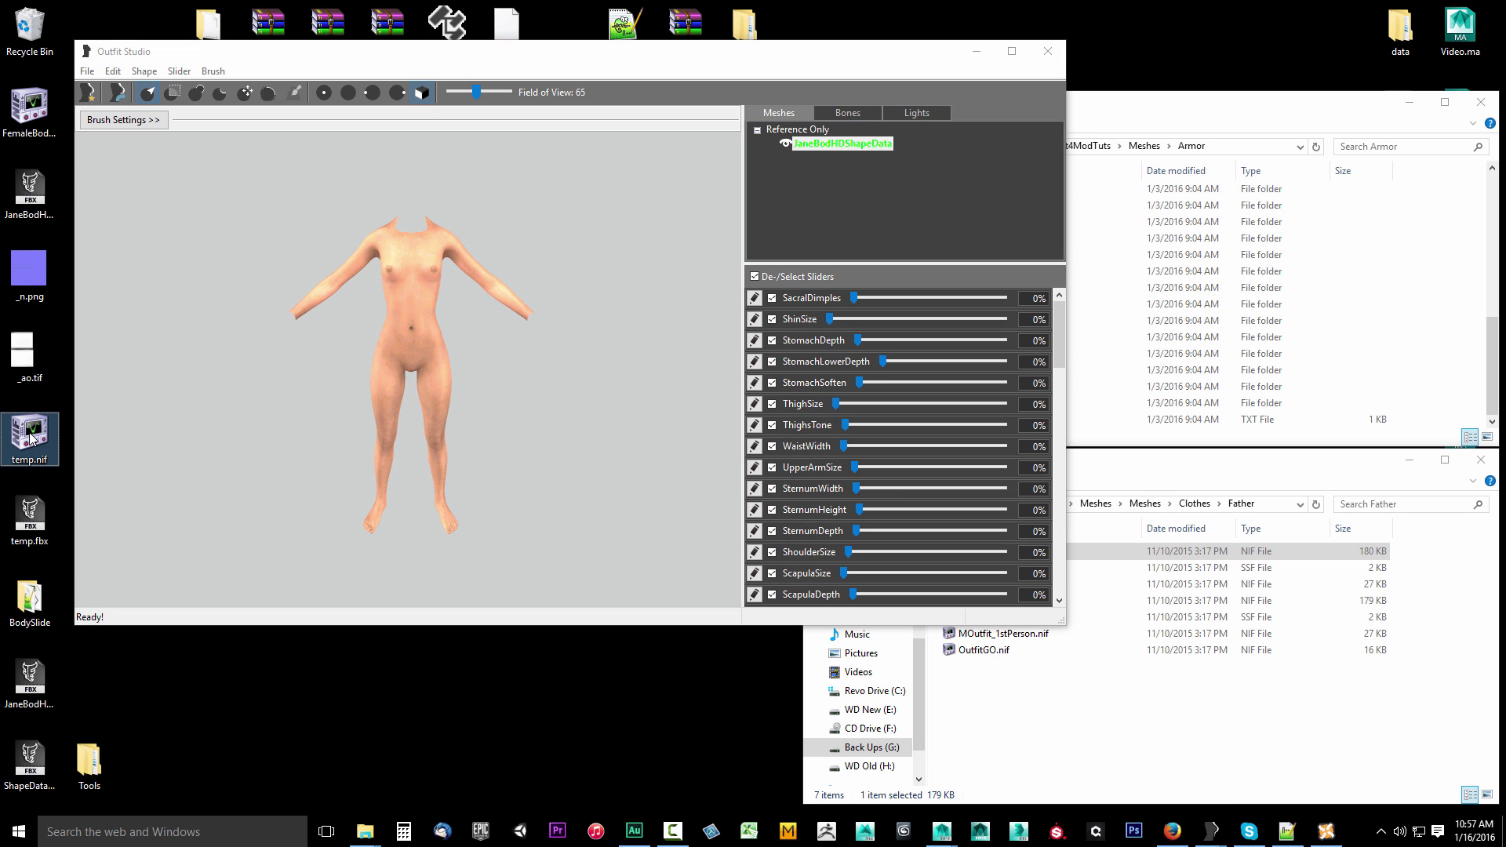
{"action": "left_click_drag", "start_coordinate": [34, 439], "coordinate": [289, 446]}
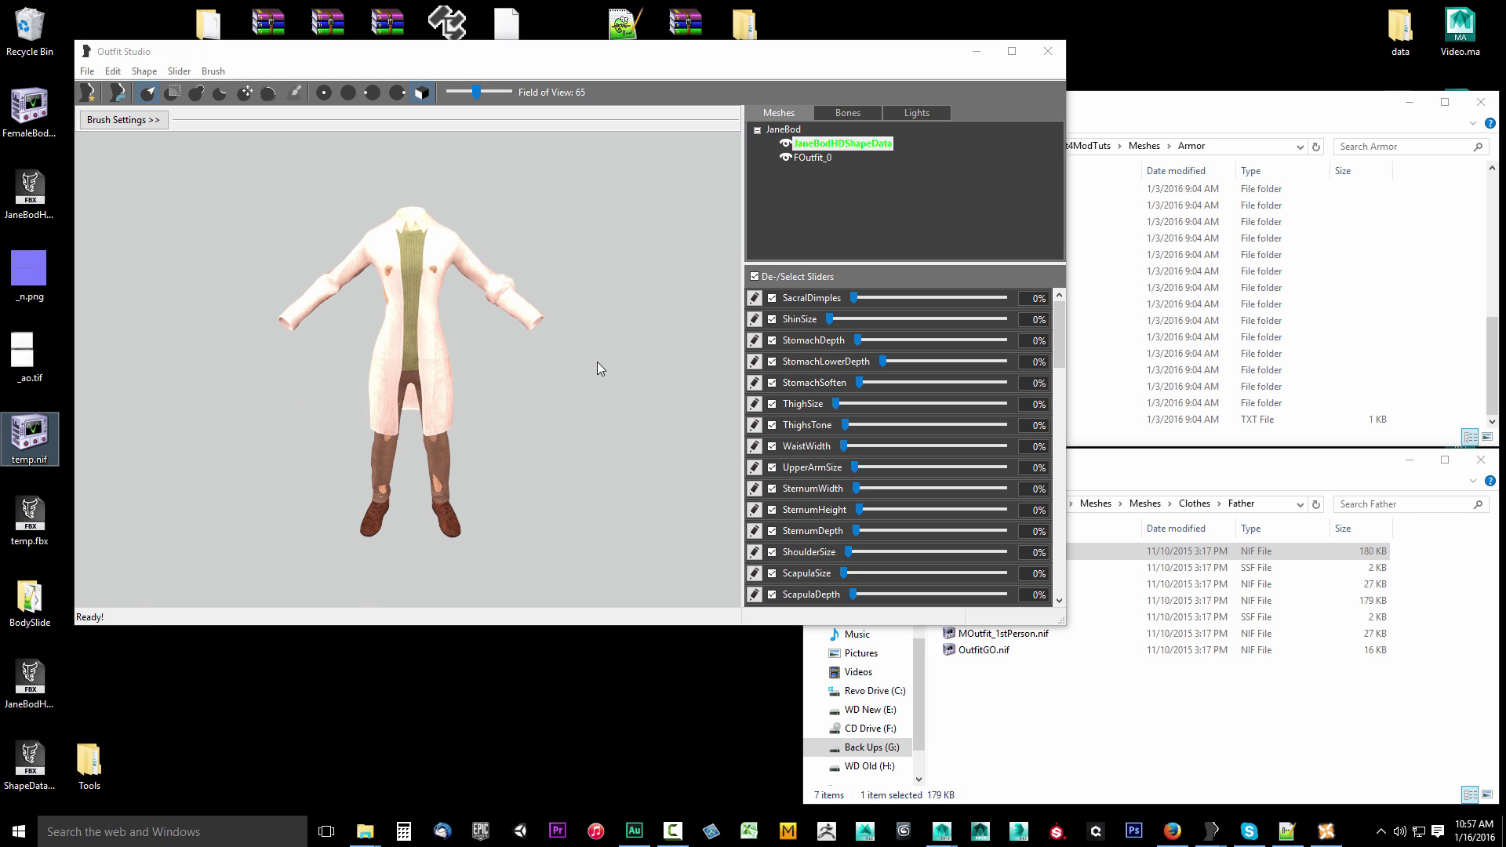
- Conform the FOutfit_0 shape to the checked JaneBod sliders
{"action": "scroll", "coordinate": [596, 365], "scroll_direction": "up", "scroll_amount": 5}
{"action": "right_click_drag", "start_coordinate": [541, 336], "coordinate": [492, 336]}
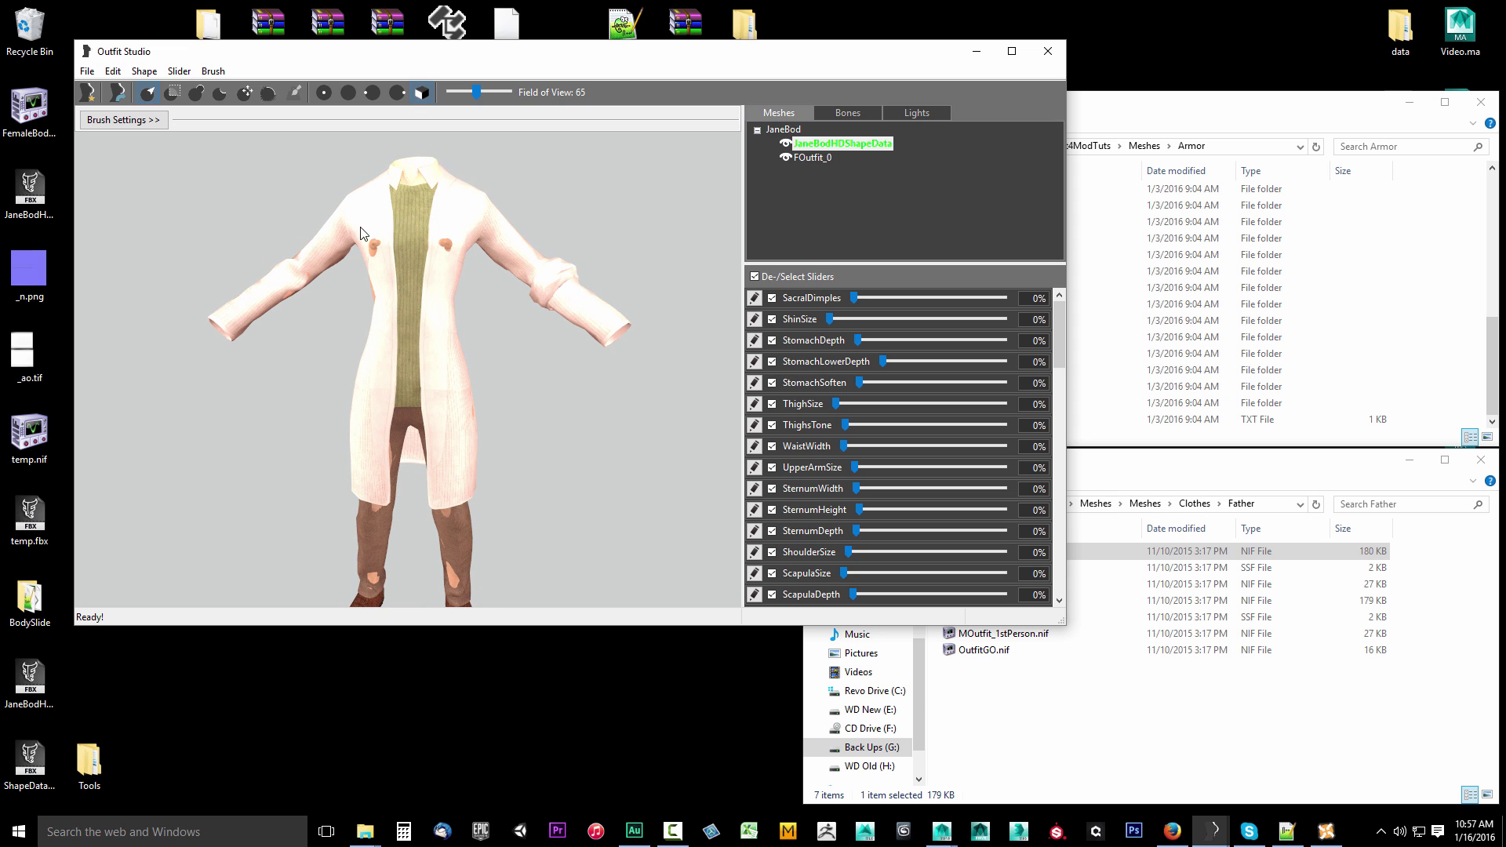
{"action": "right_click_drag", "start_coordinate": [520, 388], "coordinate": [463, 277]}
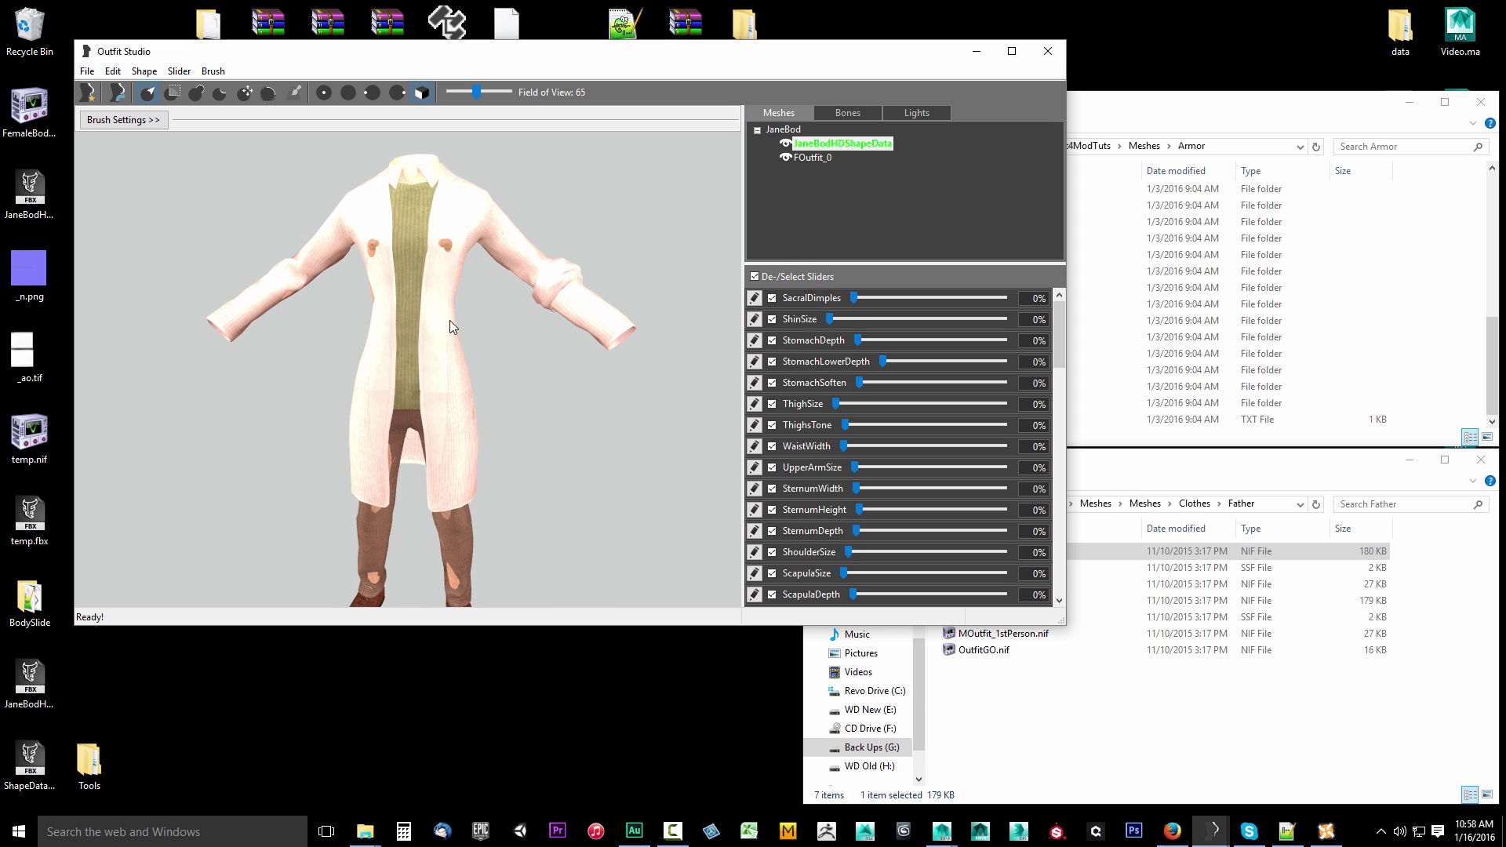
{"action": "right_click_drag", "start_coordinate": [472, 374], "coordinate": [514, 388]}
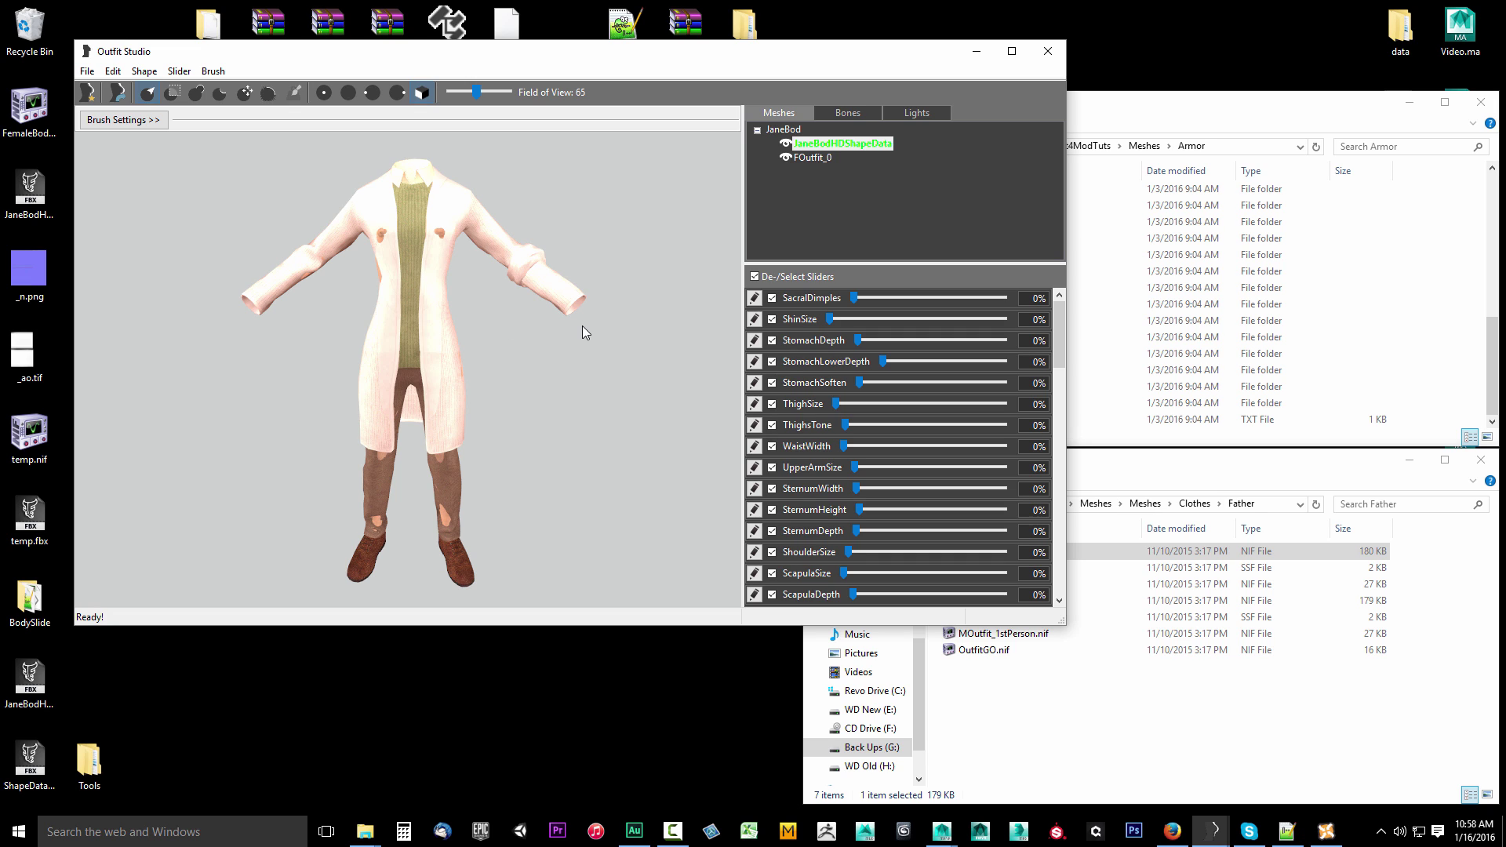
{"action": "left_click", "coordinate": [817, 159]}
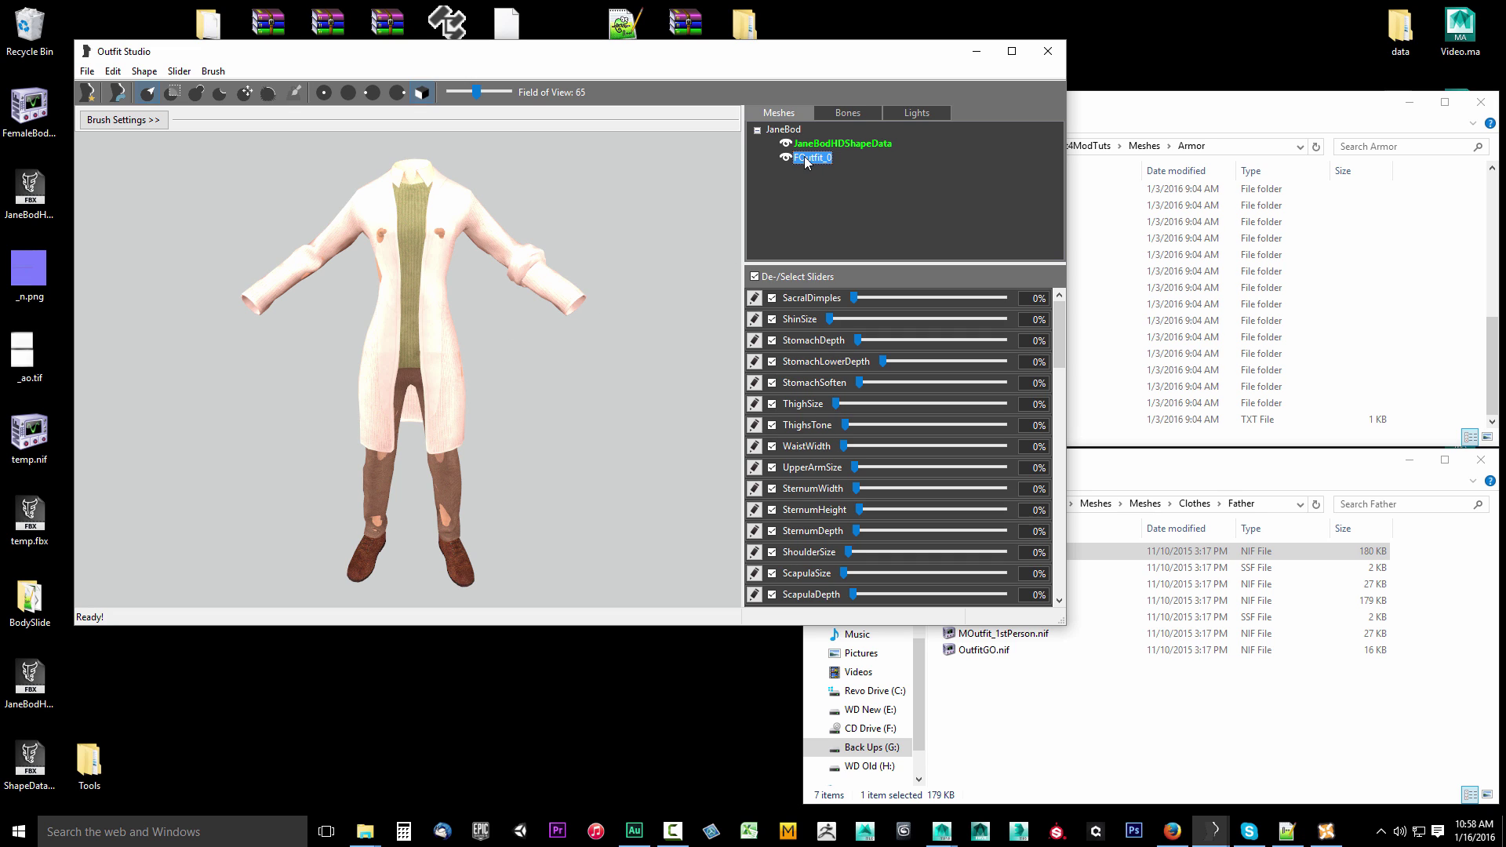
{"action": "left_click", "coordinate": [180, 72]}
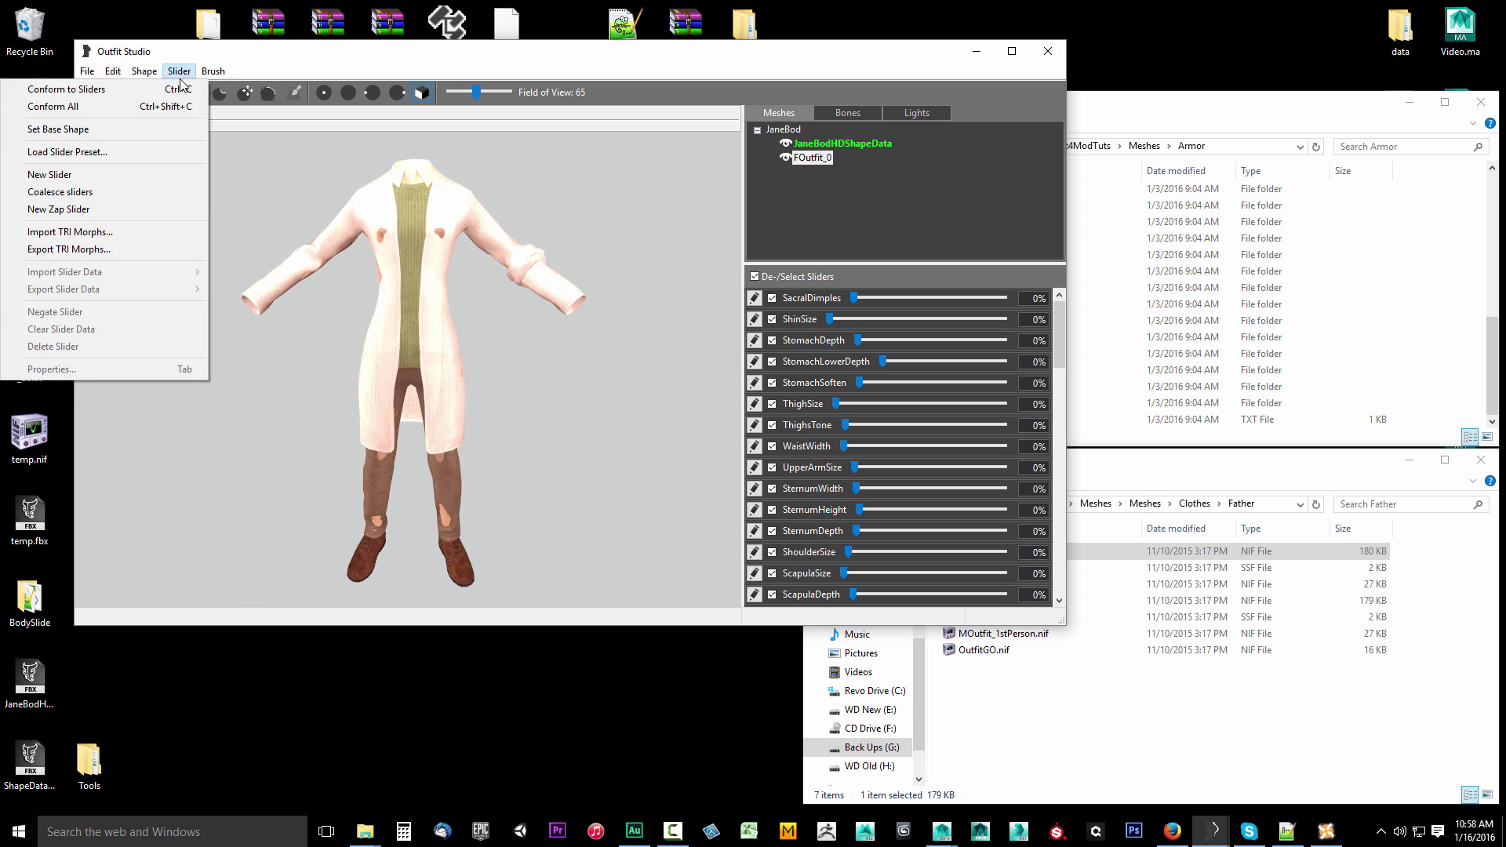
{"action": "left_click", "coordinate": [180, 89]}
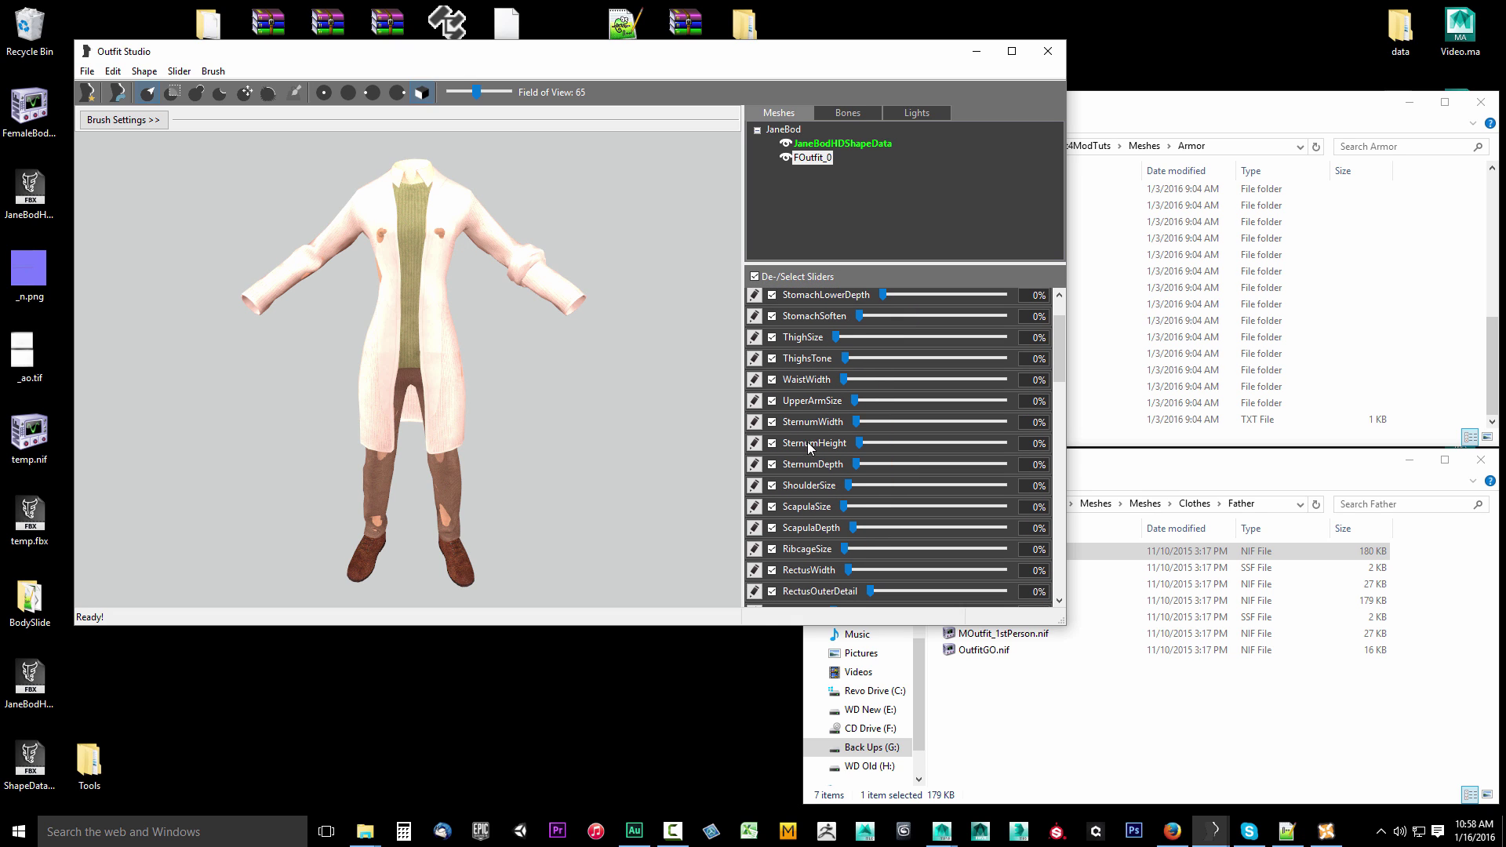
- Set the WaistWidth slider to 67% and the RibcageSize slider to 88%
{"action": "scroll", "coordinate": [807, 441], "scroll_direction": "down", "scroll_amount": 1}
{"action": "left_click_drag", "start_coordinate": [844, 375], "coordinate": [950, 377]}
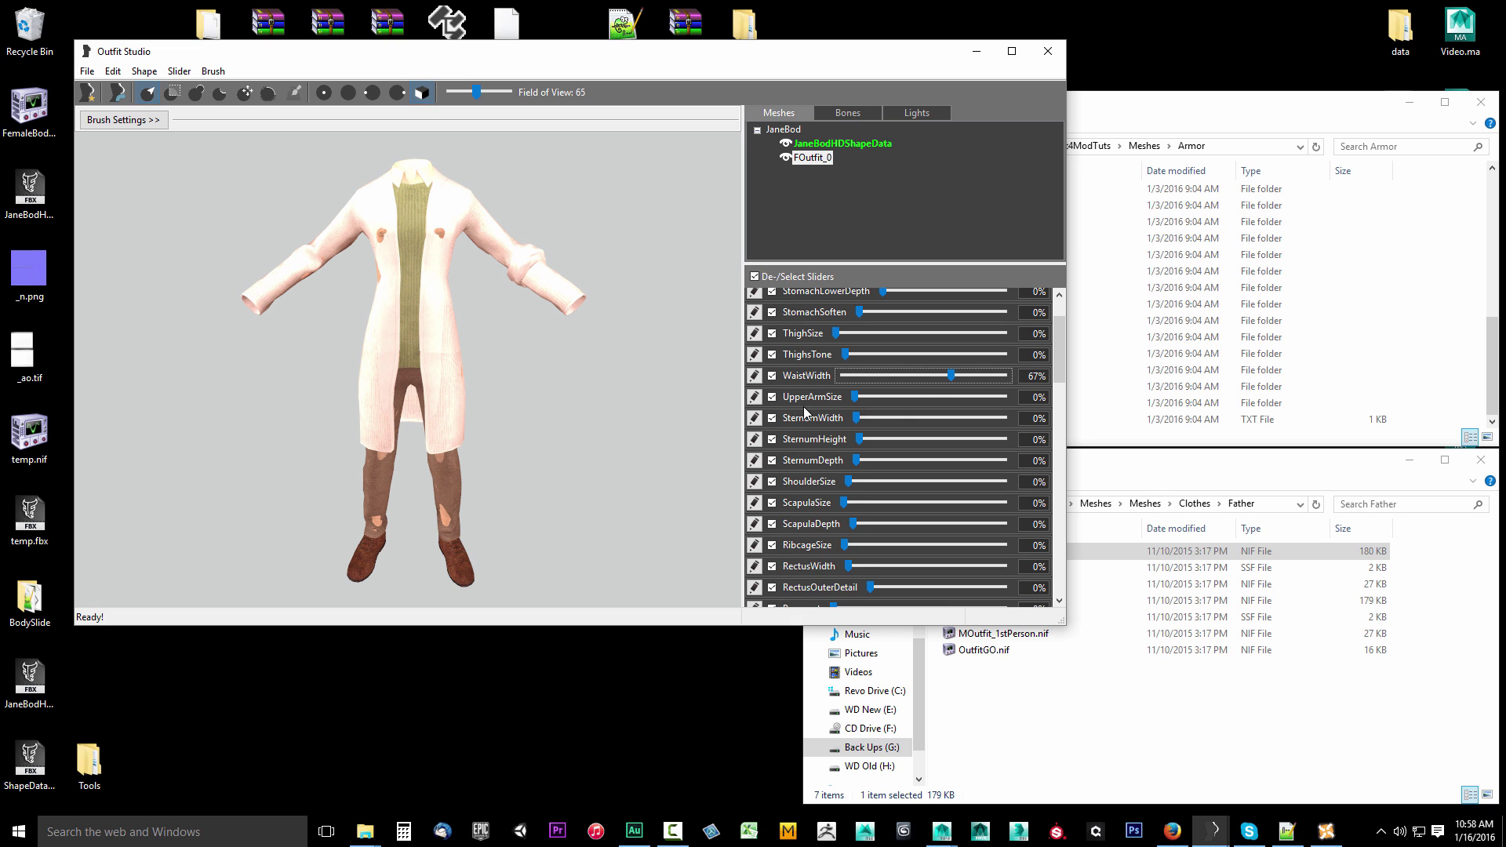
{"action": "scroll", "coordinate": [804, 406], "scroll_direction": "down", "scroll_amount": 1}
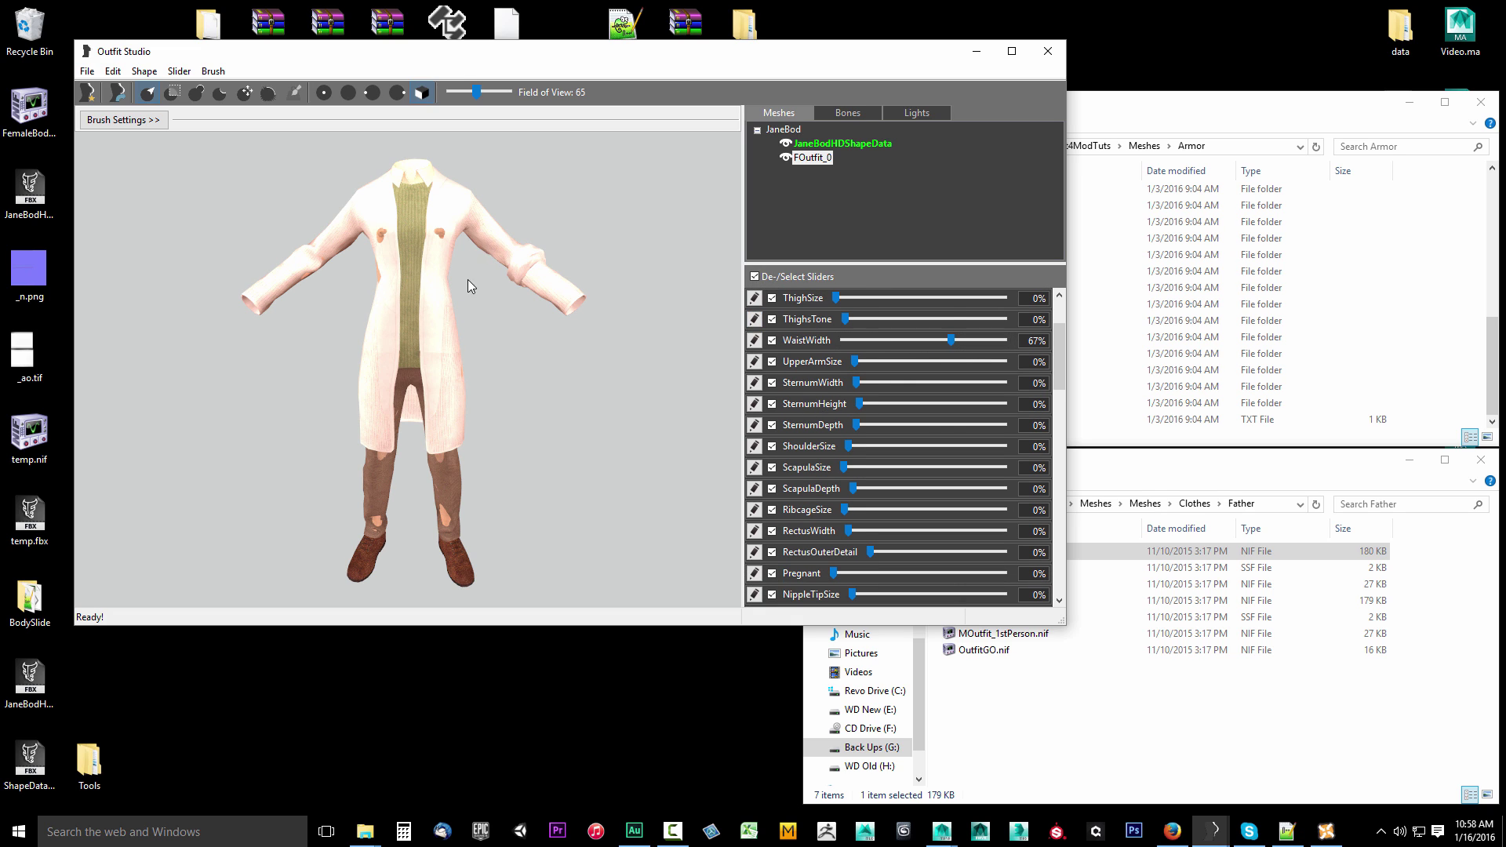
{"action": "scroll", "coordinate": [808, 381], "scroll_direction": "down", "scroll_amount": 3}
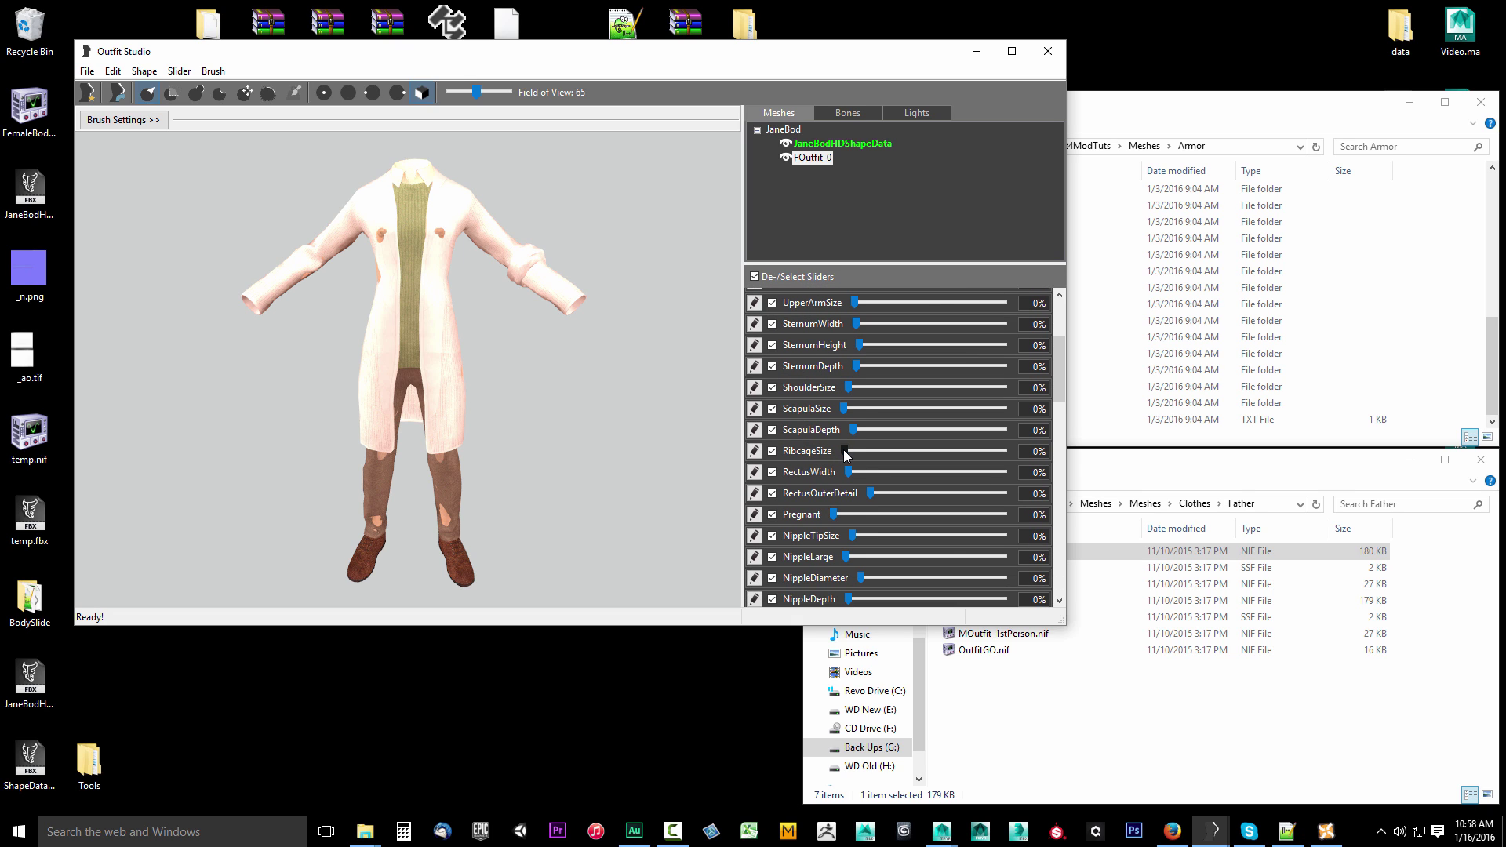
{"action": "left_click_drag", "start_coordinate": [845, 452], "coordinate": [988, 450]}
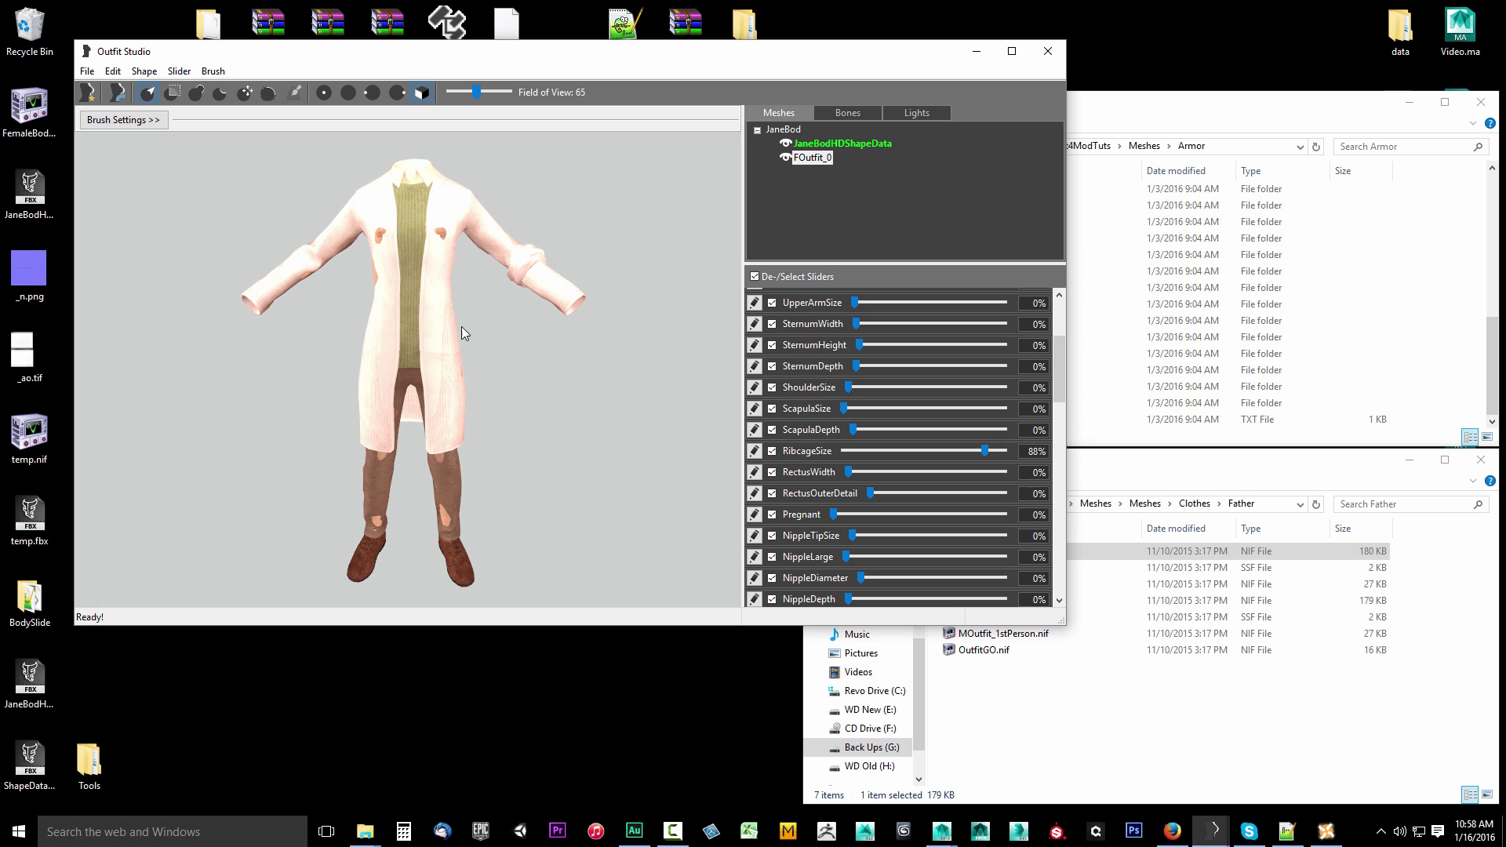
- Raise the WaistWidth slider to 87% and make the resulting FOutfit_0 form the base shape
{"action": "scroll", "coordinate": [824, 398], "scroll_direction": "up", "scroll_amount": 5}
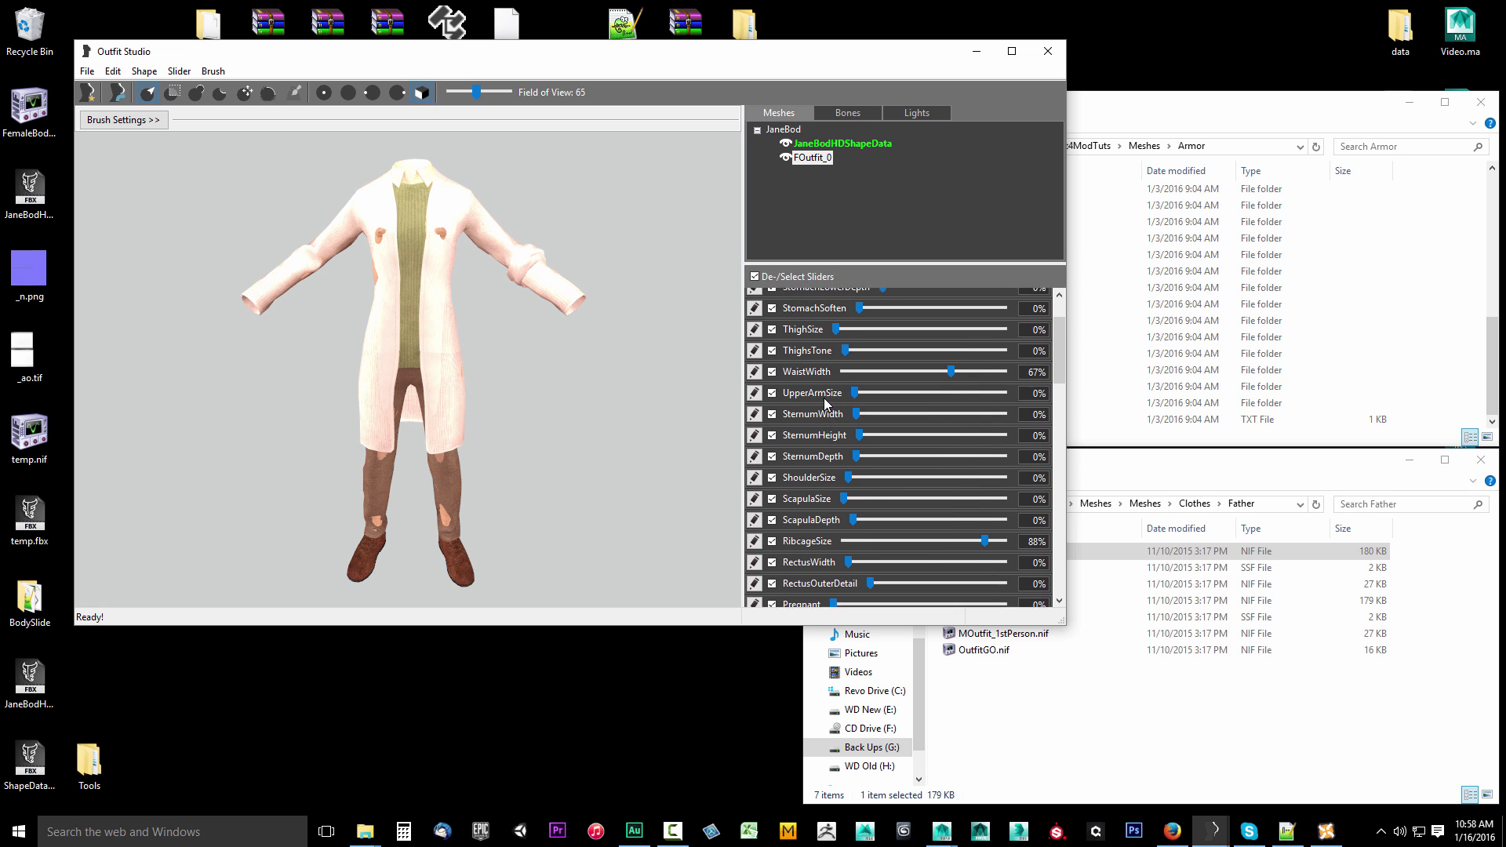
{"action": "left_click_drag", "start_coordinate": [954, 386], "coordinate": [968, 387]}
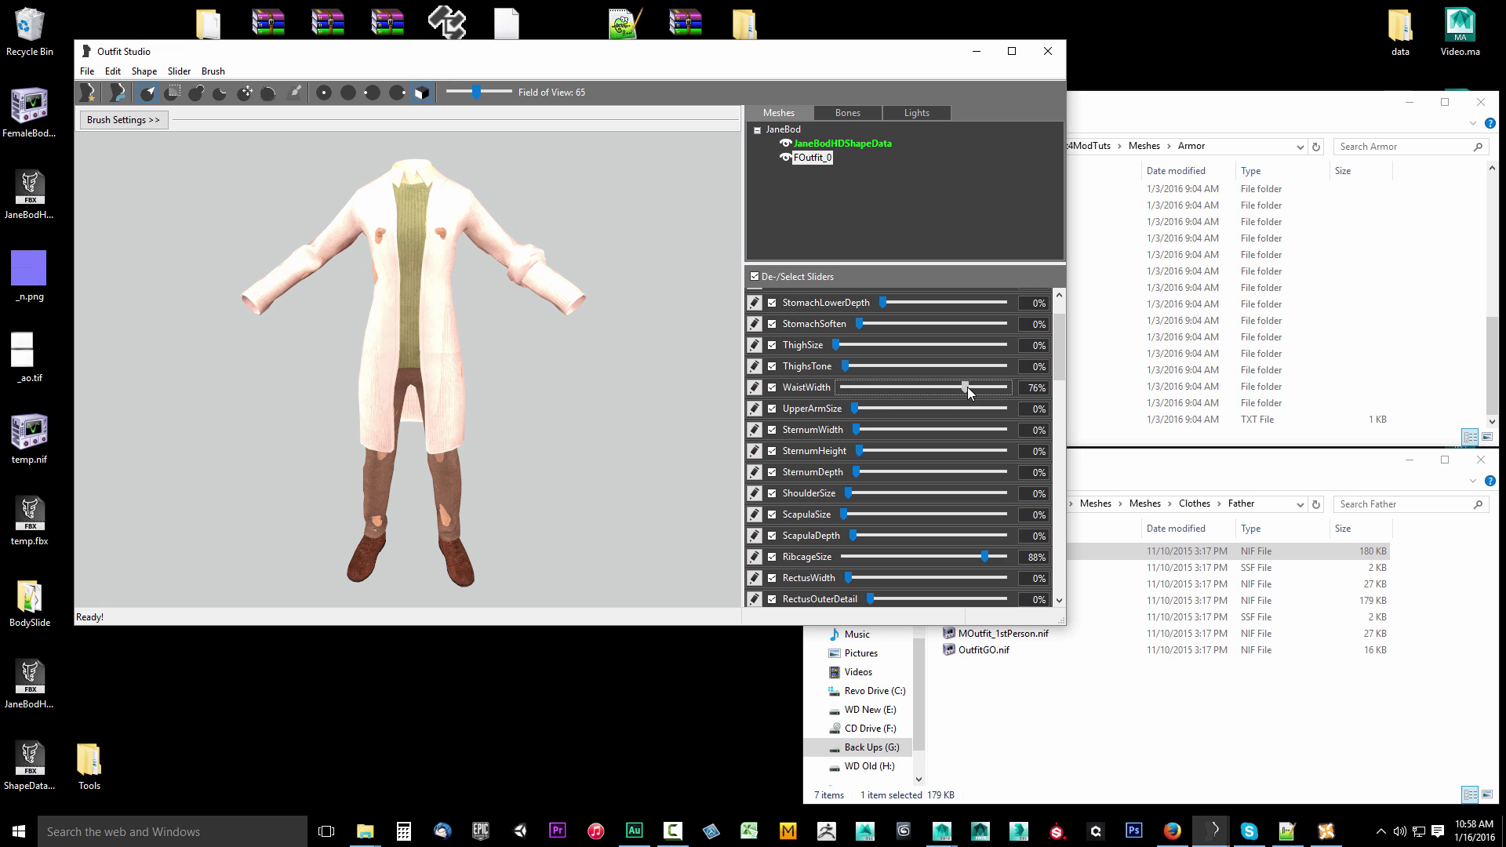
{"action": "right_click_drag", "start_coordinate": [574, 414], "coordinate": [388, 407]}
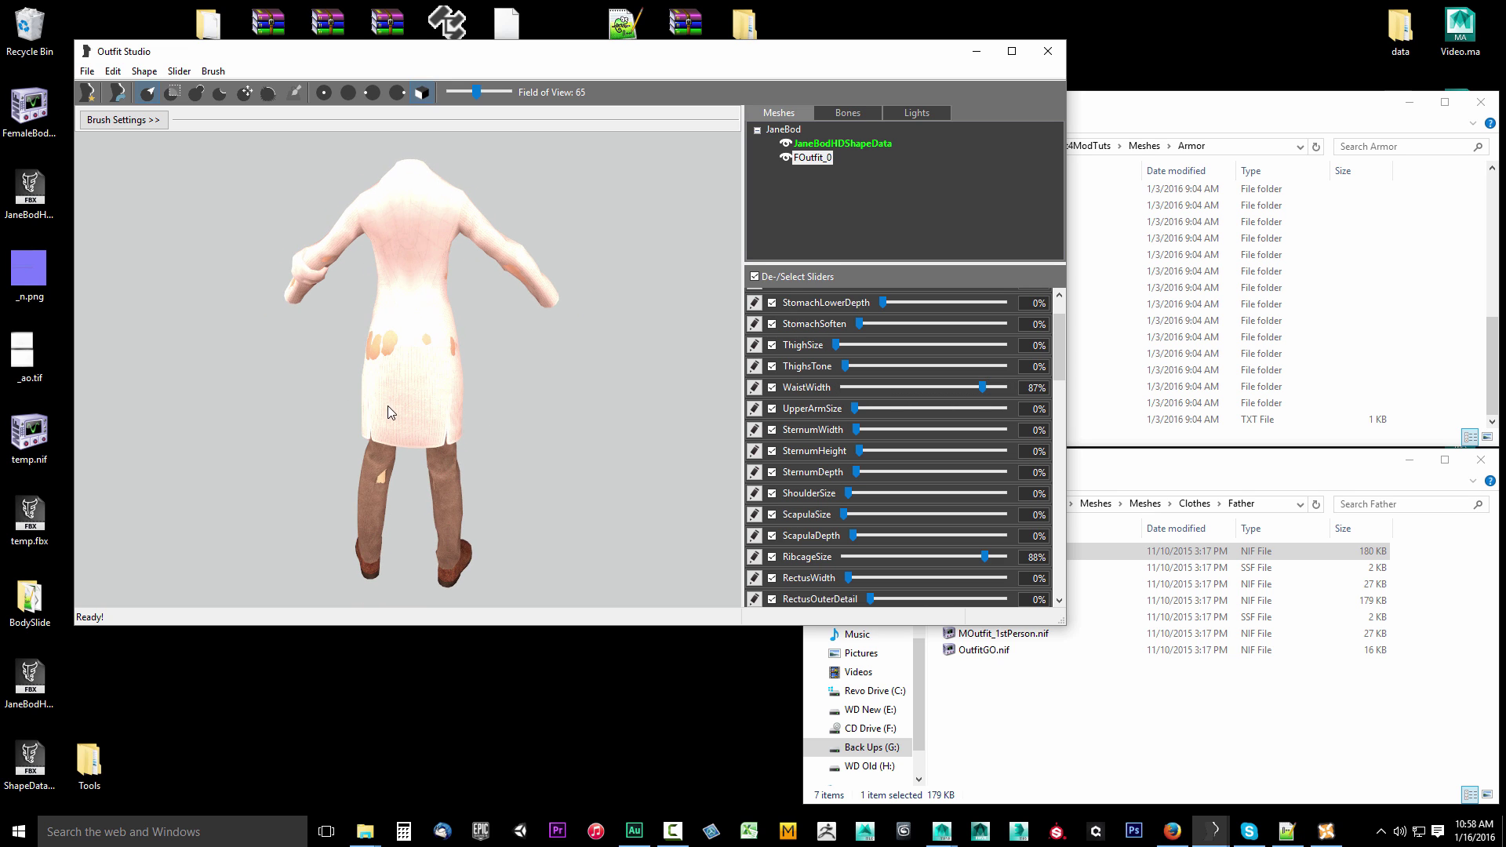
{"action": "right_click_drag", "start_coordinate": [464, 346], "coordinate": [710, 355]}
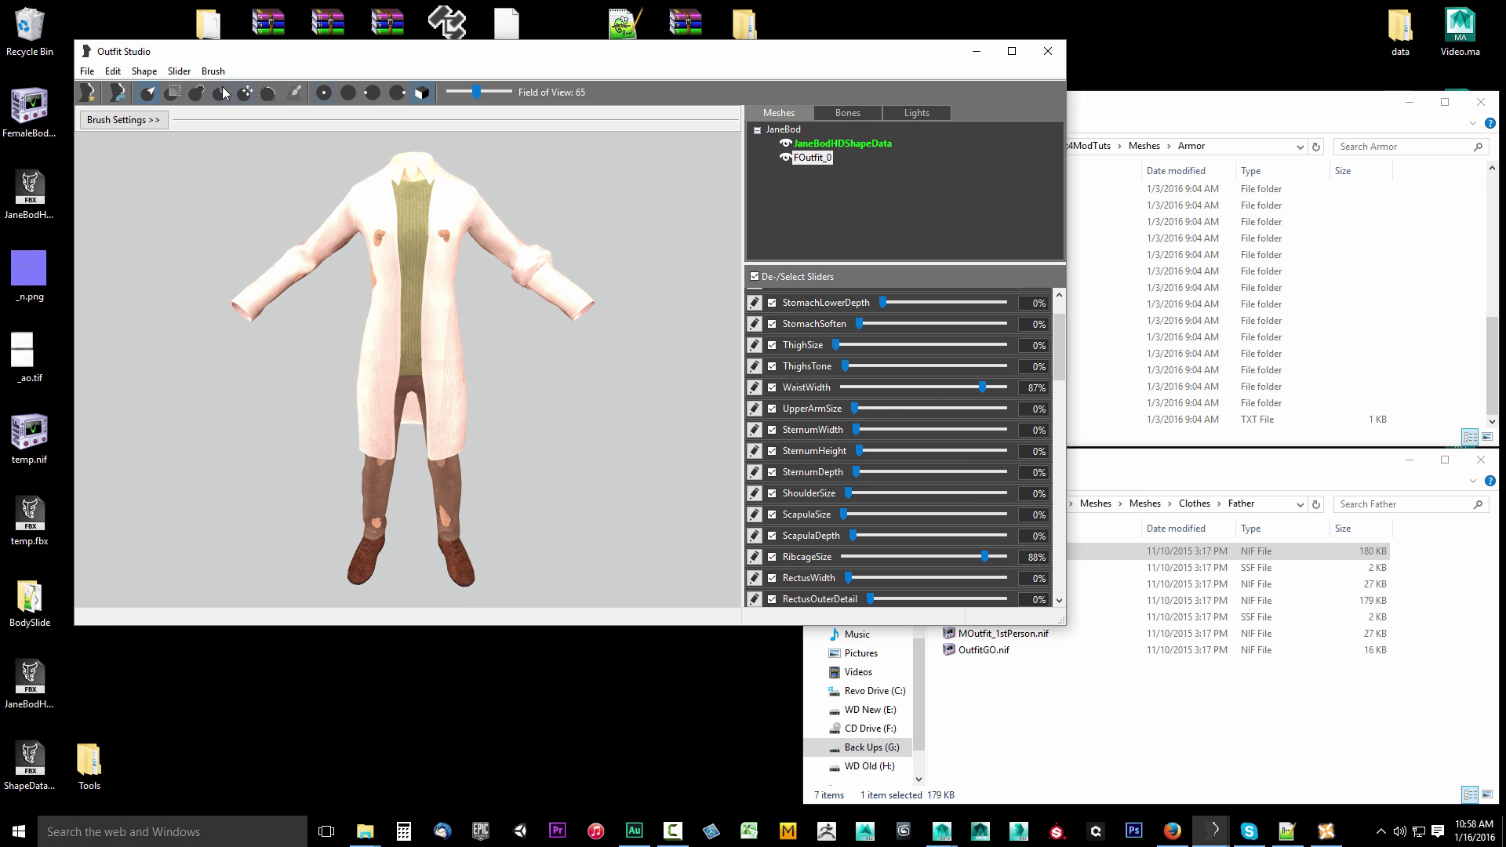
{"action": "left_click", "coordinate": [179, 71]}
{"action": "left_click", "coordinate": [167, 128]}
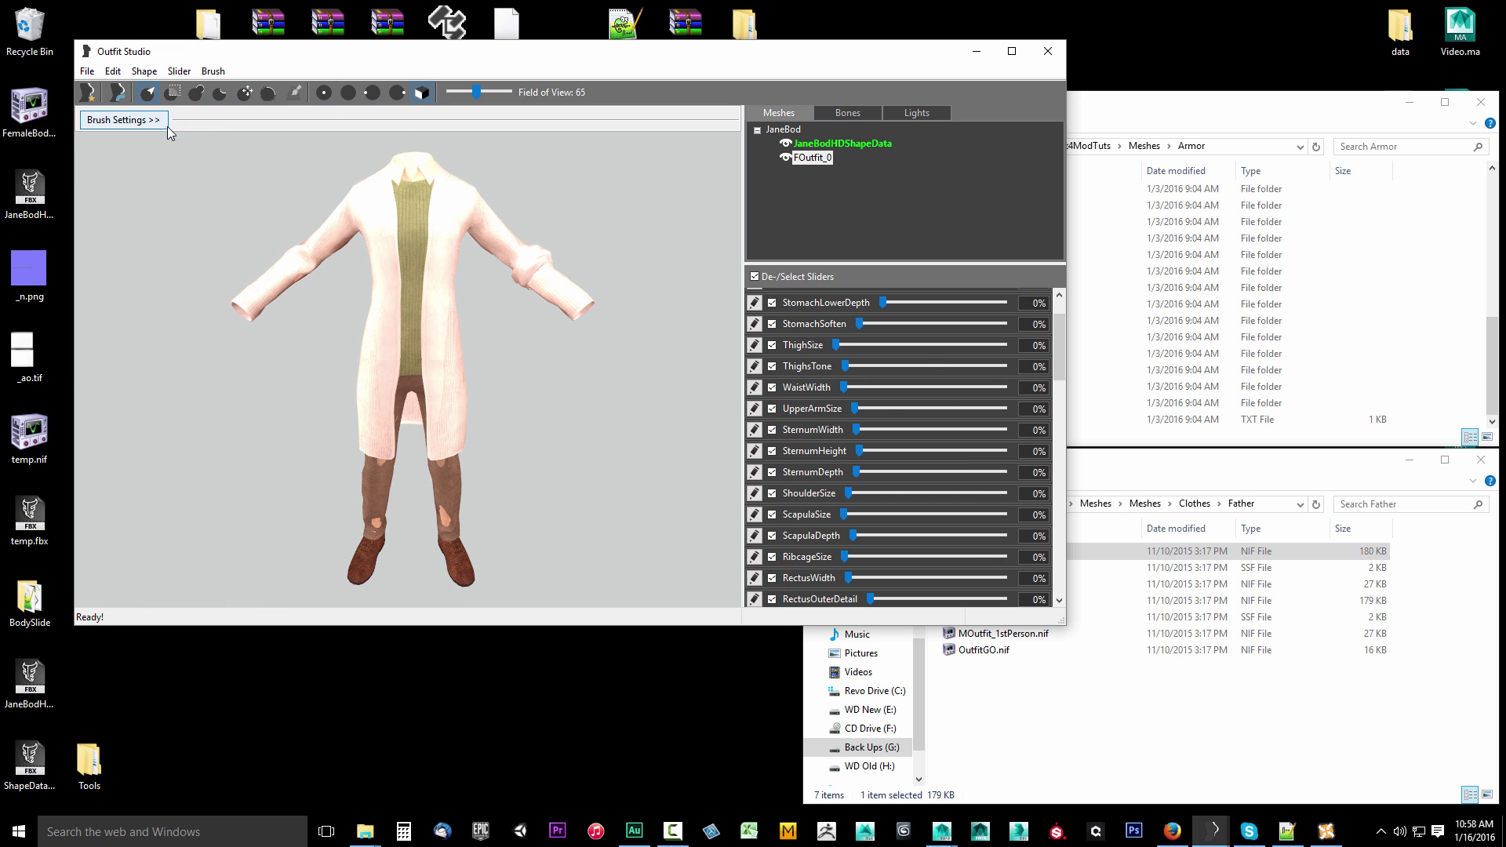
- Examine the front and back of the reshaped FOutfit_0 outfit
{"action": "right_click_drag", "start_coordinate": [567, 385], "coordinate": [415, 212]}
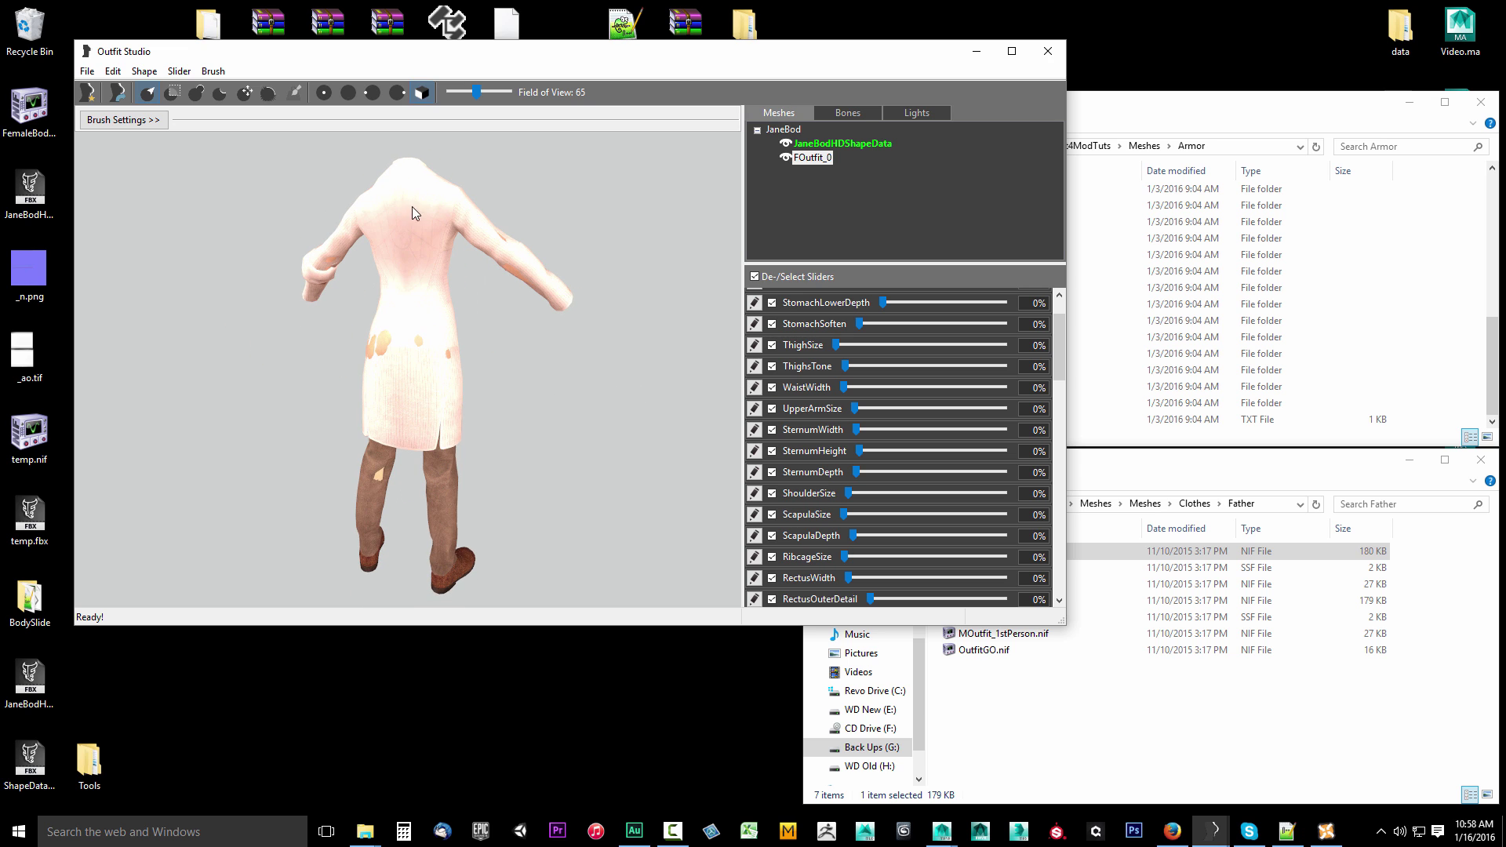
{"action": "right_click_drag", "start_coordinate": [559, 375], "coordinate": [343, 370]}
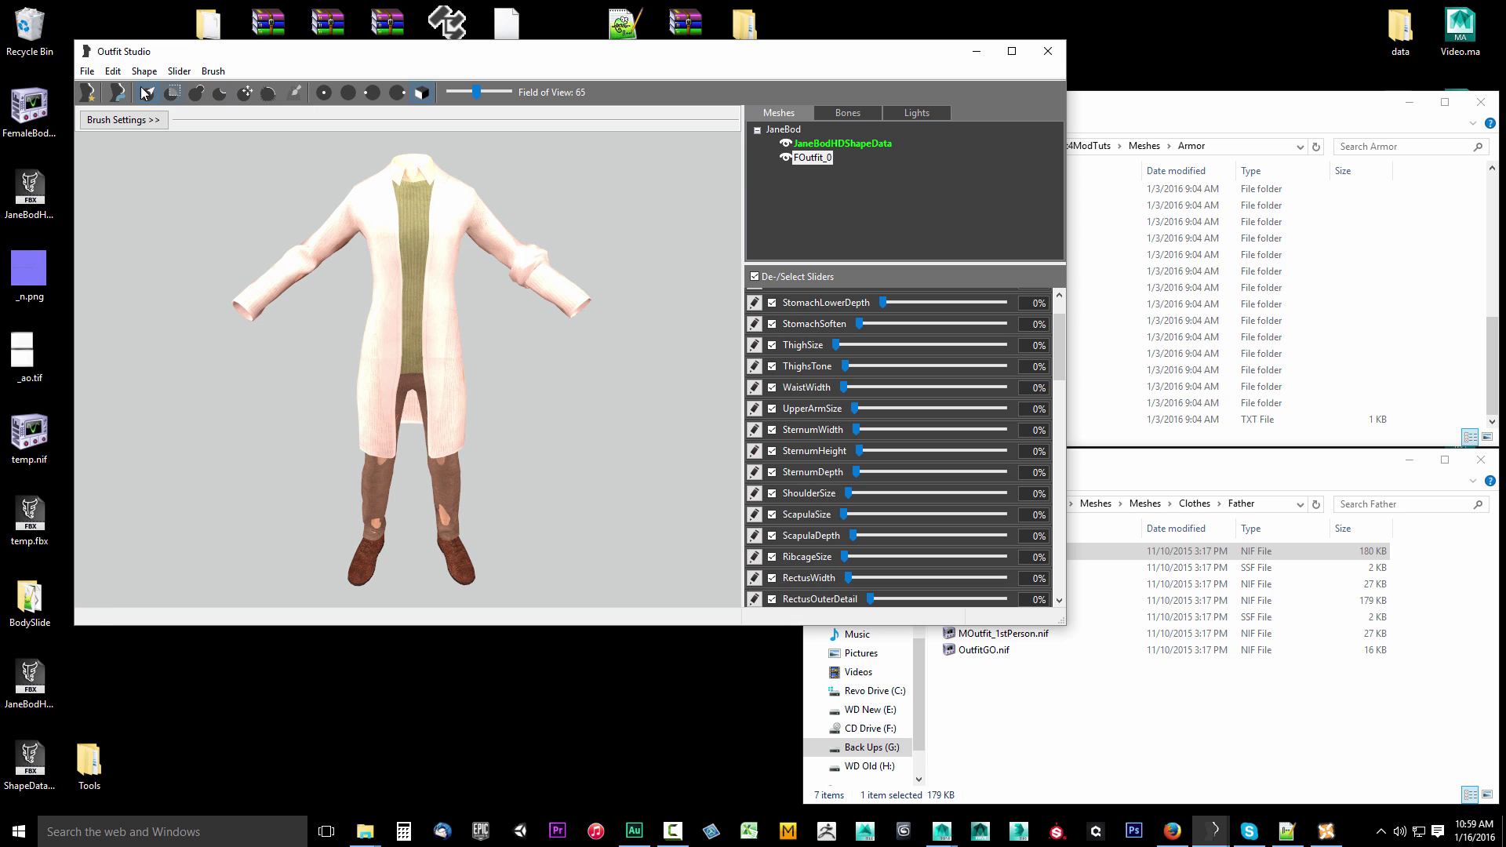
{"action": "left_click", "coordinate": [180, 72]}
{"action": "left_click", "coordinate": [154, 88]}
{"action": "left_click_drag", "start_coordinate": [845, 389], "coordinate": [571, 416]}
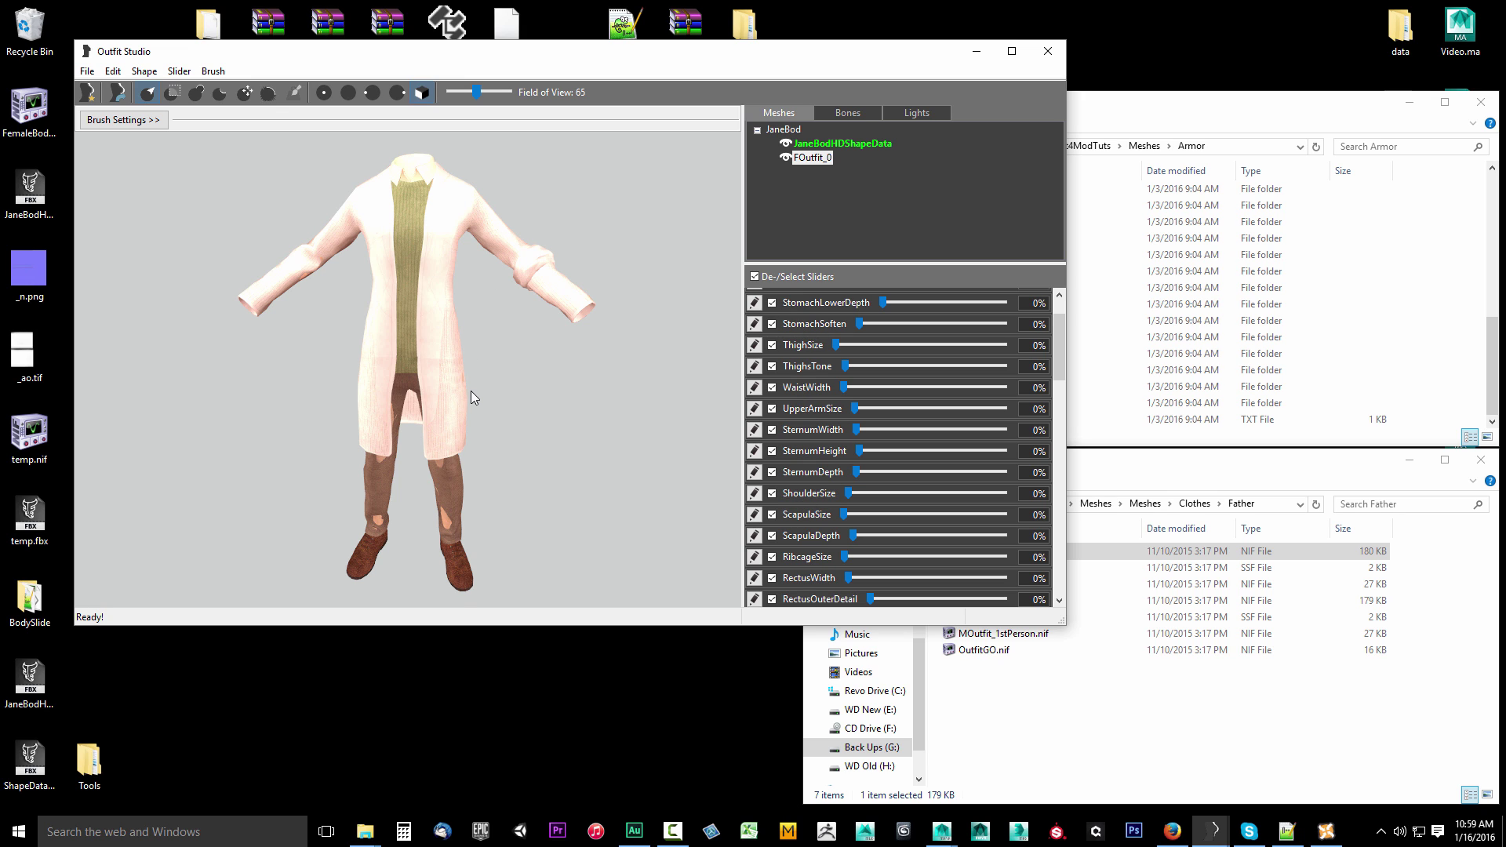
{"action": "right_click_drag", "start_coordinate": [471, 391], "coordinate": [520, 324]}
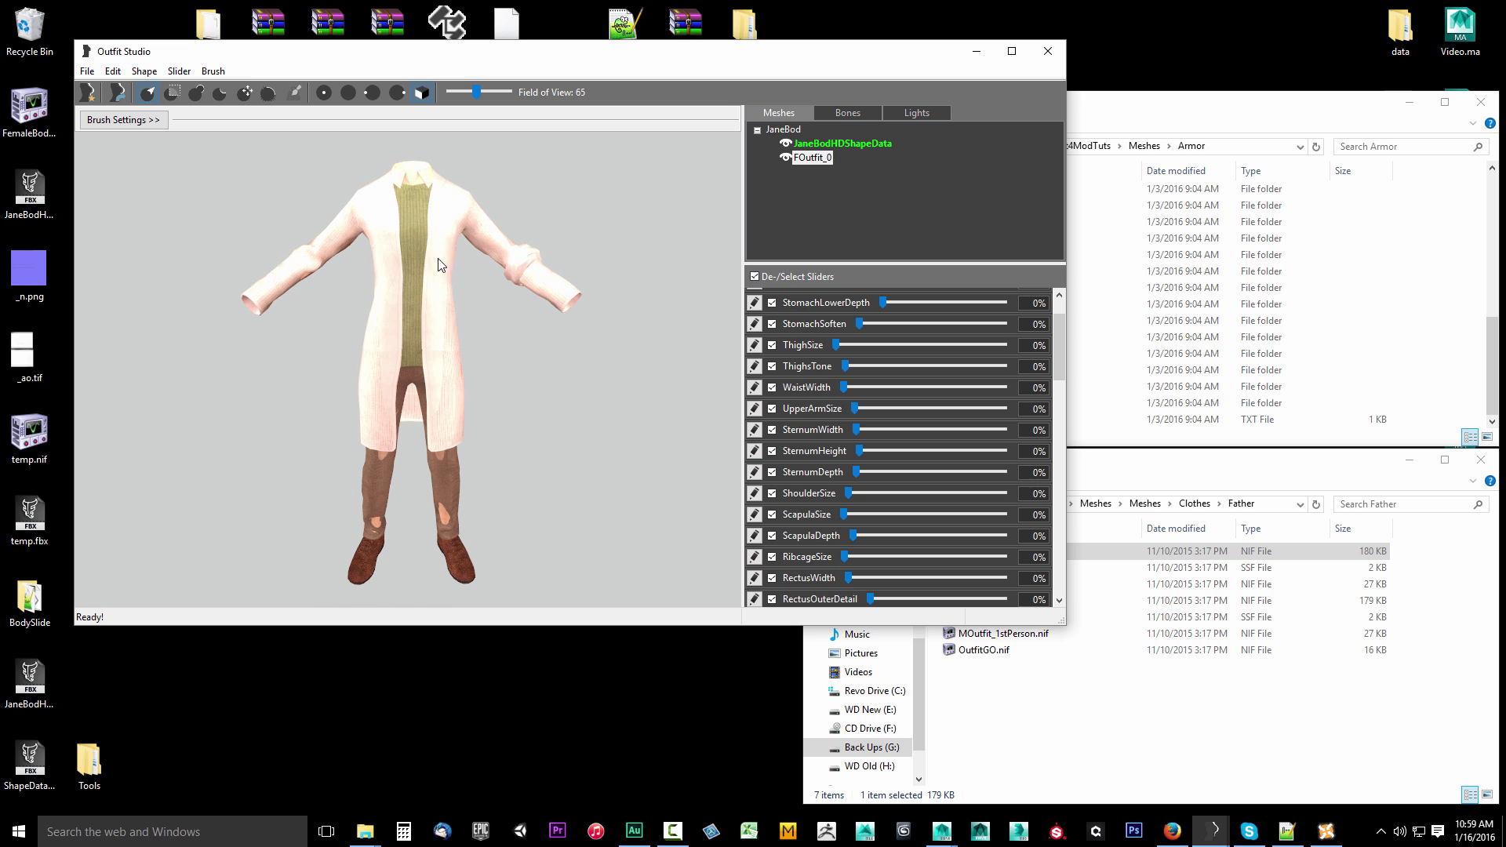
- Activate the Inflate brush and enlarge its radius over the coat's waist area
{"action": "left_click", "coordinate": [197, 97]}
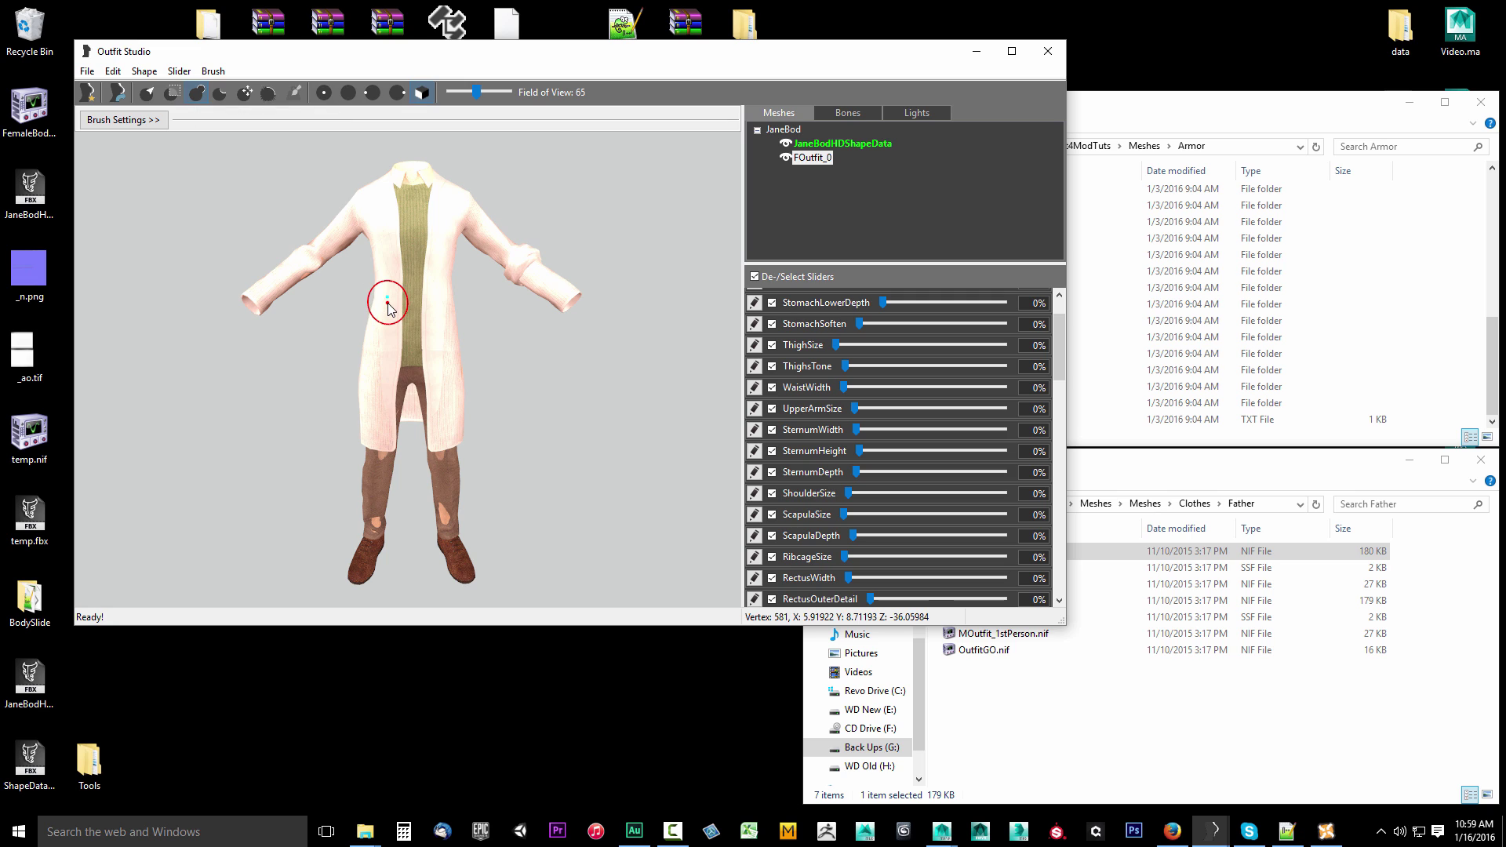
{"action": "scroll", "coordinate": [389, 308], "scroll_direction": "up", "scroll_amount": 2, "text": "ctrl"}
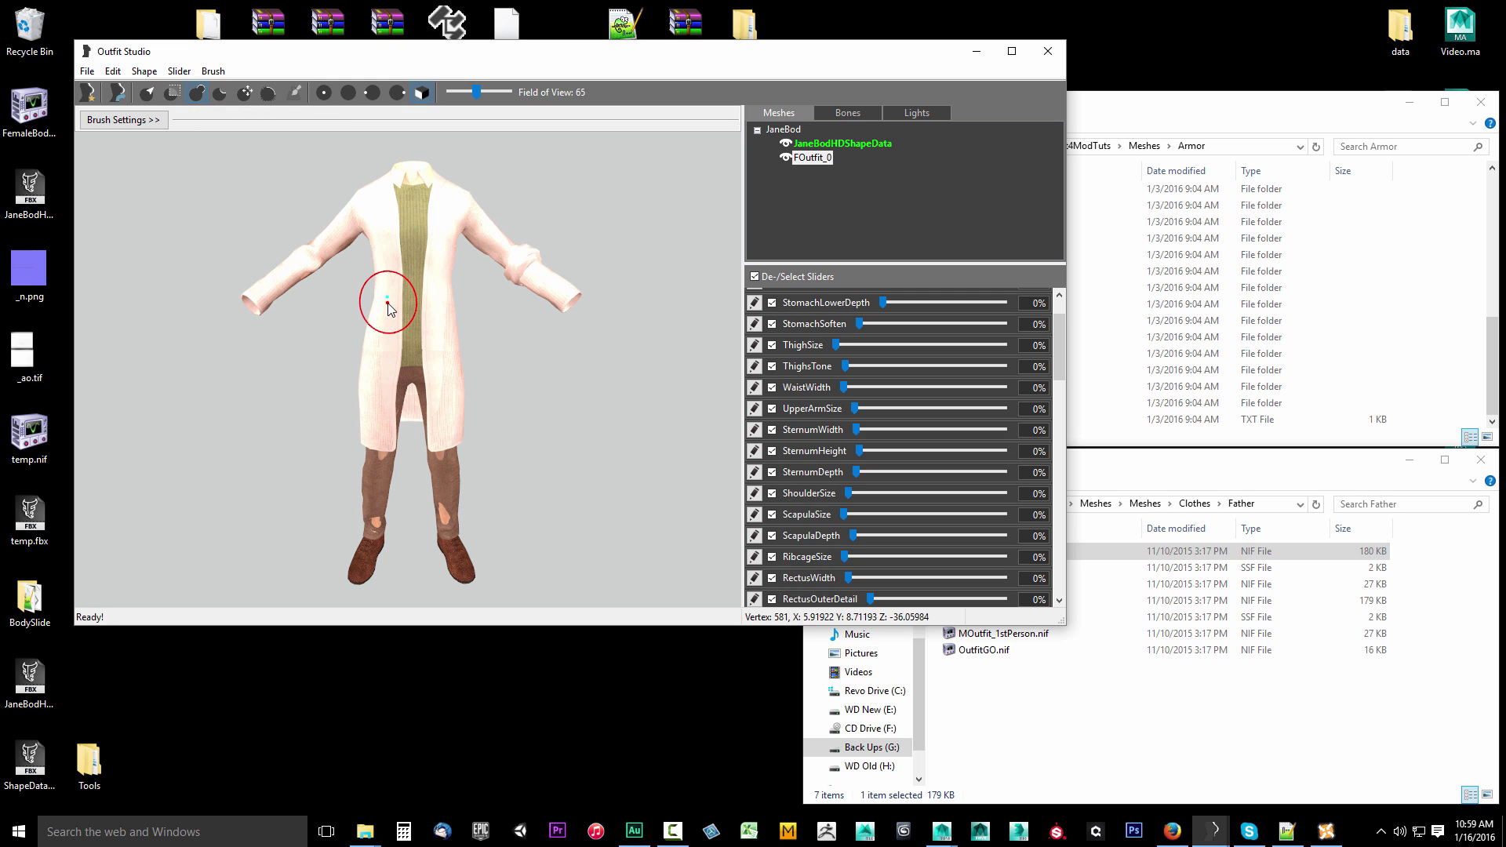
{"action": "scroll", "coordinate": [389, 307], "scroll_direction": "up", "scroll_amount": 4, "text": "ctrl"}
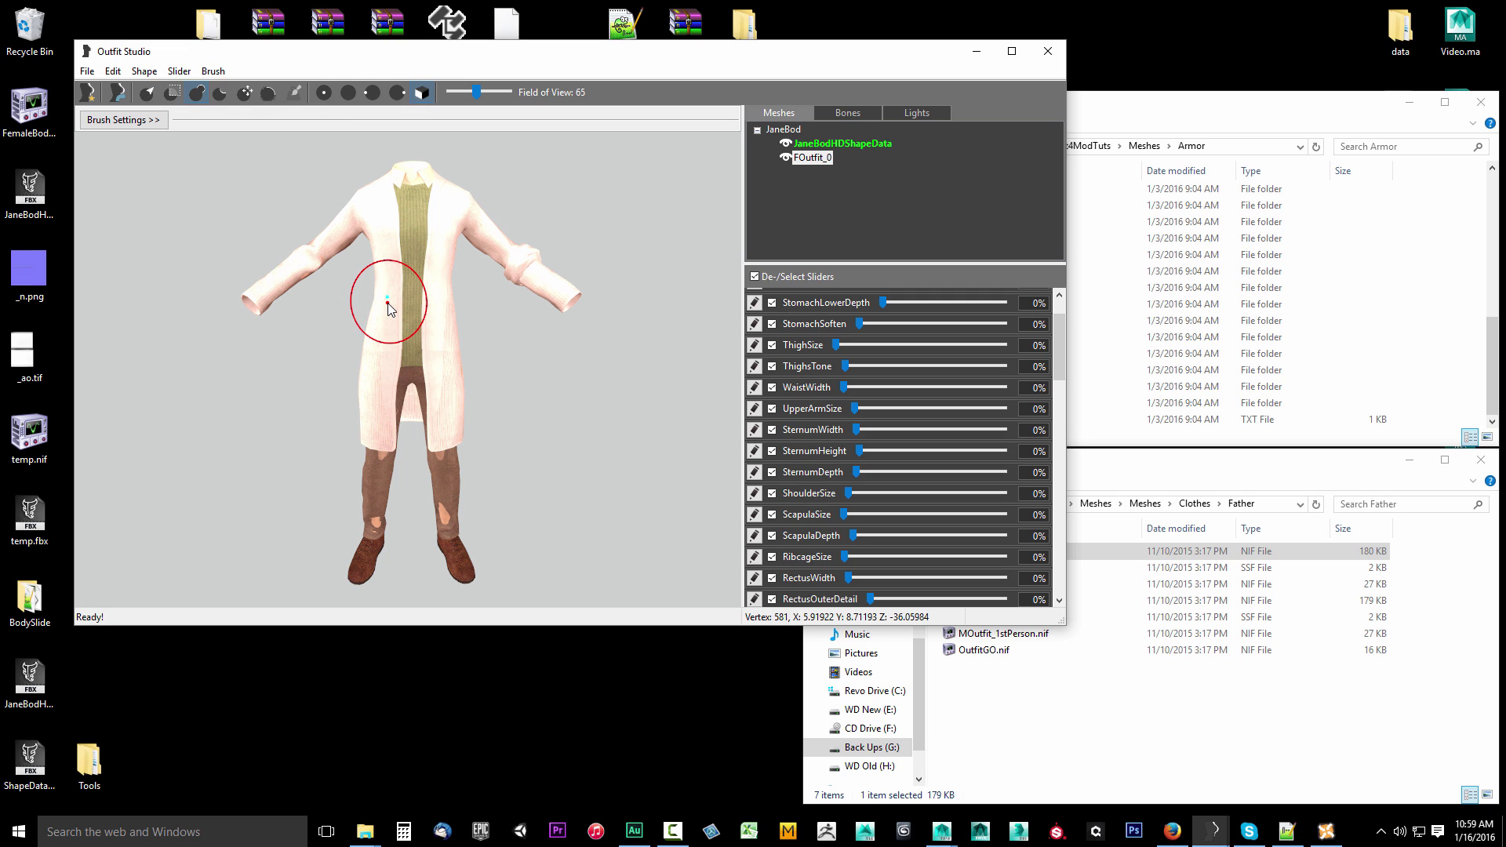
- Examine the outfit from all sides, with a close look at the trouser legs for the body poking through
{"action": "mouse_move", "coordinate": [662, 369]}
{"action": "right_mouse_down"}
{"action": "mouse_move", "coordinate": [572, 374]}
{"action": "mouse_move", "coordinate": [449, 294]}
{"action": "right_mouse_up"}
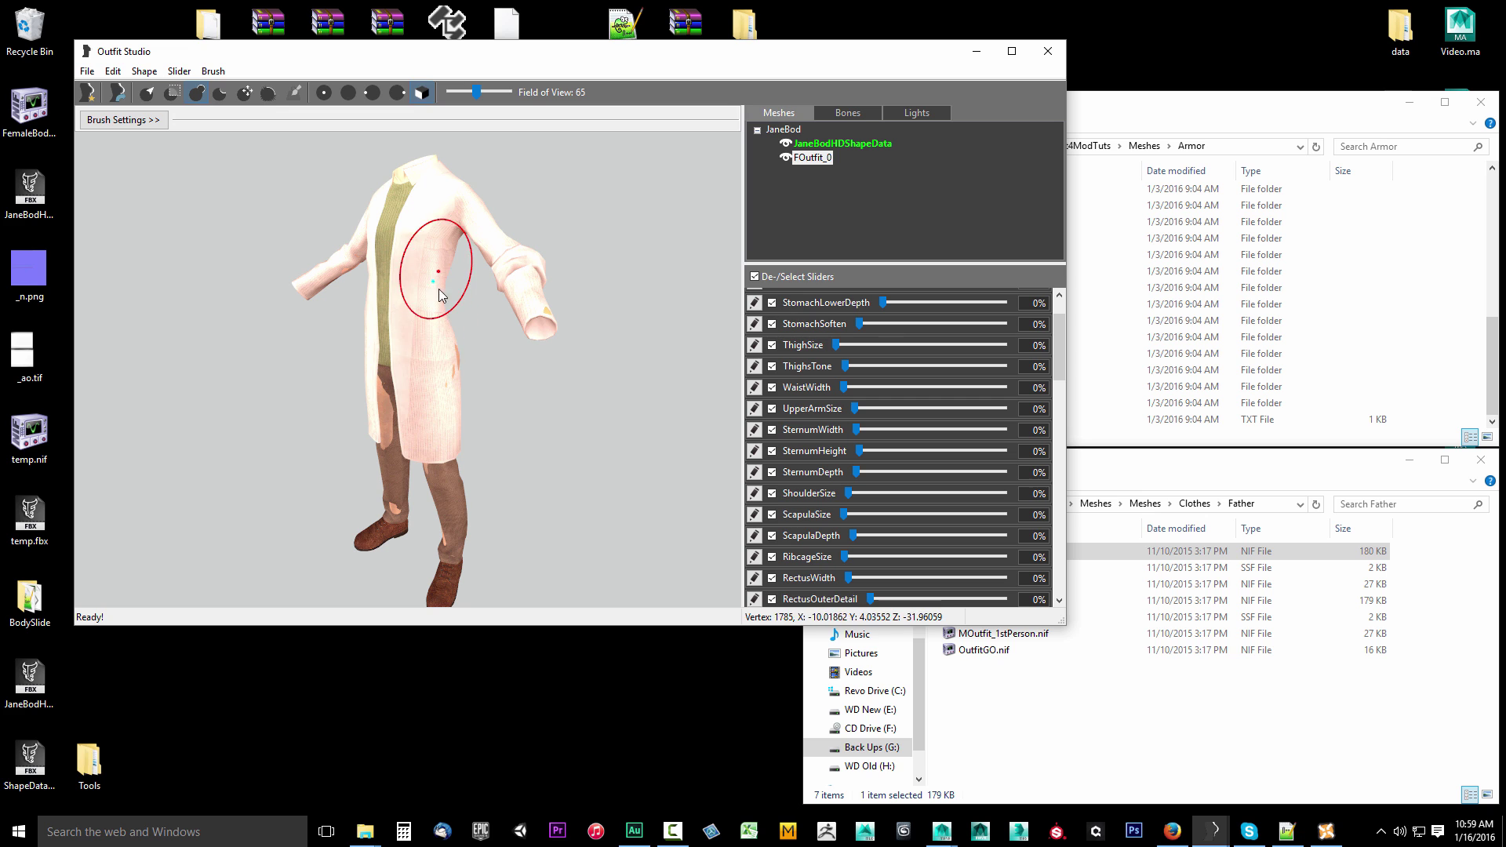
{"action": "right_click_drag", "start_coordinate": [671, 326], "coordinate": [420, 320]}
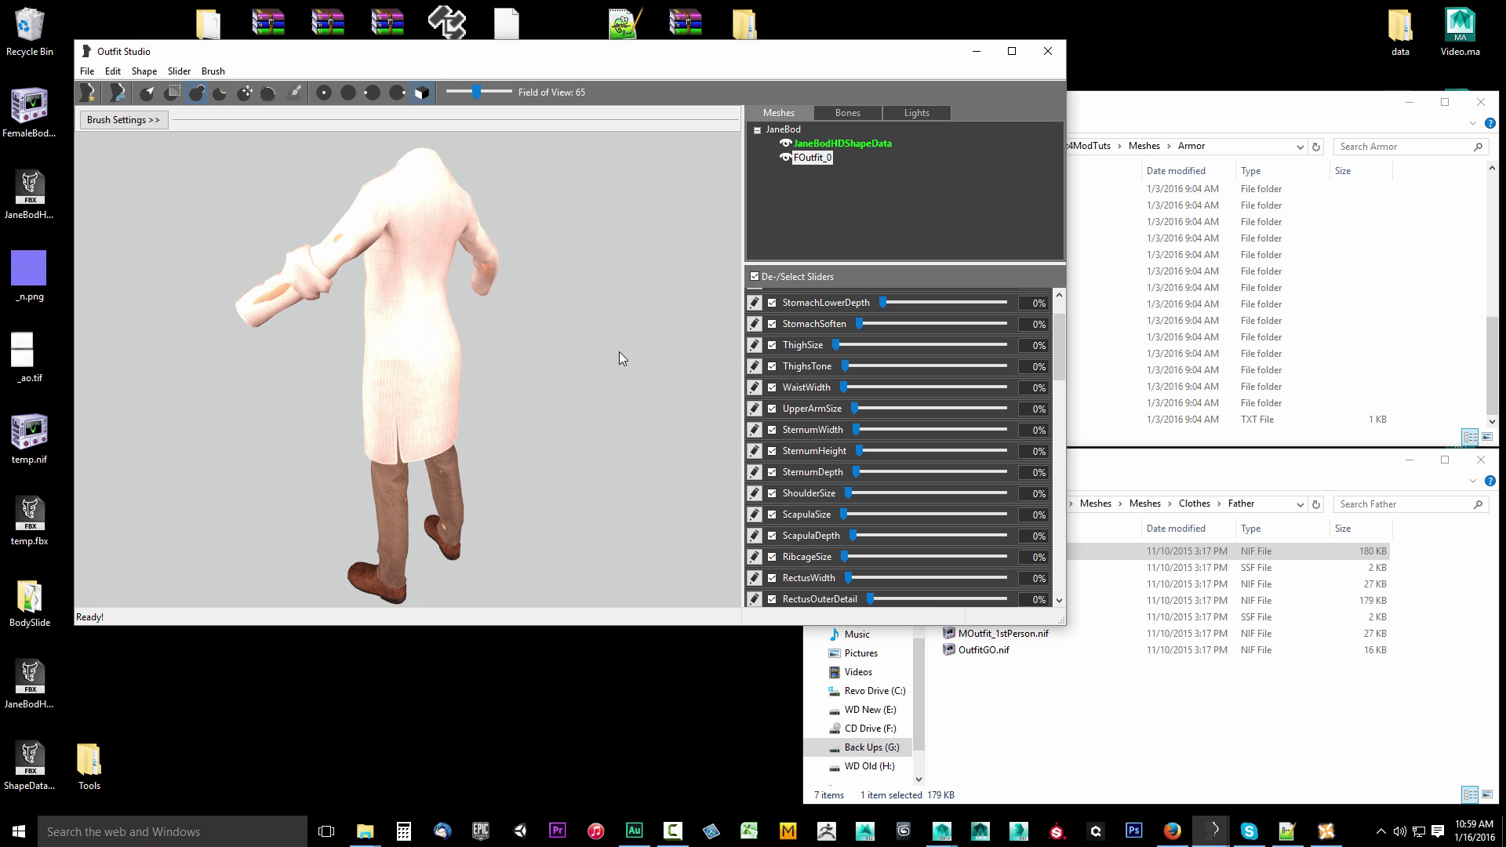
{"action": "right_click_drag", "start_coordinate": [622, 350], "coordinate": [355, 346]}
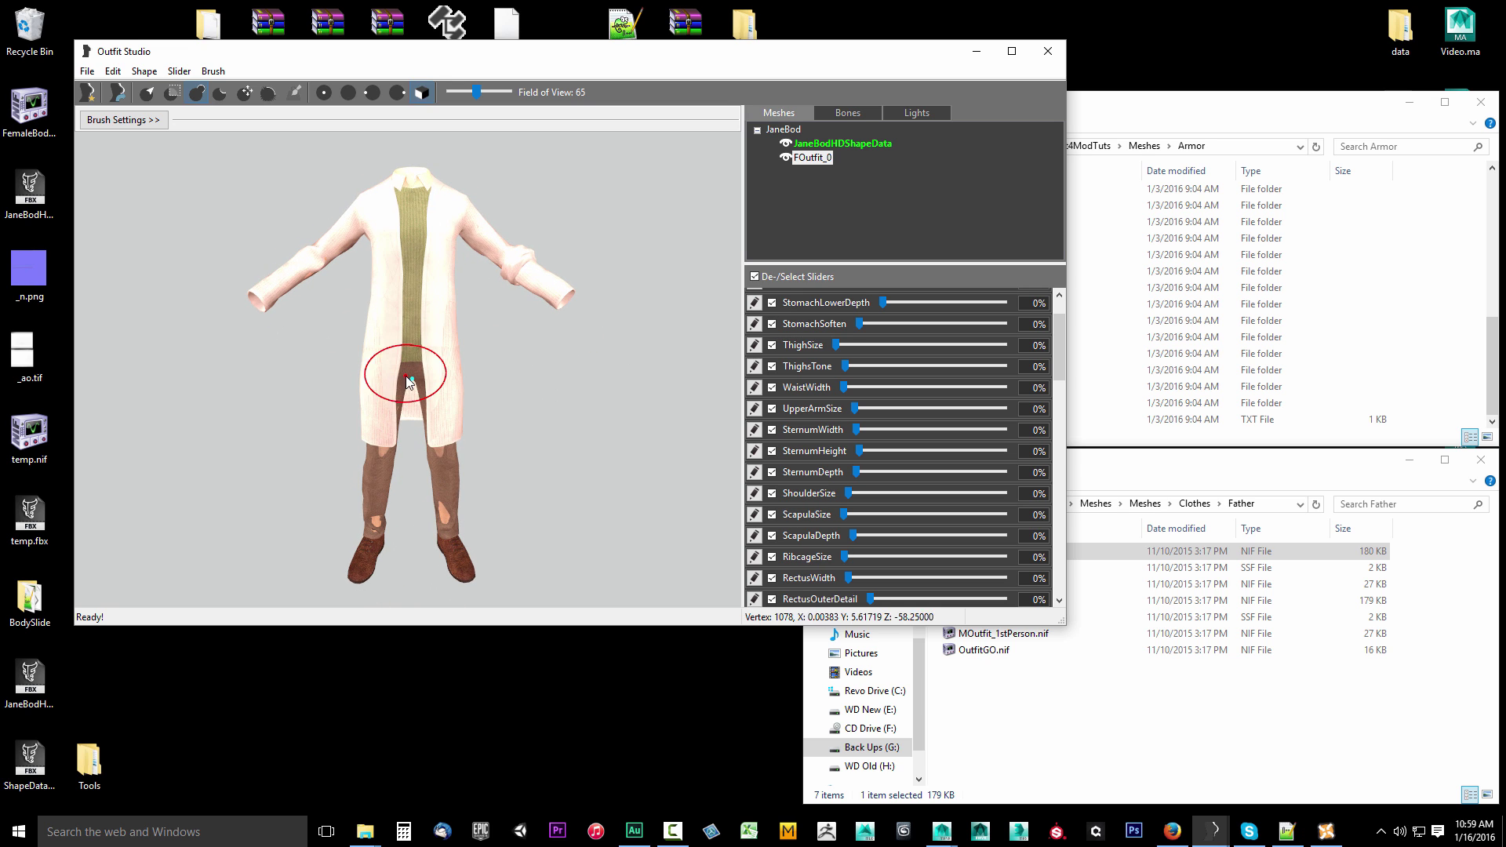
{"action": "right_click_drag", "start_coordinate": [533, 407], "coordinate": [530, 437]}
{"action": "middle_click_drag", "start_coordinate": [531, 437], "coordinate": [531, 347]}
{"action": "scroll", "coordinate": [530, 347], "scroll_direction": "up", "scroll_amount": 2}
{"action": "right_click_drag", "start_coordinate": [530, 346], "coordinate": [487, 346]}
{"action": "scroll", "coordinate": [541, 414], "scroll_direction": "up", "scroll_amount": 2}
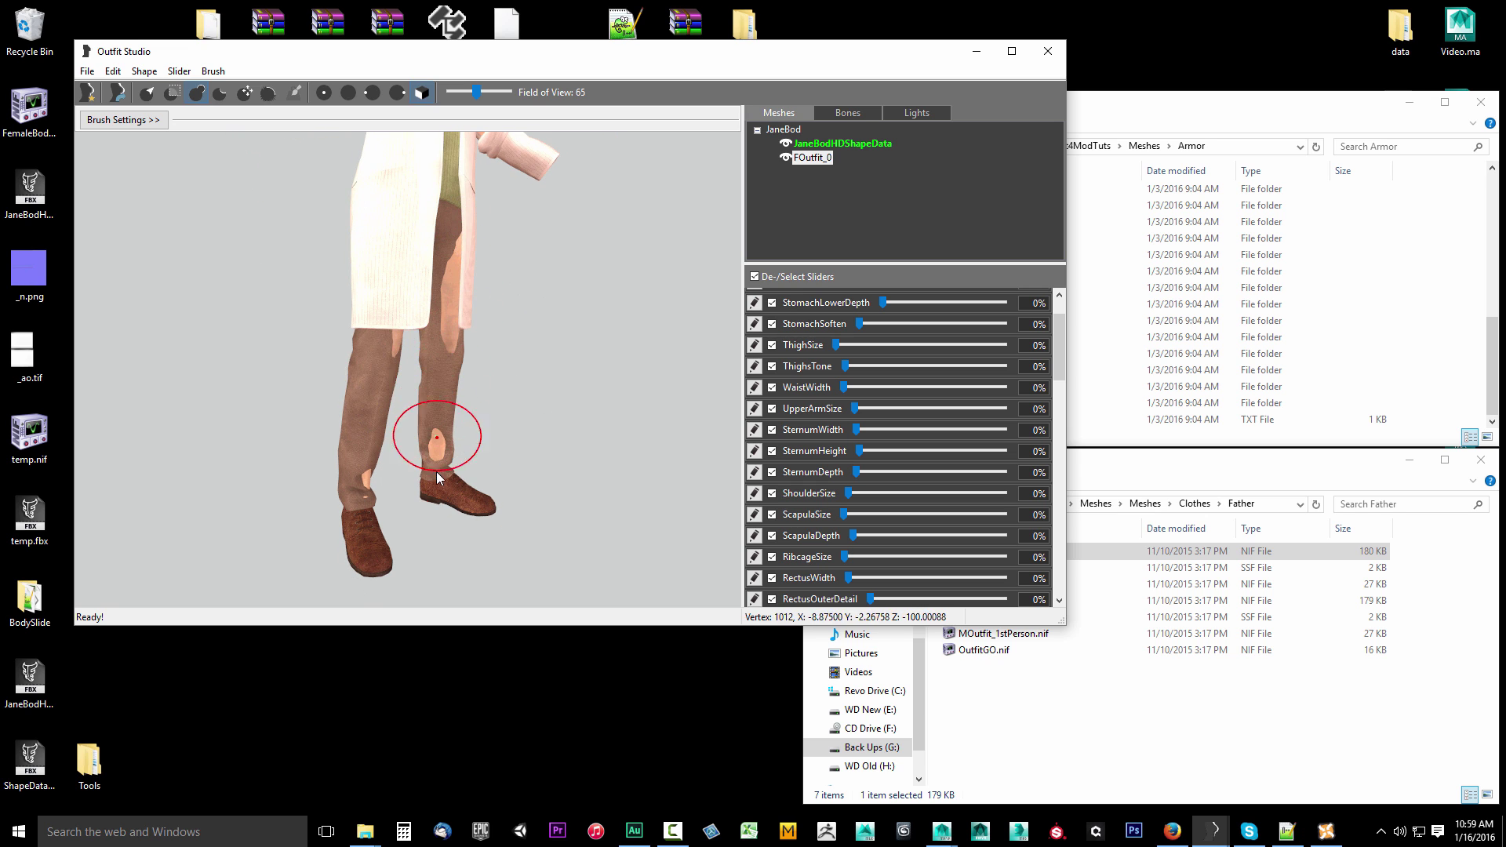
{"action": "right_click_drag", "start_coordinate": [575, 403], "coordinate": [527, 389]}
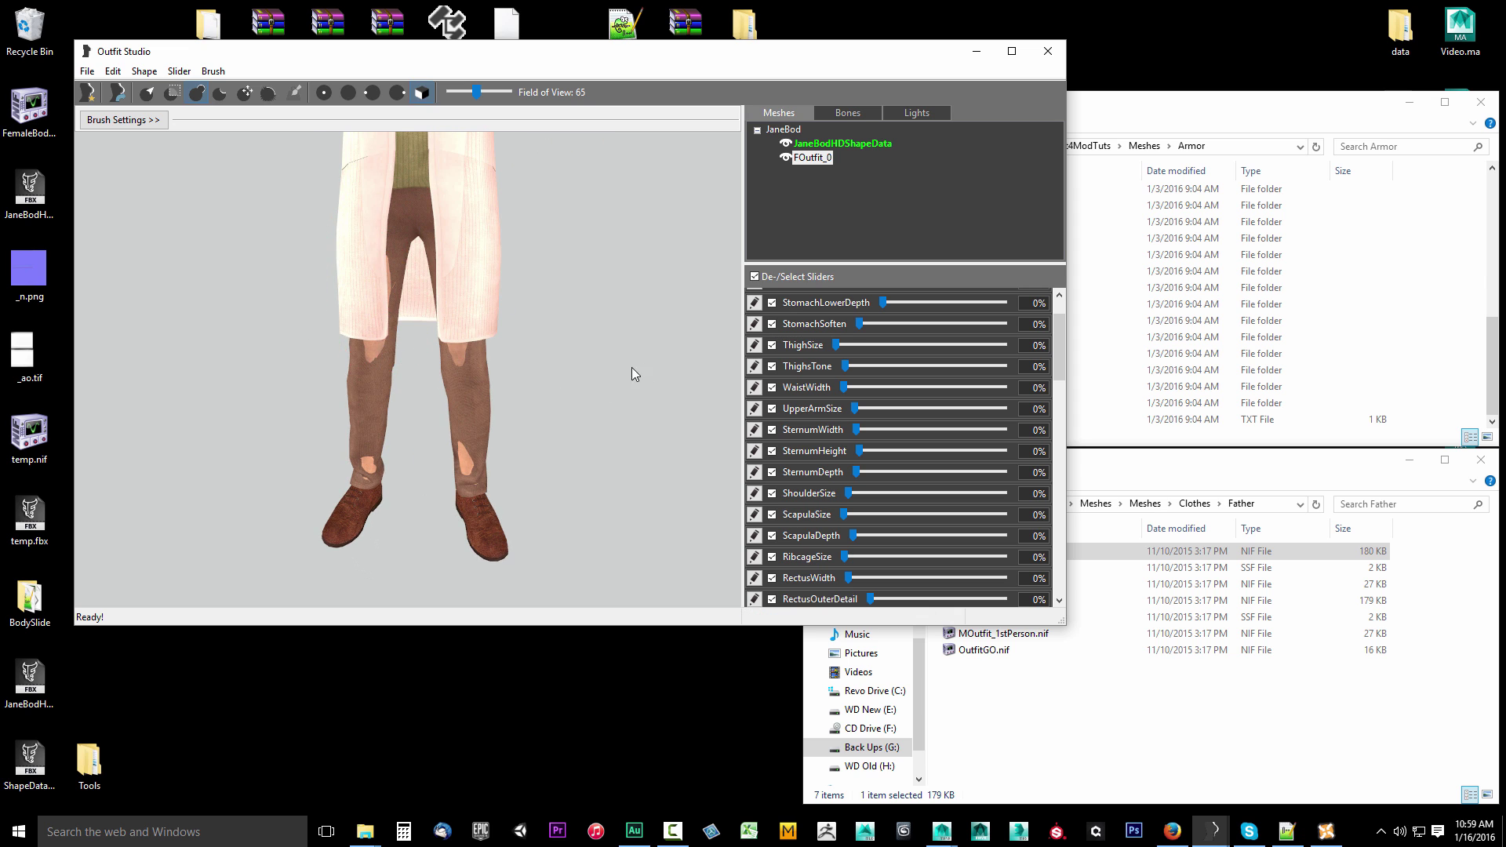
{"action": "mouse_move", "coordinate": [632, 368]}
{"action": "right_mouse_down"}
{"action": "mouse_move", "coordinate": [525, 375]}
{"action": "mouse_move", "coordinate": [586, 376]}
{"action": "mouse_move", "coordinate": [489, 413]}
{"action": "right_mouse_up"}
{"action": "scroll", "coordinate": [586, 377], "scroll_direction": "down", "scroll_amount": 2}
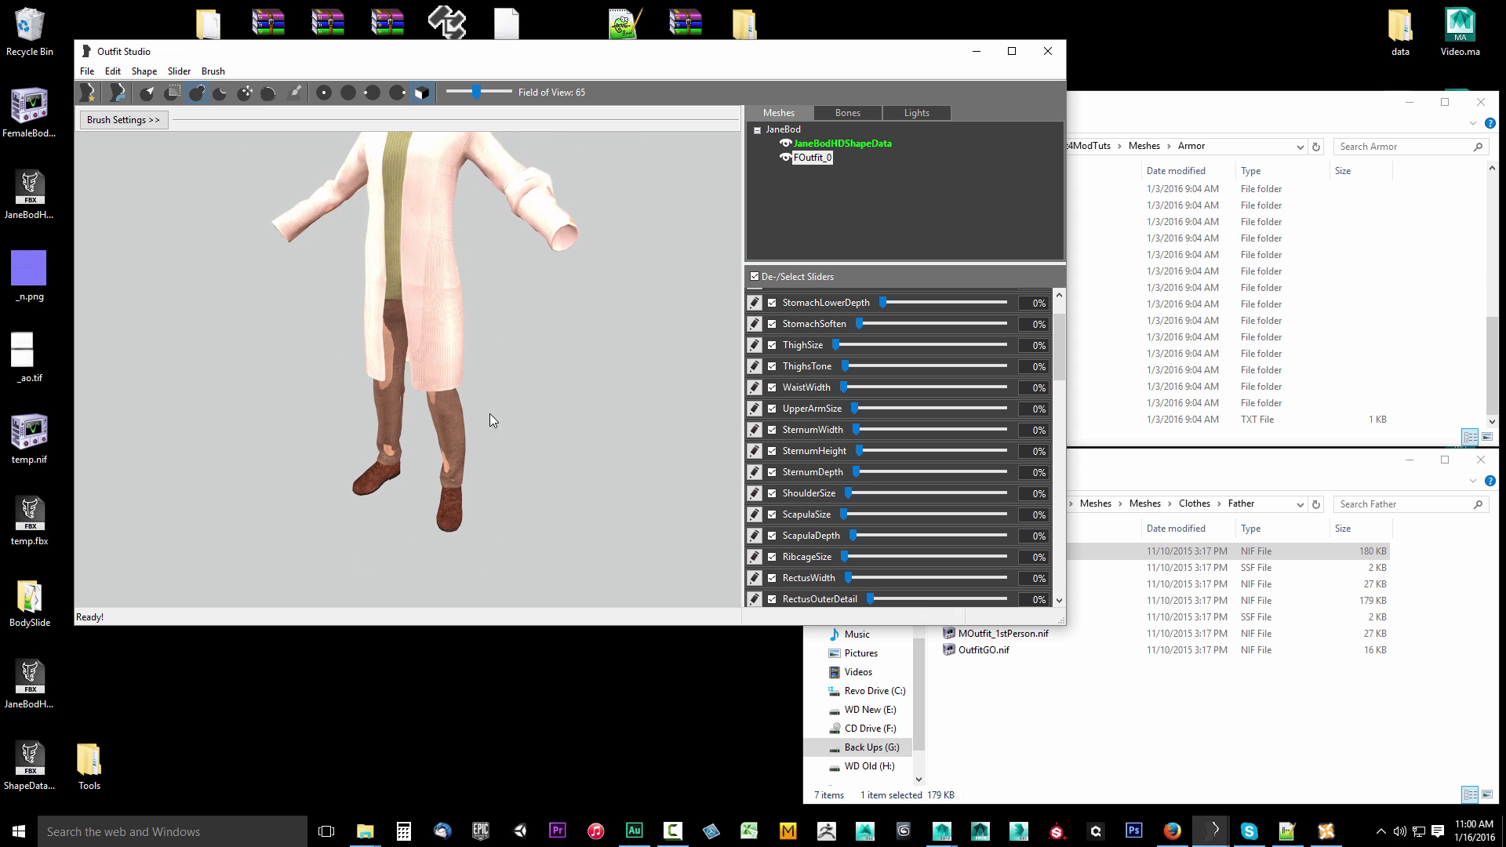
{"action": "middle_click_drag", "start_coordinate": [490, 412], "coordinate": [499, 486]}
{"action": "right_click_drag", "start_coordinate": [499, 487], "coordinate": [666, 313]}
- Hide the JaneBodHDShapeData body and show it again to compare the outfit with and without it
{"action": "left_click", "coordinate": [810, 158]}
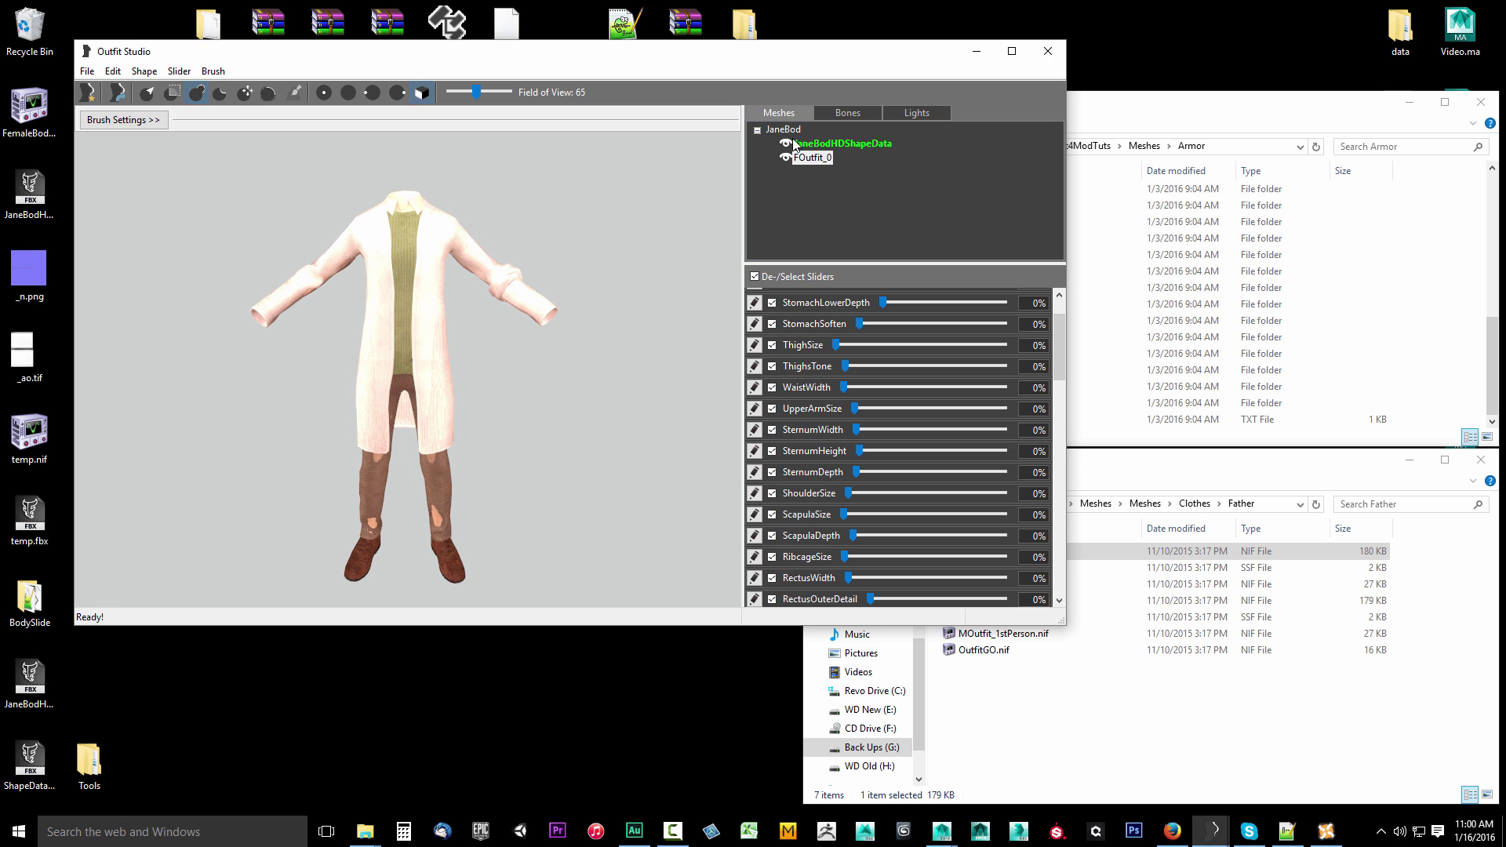
{"action": "mouse_move", "coordinate": [581, 433]}
{"action": "right_mouse_down"}
{"action": "mouse_move", "coordinate": [313, 427]}
{"action": "mouse_move", "coordinate": [602, 436]}
{"action": "mouse_move", "coordinate": [581, 440]}
{"action": "right_mouse_up"}
{"action": "right_click_drag", "start_coordinate": [489, 389], "coordinate": [476, 393]}
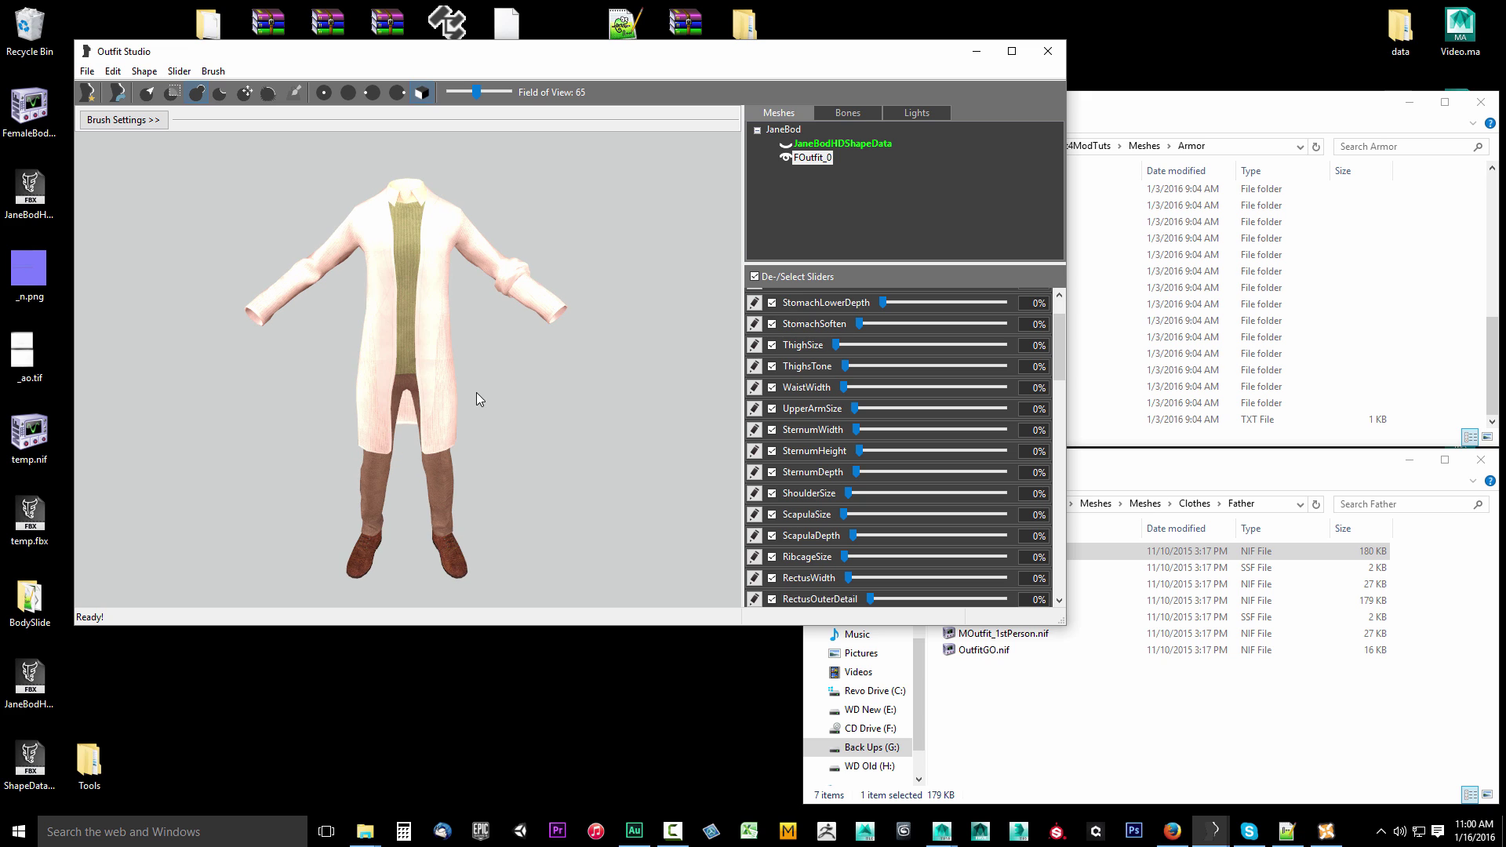
{"action": "left_click", "coordinate": [787, 144]}
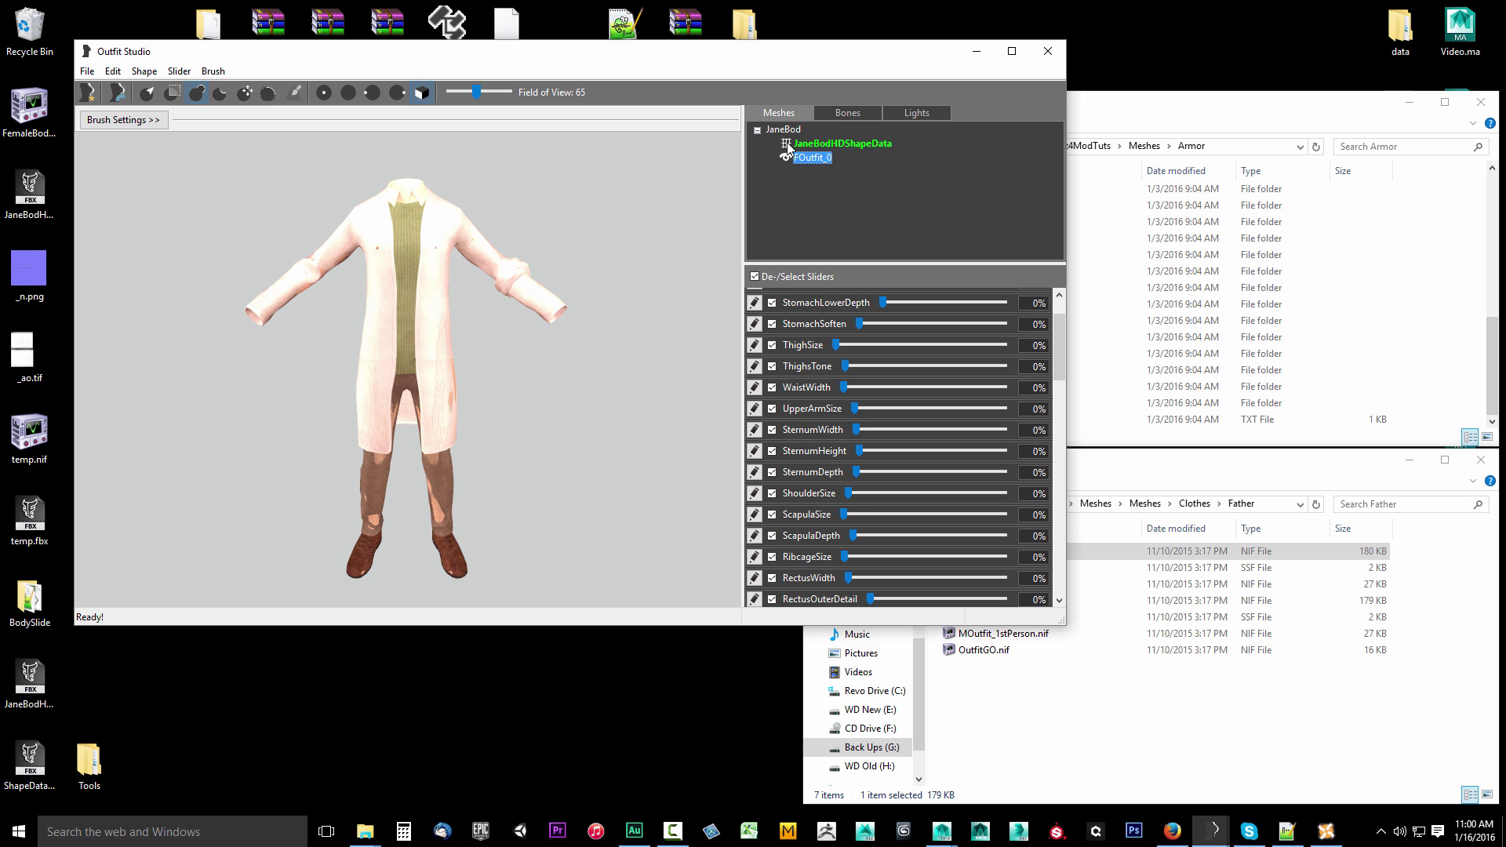
{"action": "right_click_drag", "start_coordinate": [493, 453], "coordinate": [431, 444]}
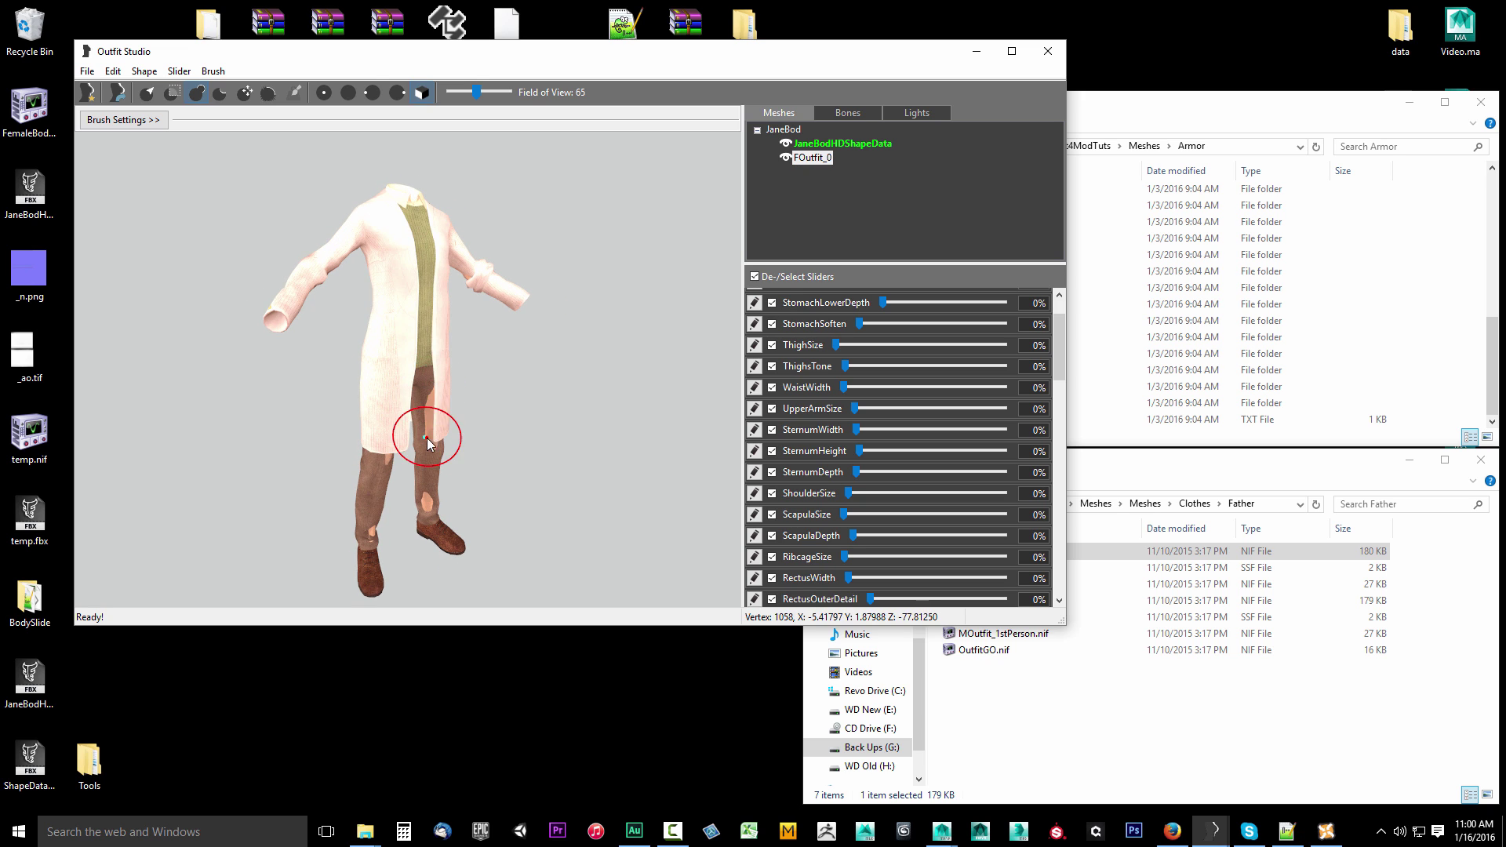
{"action": "right_click_drag", "start_coordinate": [576, 427], "coordinate": [538, 426]}
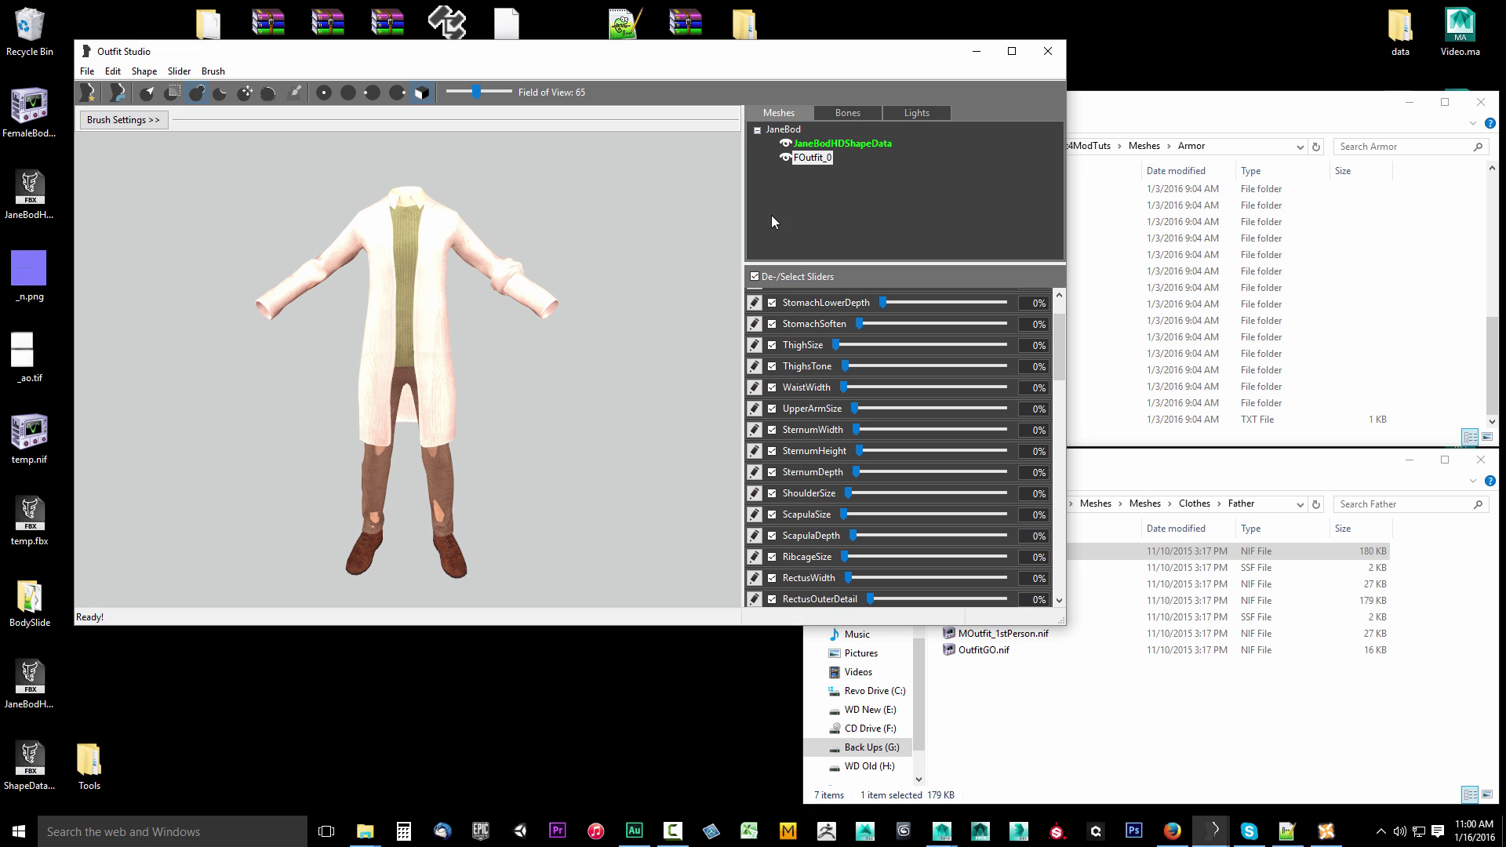
{"action": "left_click", "coordinate": [808, 158]}
{"action": "mouse_move", "coordinate": [832, 343]}
{"action": "left_mouse_down"}
{"action": "mouse_move", "coordinate": [1057, 346]}
{"action": "mouse_move", "coordinate": [832, 349]}
{"action": "left_mouse_up"}
{"action": "left_click_drag", "start_coordinate": [856, 408], "coordinate": [787, 412]}
- Start saving as a new project with the display name JBFather and apply that name to the project's slider set, folder and file
{"action": "left_click", "coordinate": [88, 71]}
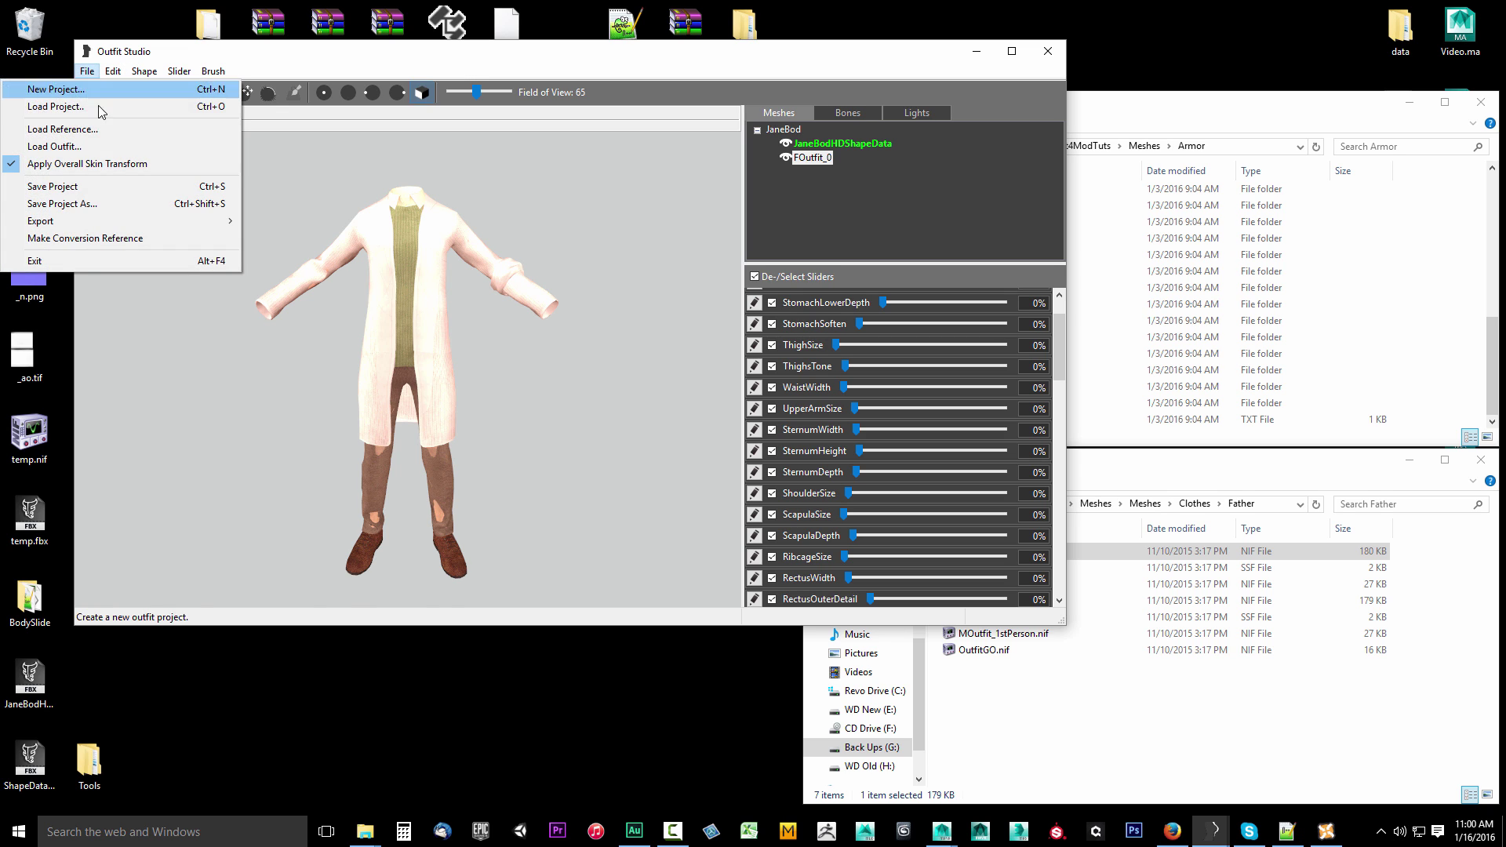
{"action": "left_click", "coordinate": [88, 205]}
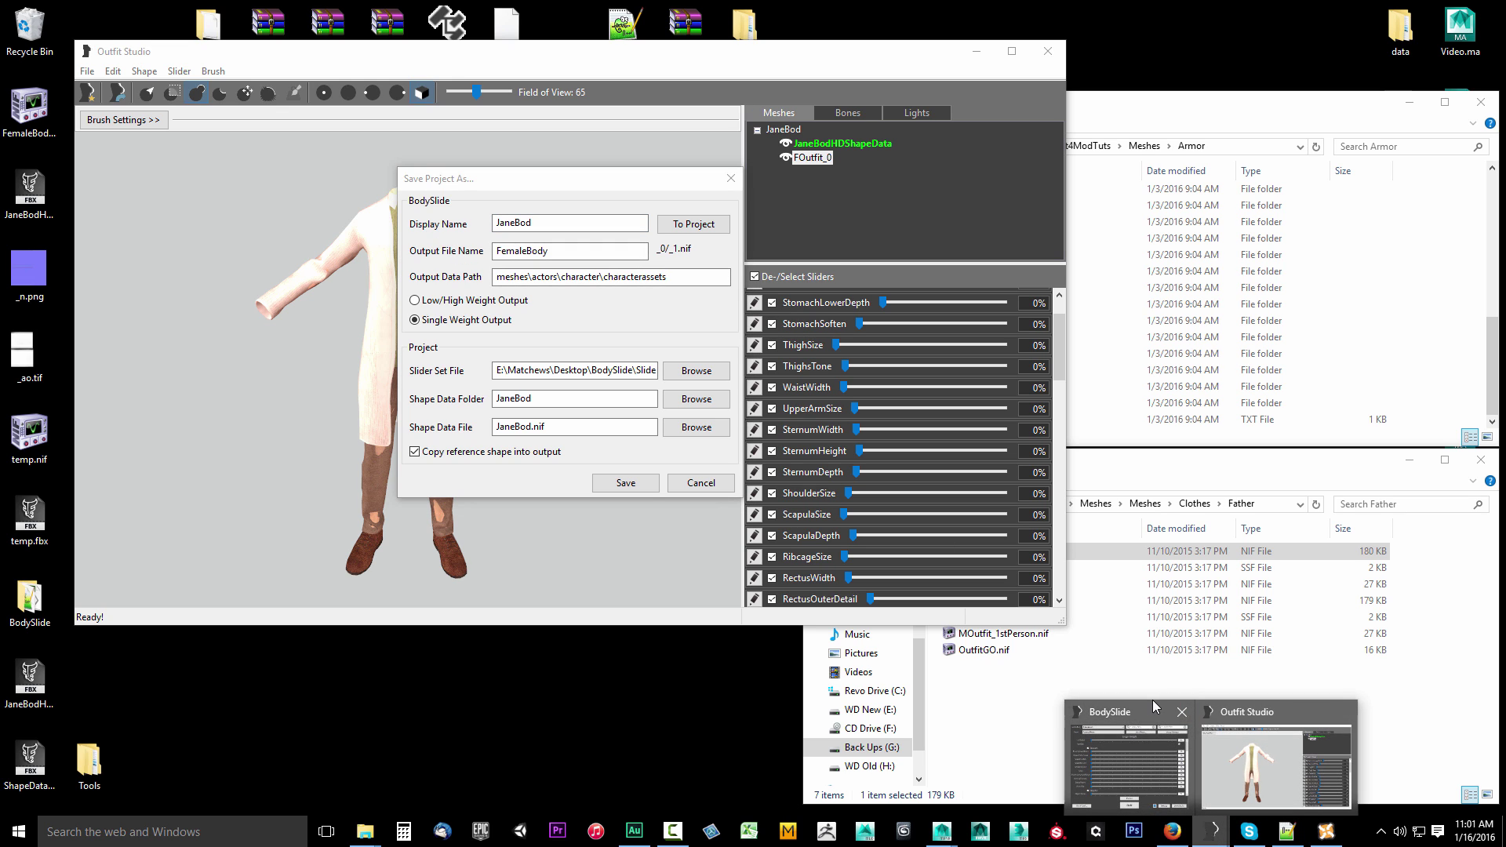
{"action": "left_click", "coordinate": [1144, 719]}
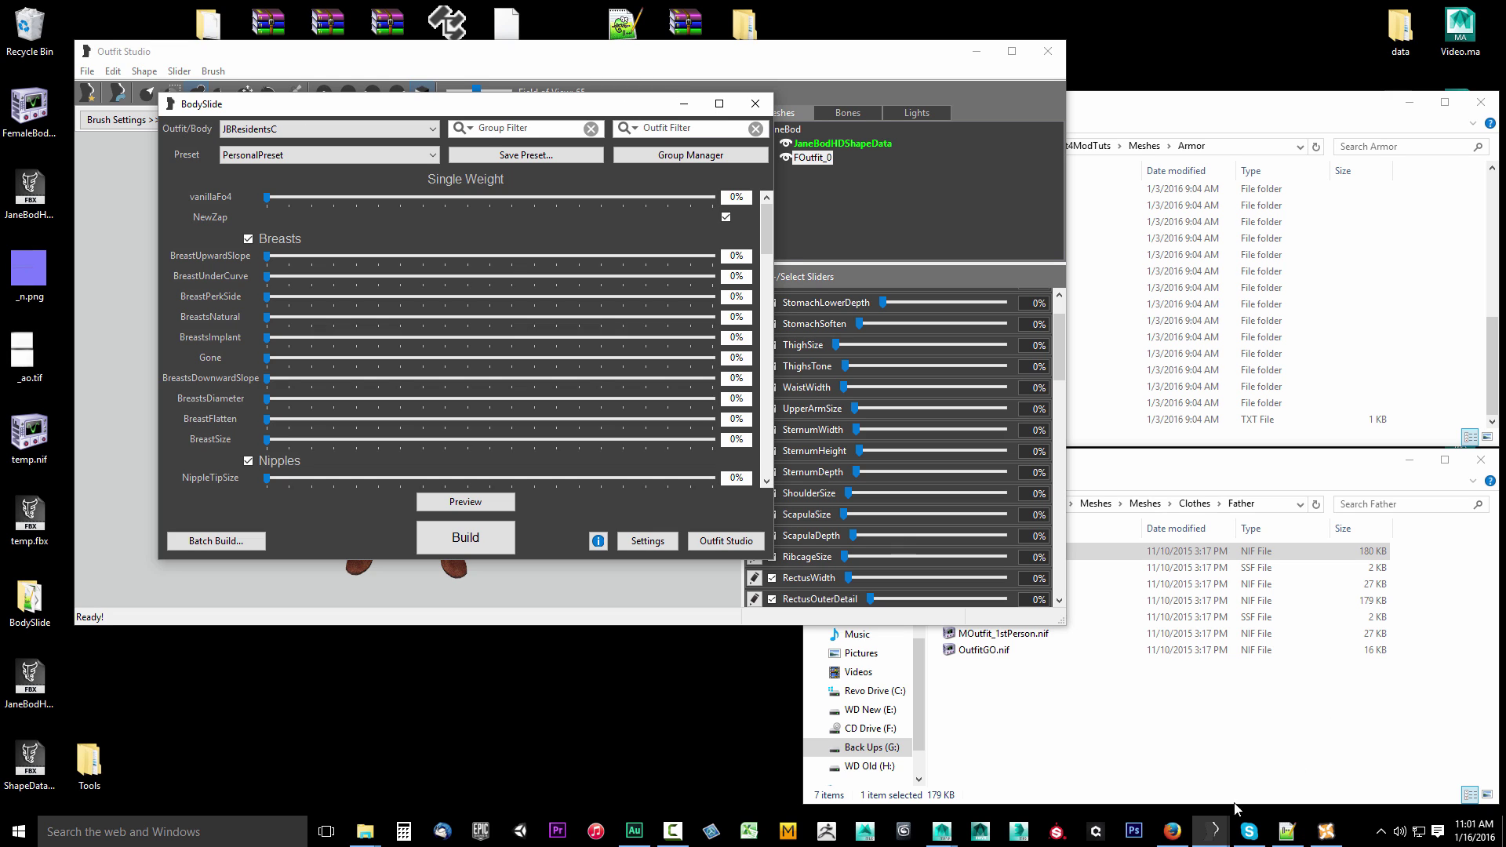
{"action": "left_click", "coordinate": [1268, 708]}
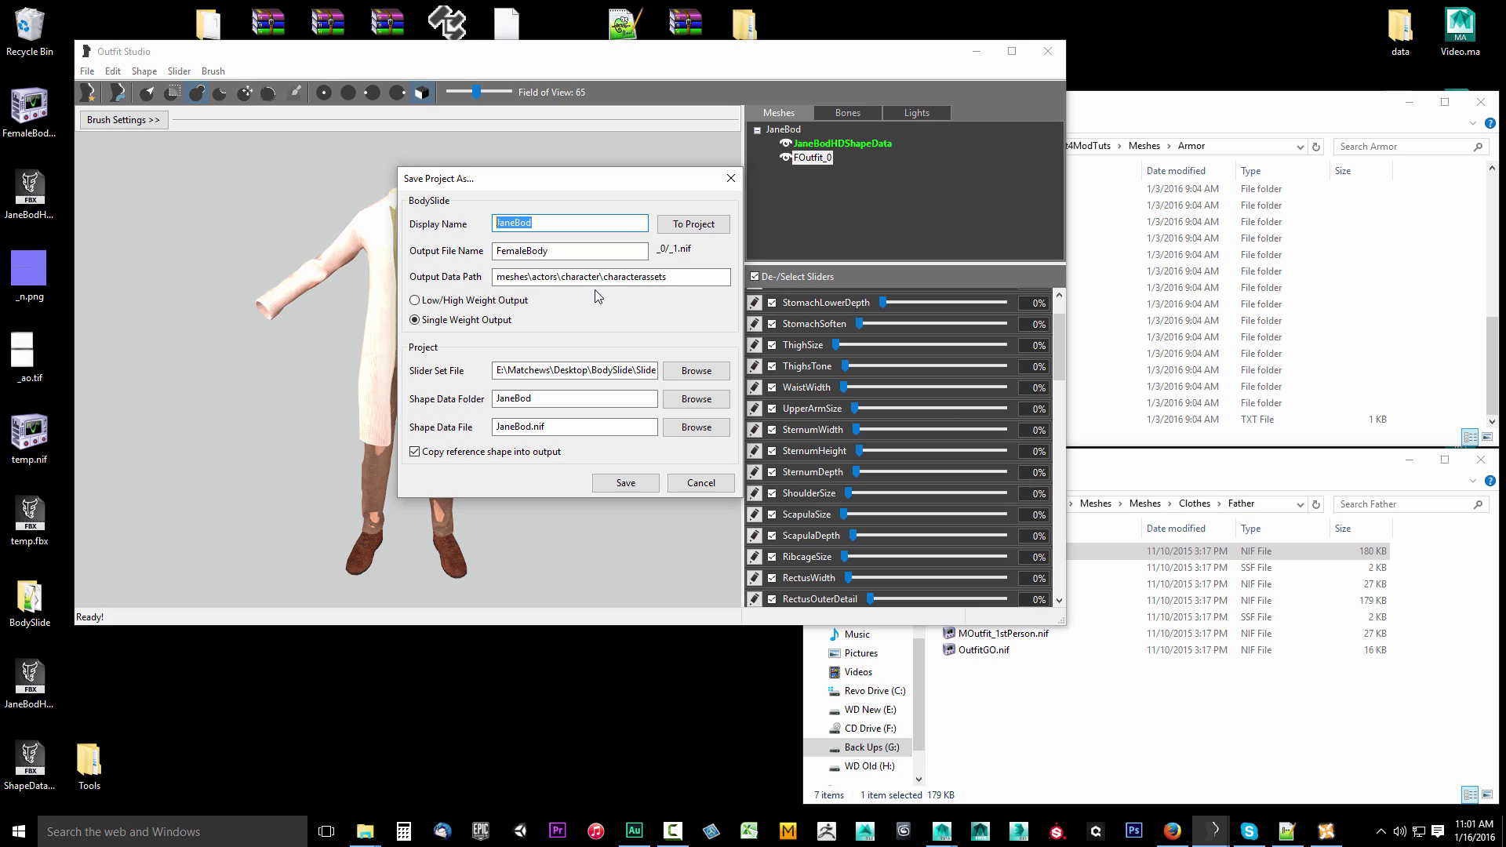
{"action": "type", "text": "JBFather"}
{"action": "left_click", "coordinate": [692, 227]}
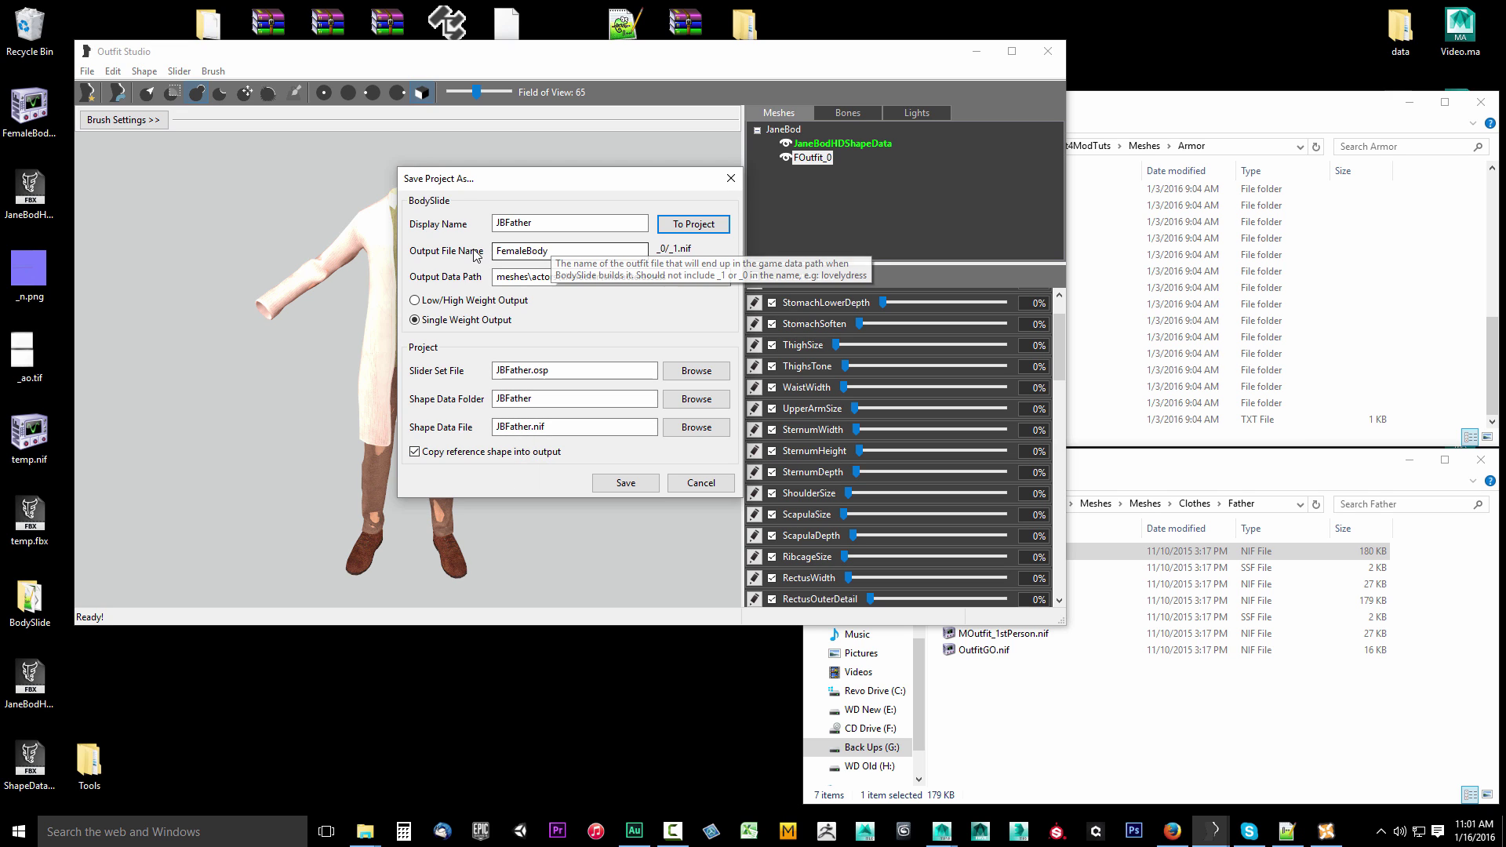
- Copy the base name of FOutfit.nif from the Father folder and set the output file name to FOutfit
{"action": "double_click", "coordinate": [560, 256]}
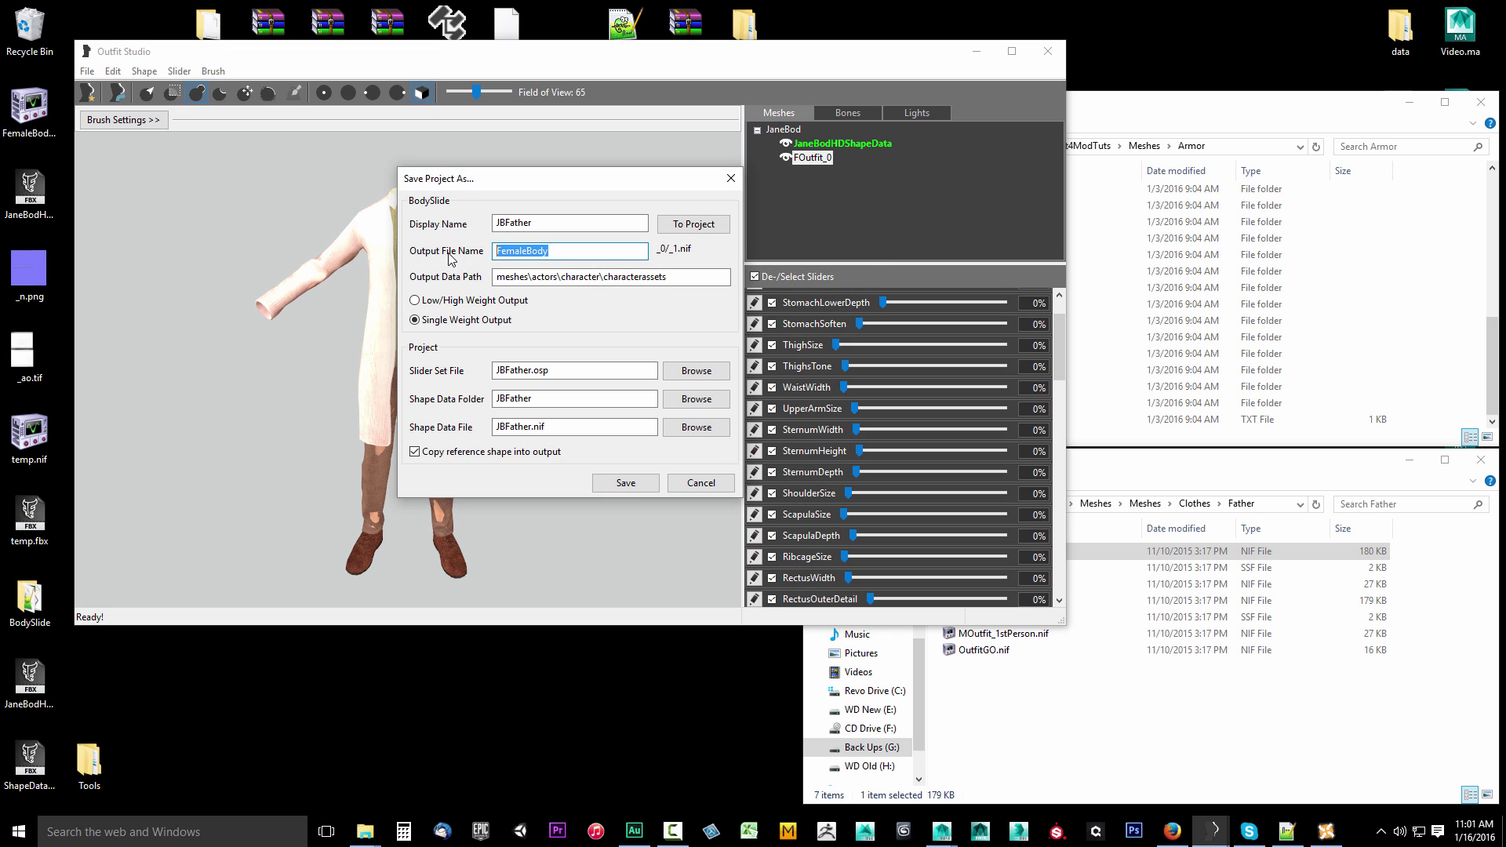
{"action": "left_click", "coordinate": [1212, 506]}
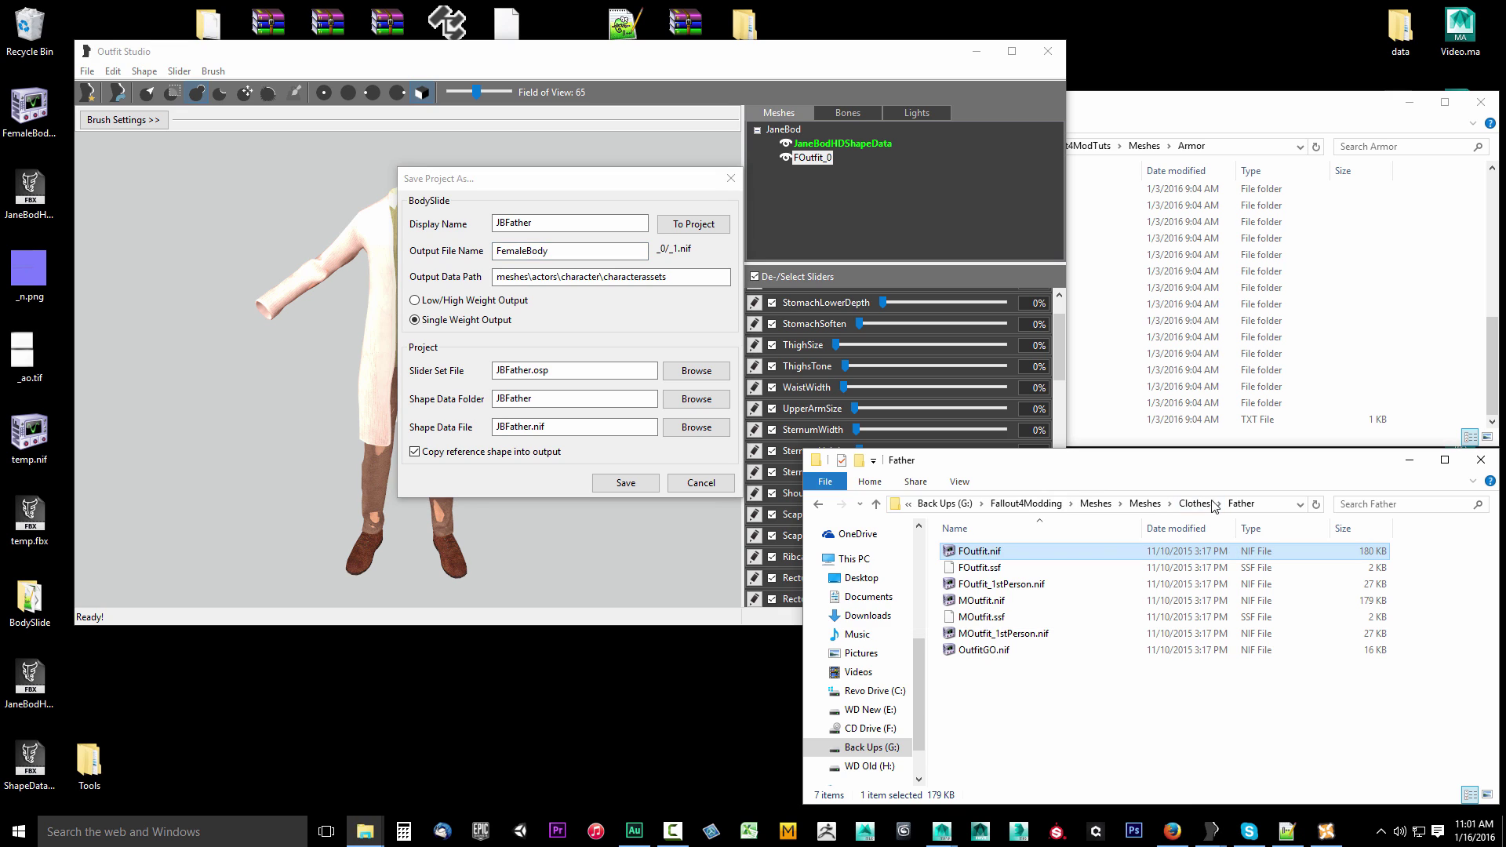
{"action": "left_click", "coordinate": [973, 551]}
{"action": "key", "text": "ctrl+c"}
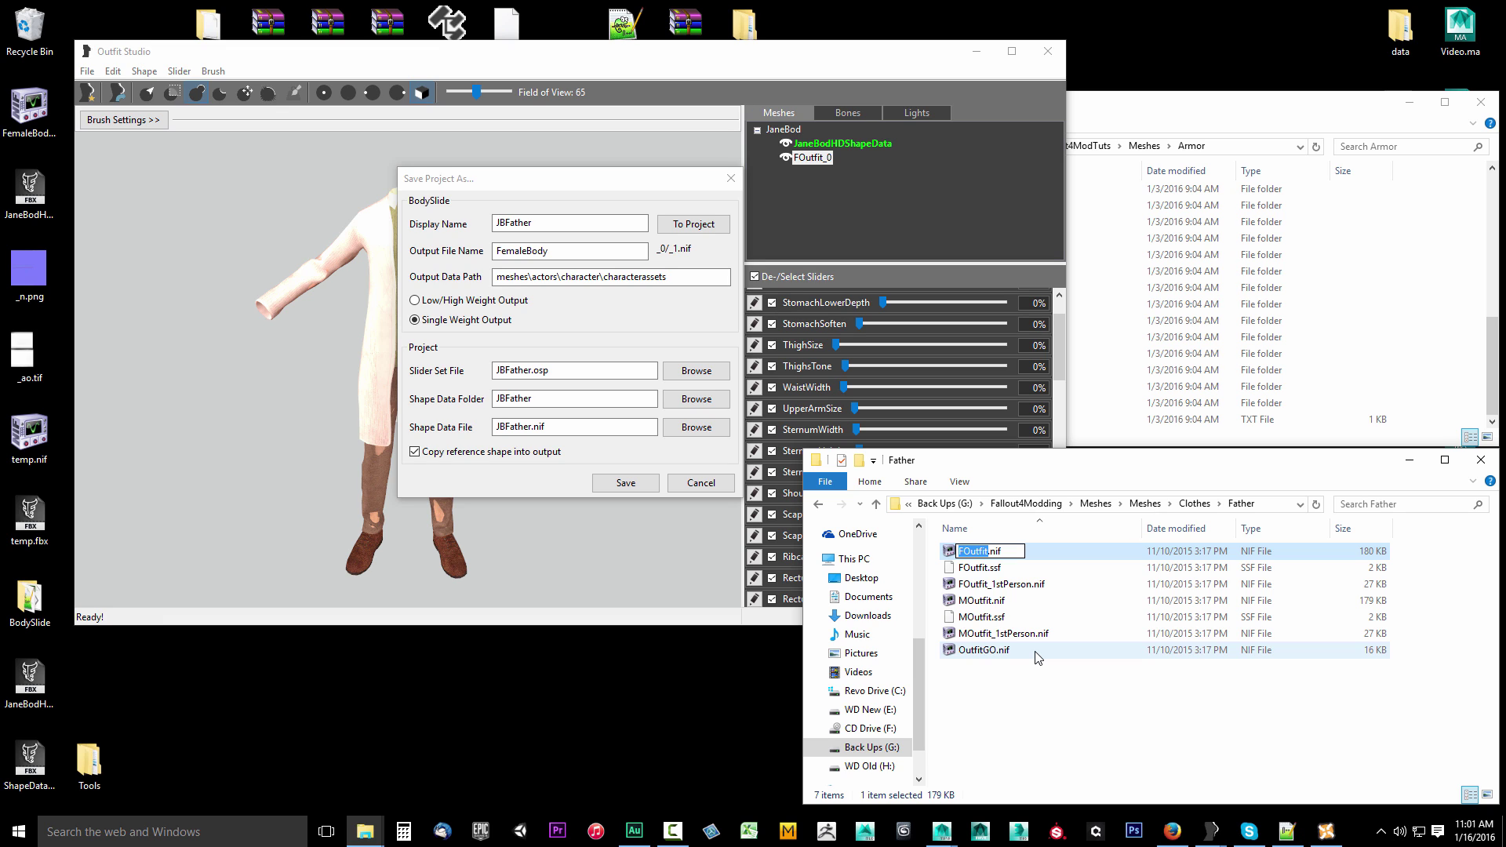
{"action": "left_click", "coordinate": [983, 574]}
{"action": "left_click", "coordinate": [959, 557]}
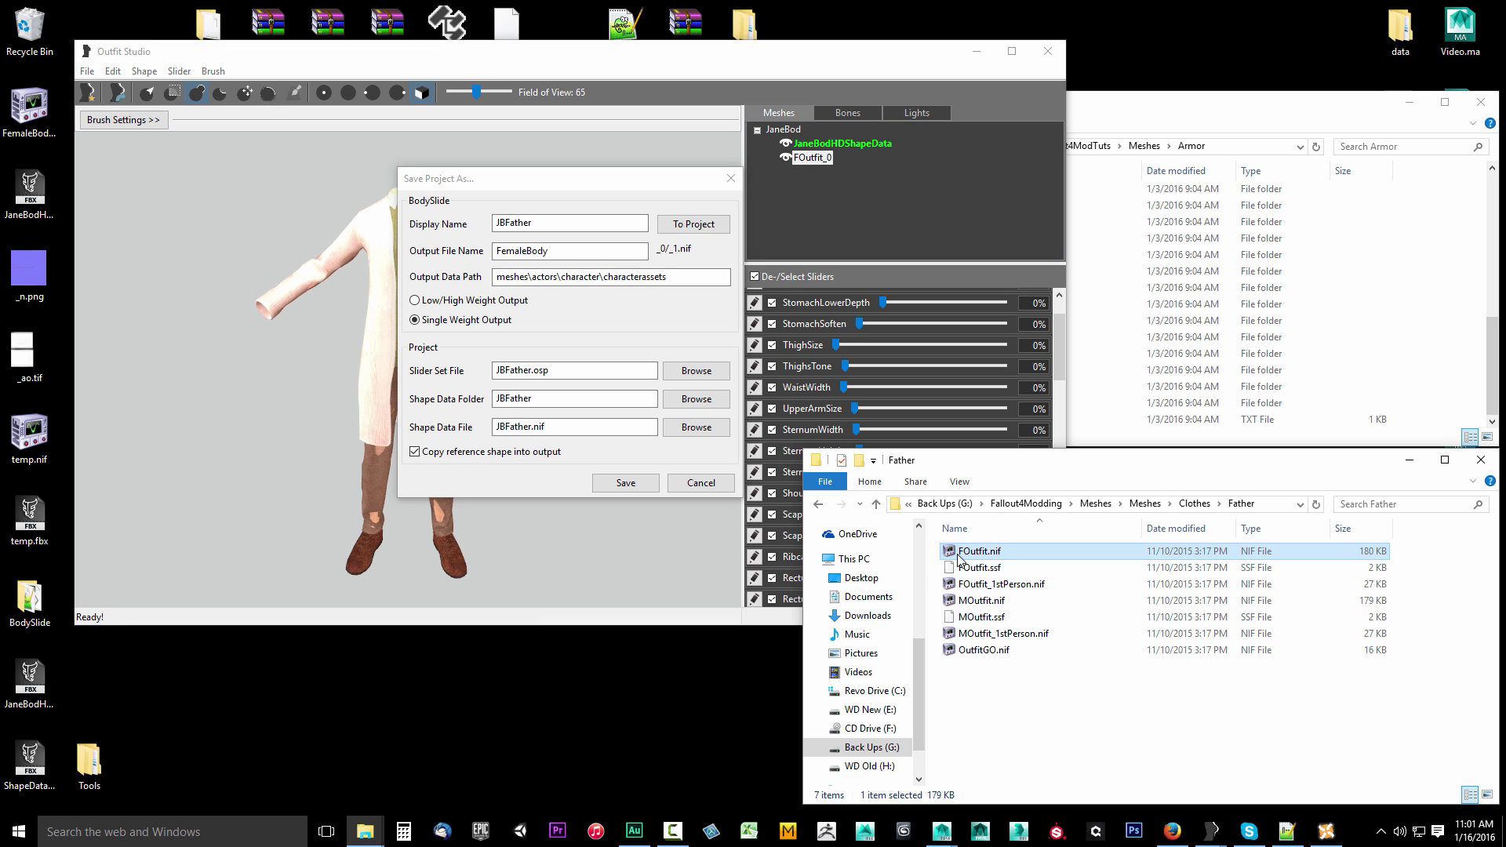
{"action": "double_click", "coordinate": [521, 251]}
{"action": "key", "text": "ctrl+v"}
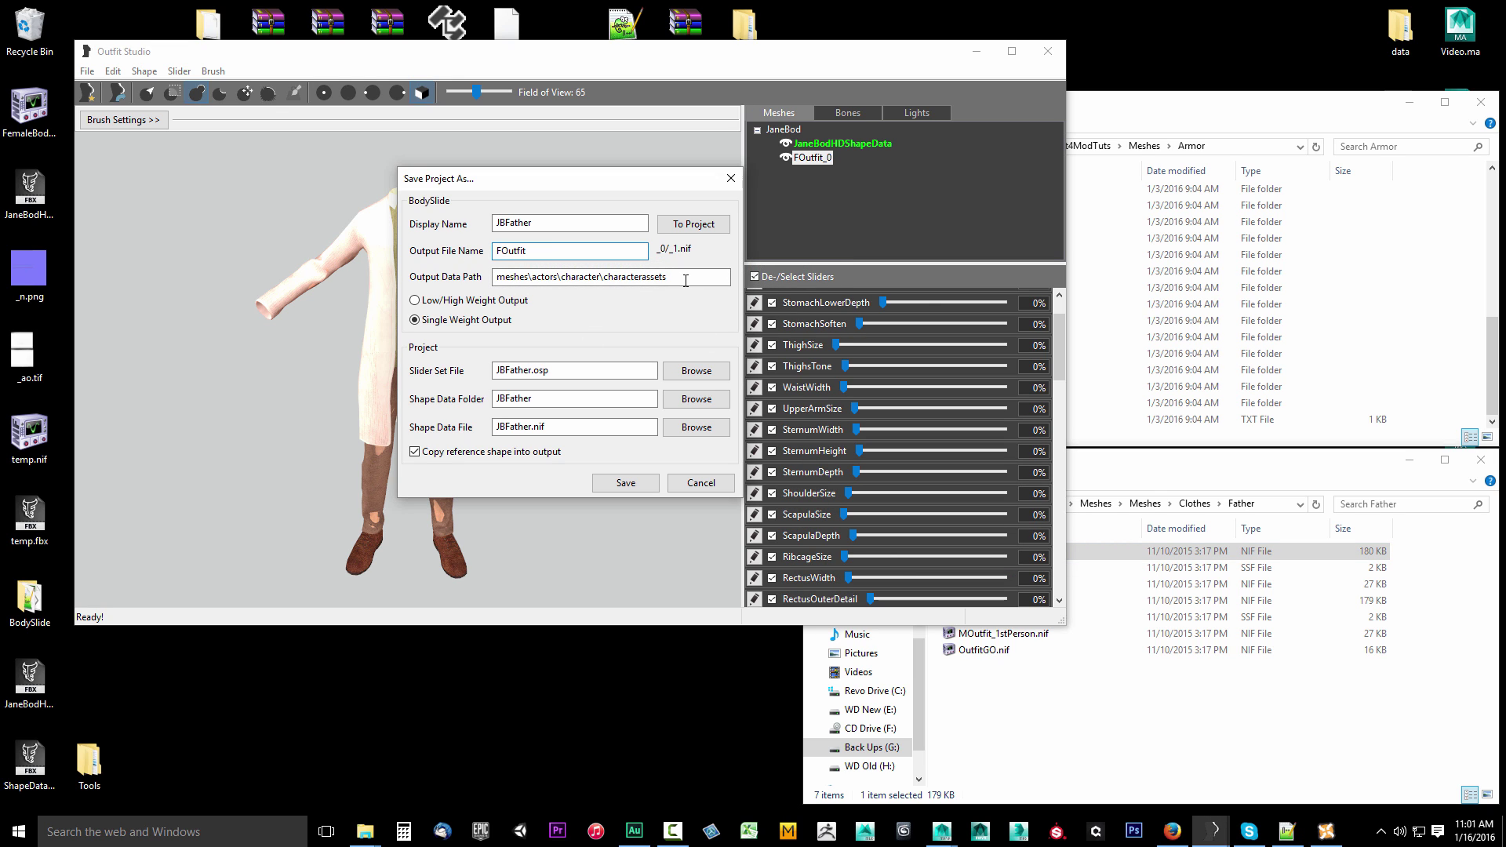
- Set the output data path to meshes\Clothes\Father, matching the outfit's folder path, and move the save dialog off the model
{"action": "left_click", "coordinate": [612, 277]}
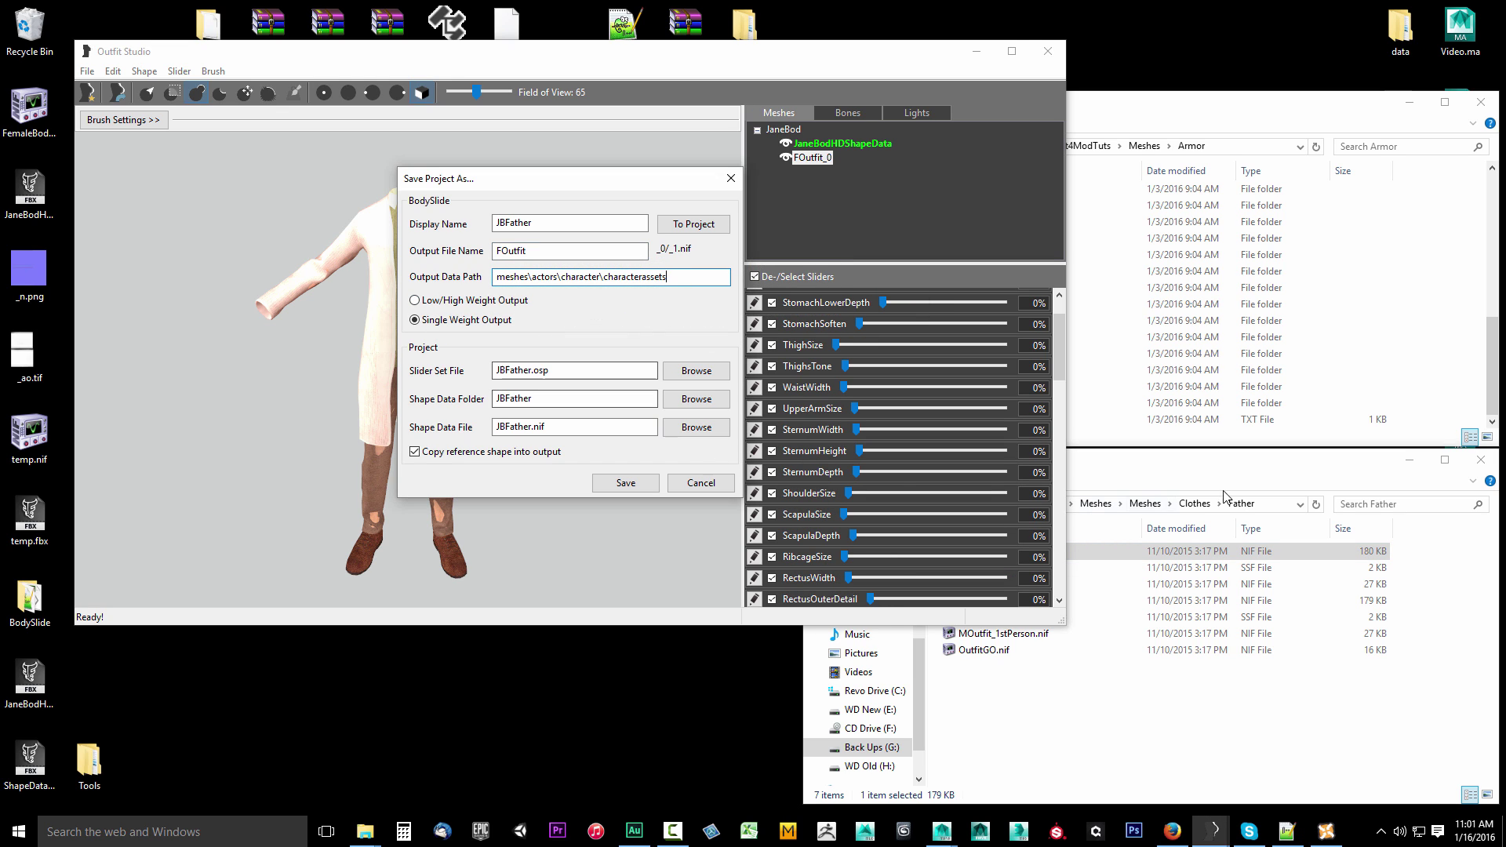
{"action": "left_click", "coordinate": [1265, 480]}
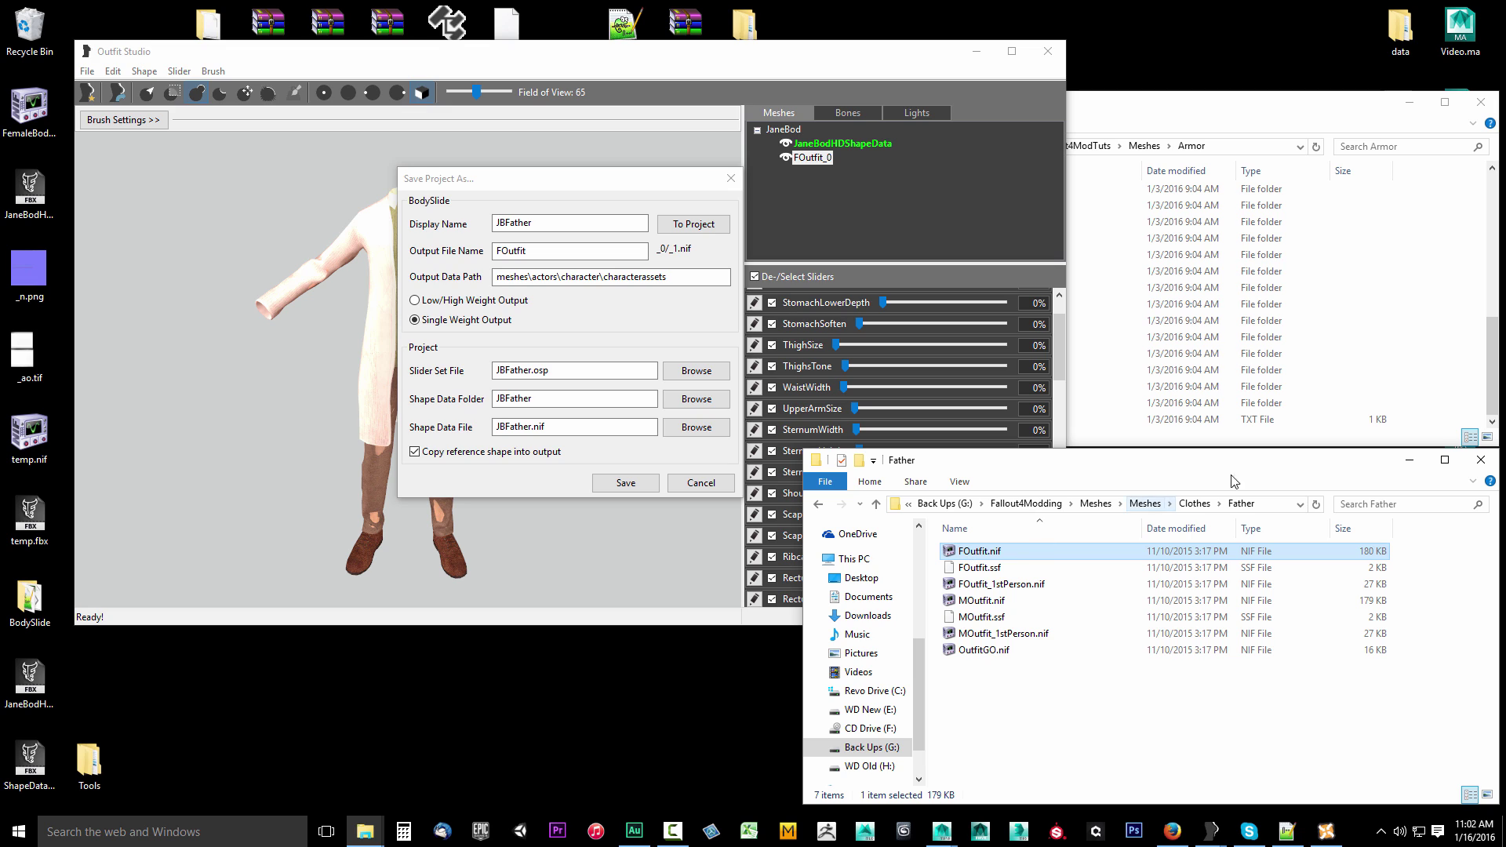
{"action": "left_click", "coordinate": [1276, 511]}
{"action": "left_click", "coordinate": [1149, 505]}
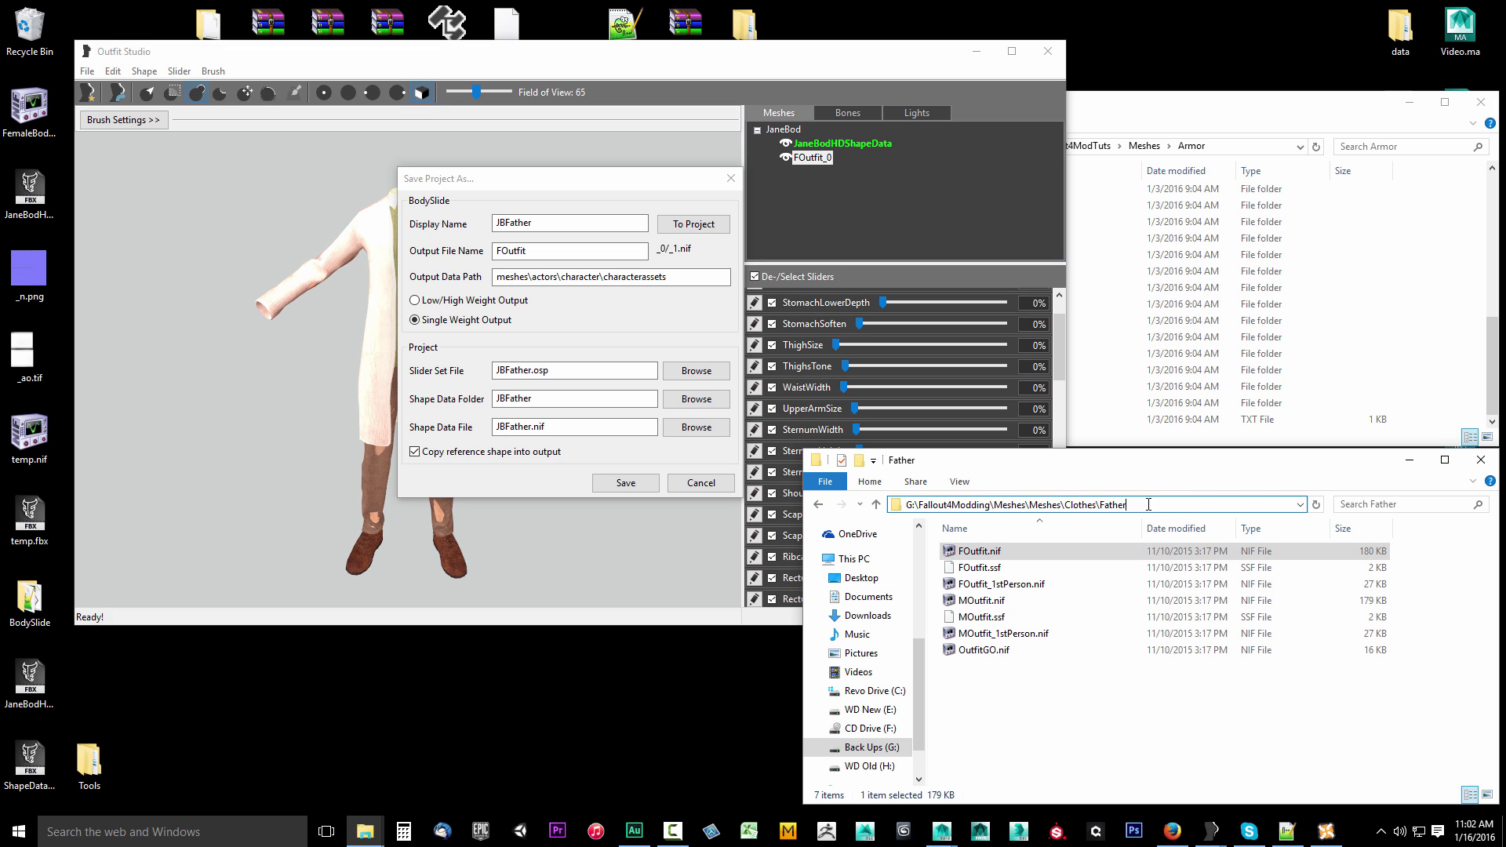
{"action": "left_click_drag", "start_coordinate": [1139, 506], "coordinate": [1093, 509]}
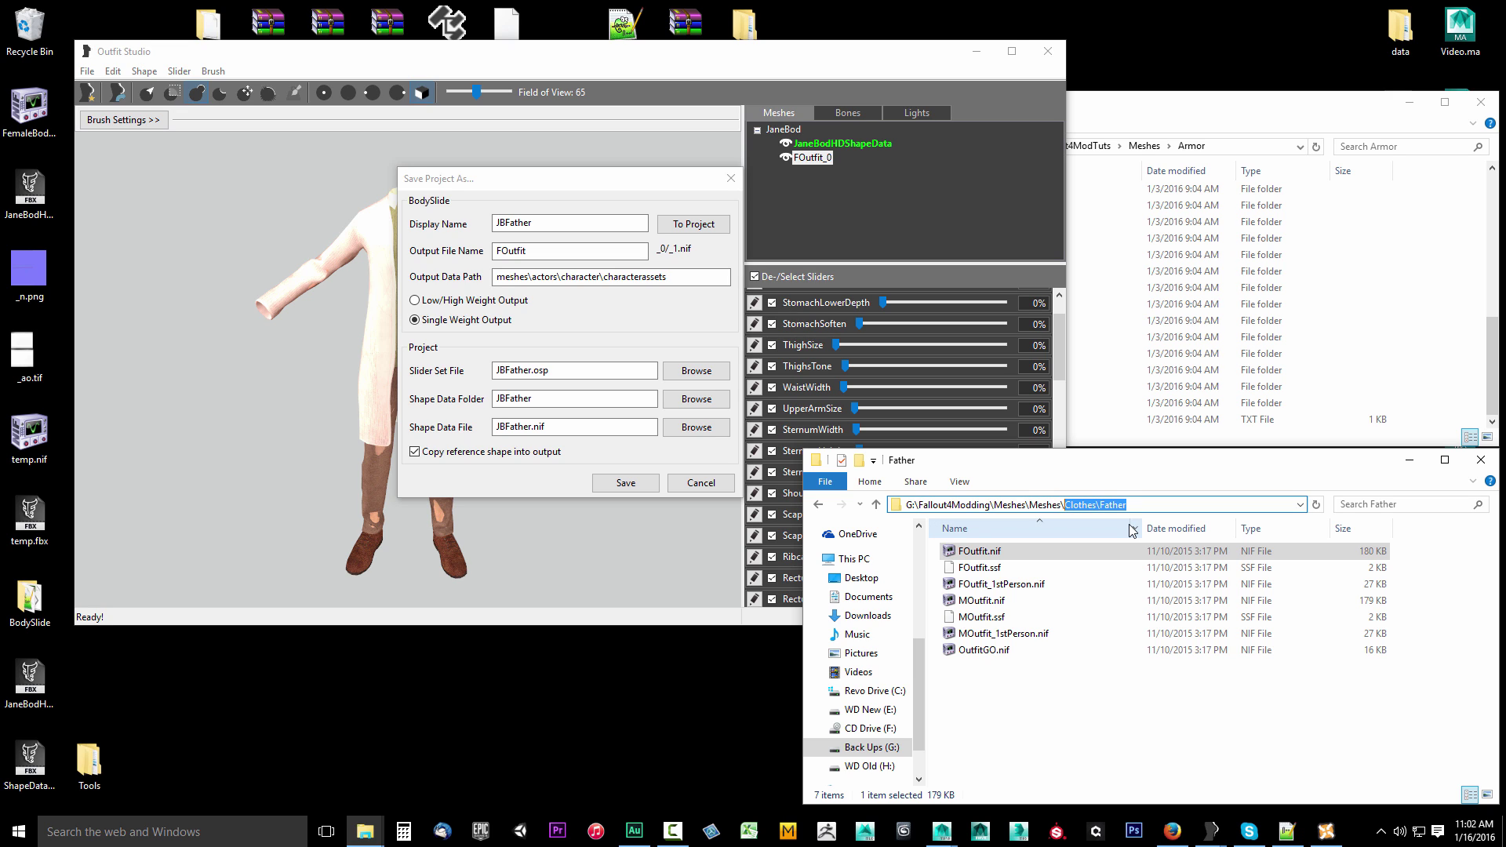
{"action": "left_click", "coordinate": [667, 277]}
{"action": "left_click_drag", "start_coordinate": [667, 277], "coordinate": [534, 290]}
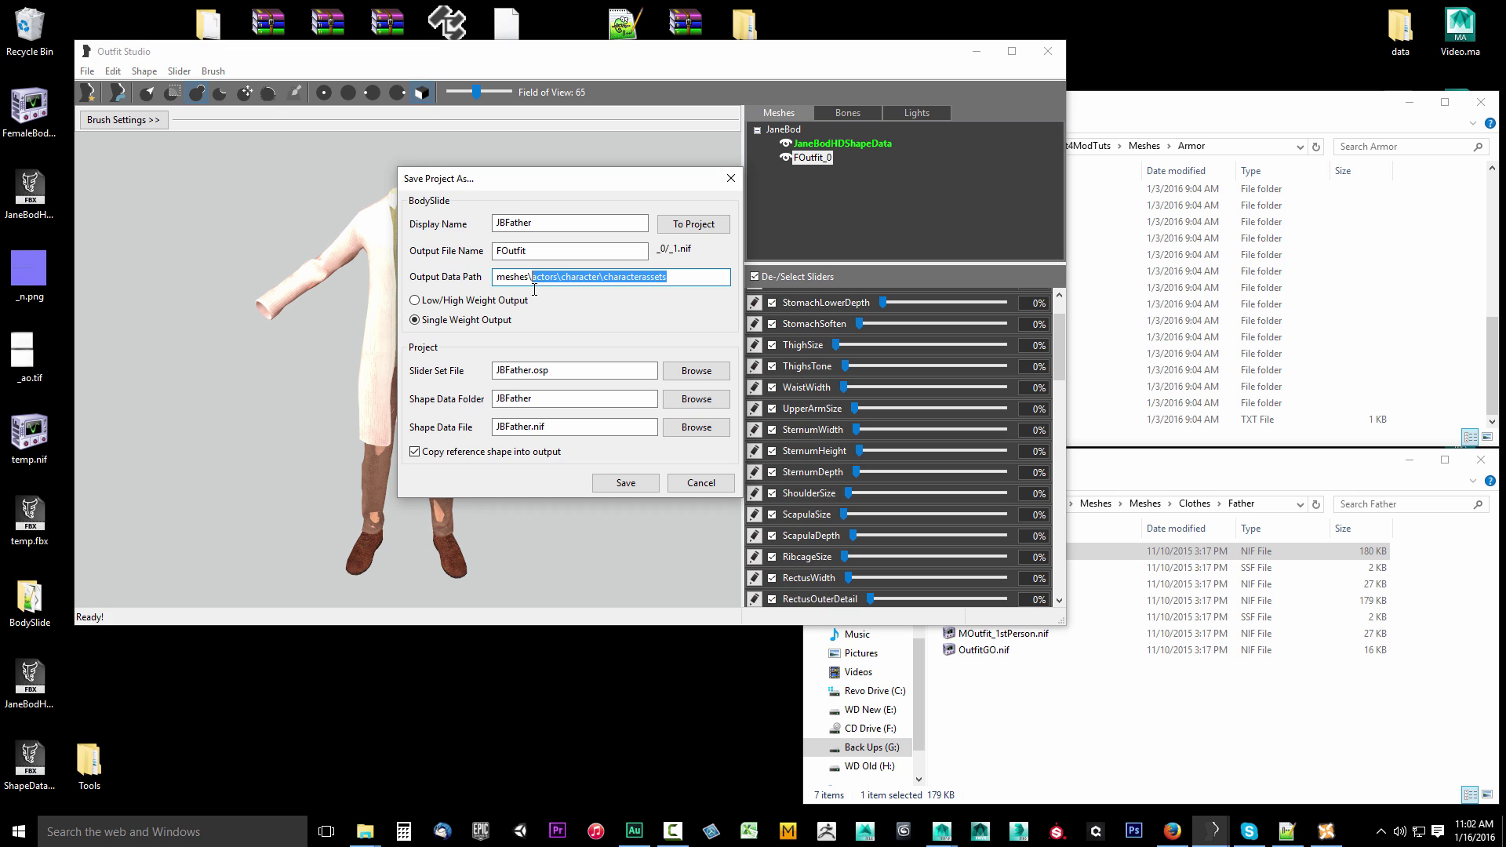
{"action": "type", "text": "Clothes\\Father"}
{"action": "left_click", "coordinate": [581, 253]}
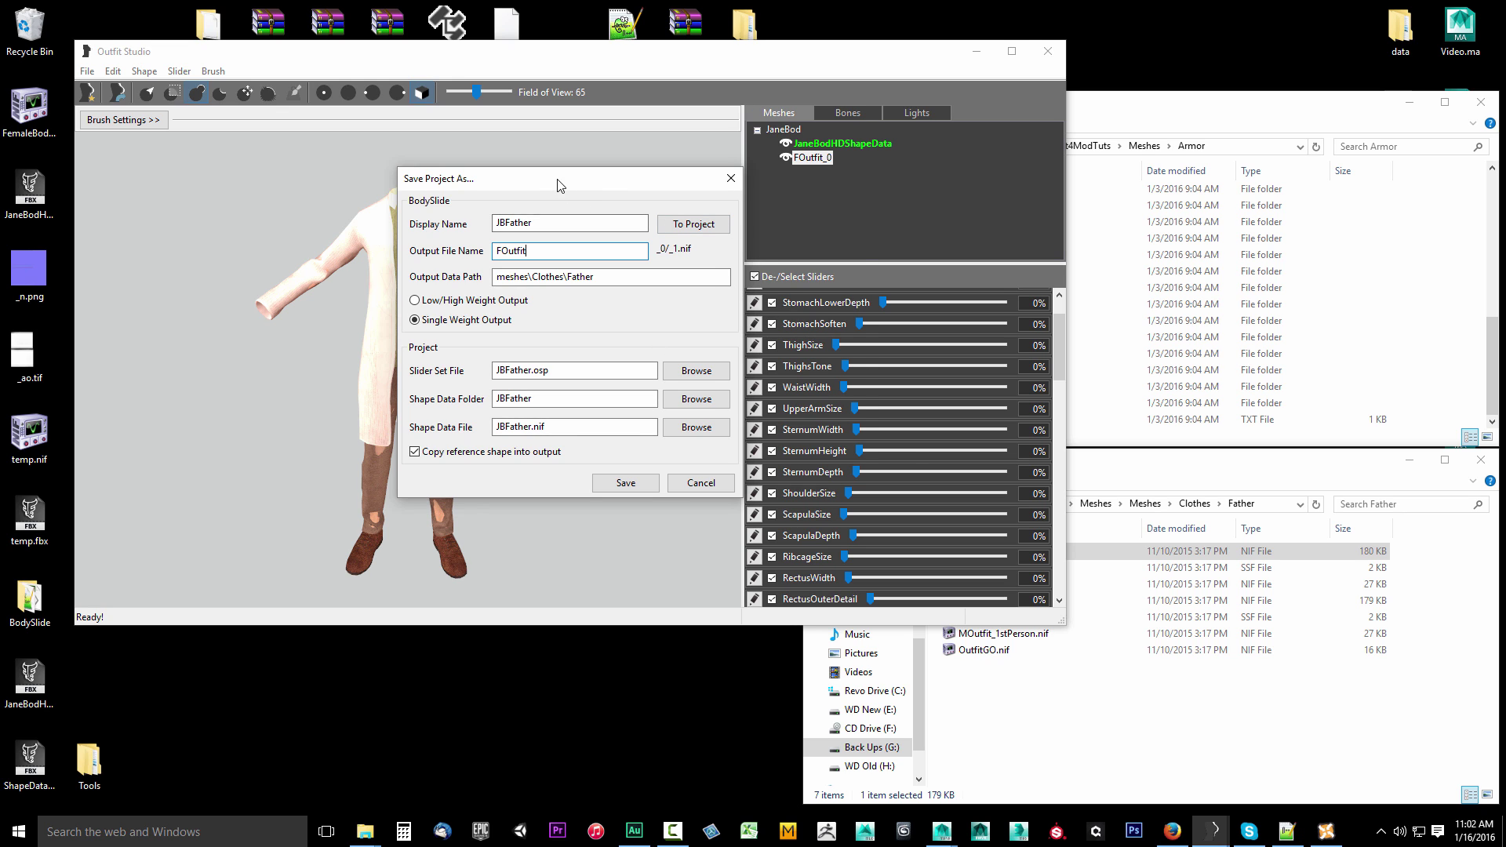
{"action": "left_click_drag", "start_coordinate": [554, 178], "coordinate": [758, 169]}
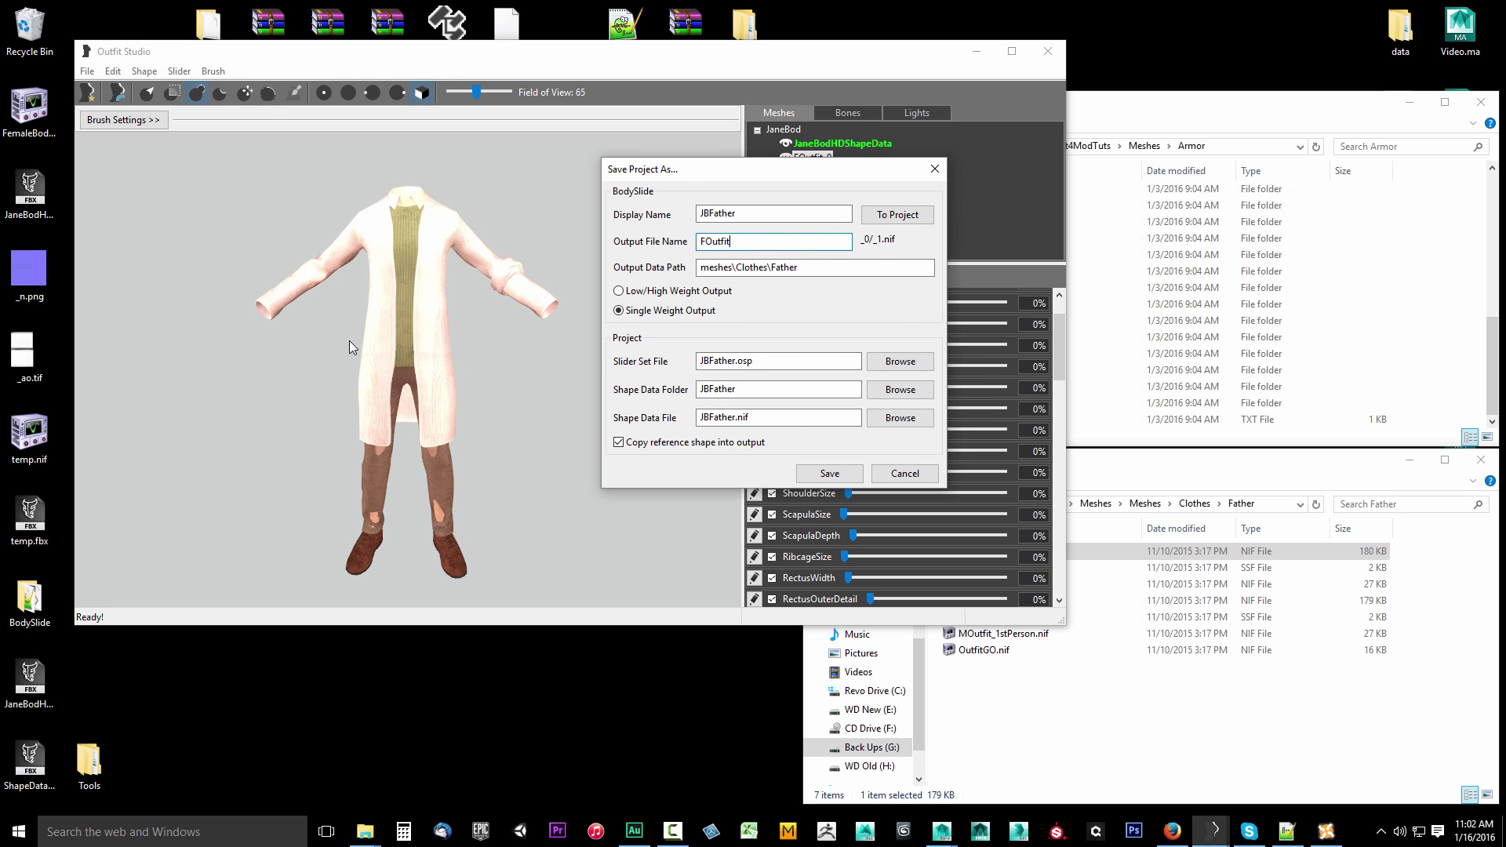
- Turn off copying the reference shape into the output and cancel the JBFather project save
{"action": "left_click", "coordinate": [619, 444]}
{"action": "left_click_drag", "start_coordinate": [693, 173], "coordinate": [448, 169]}
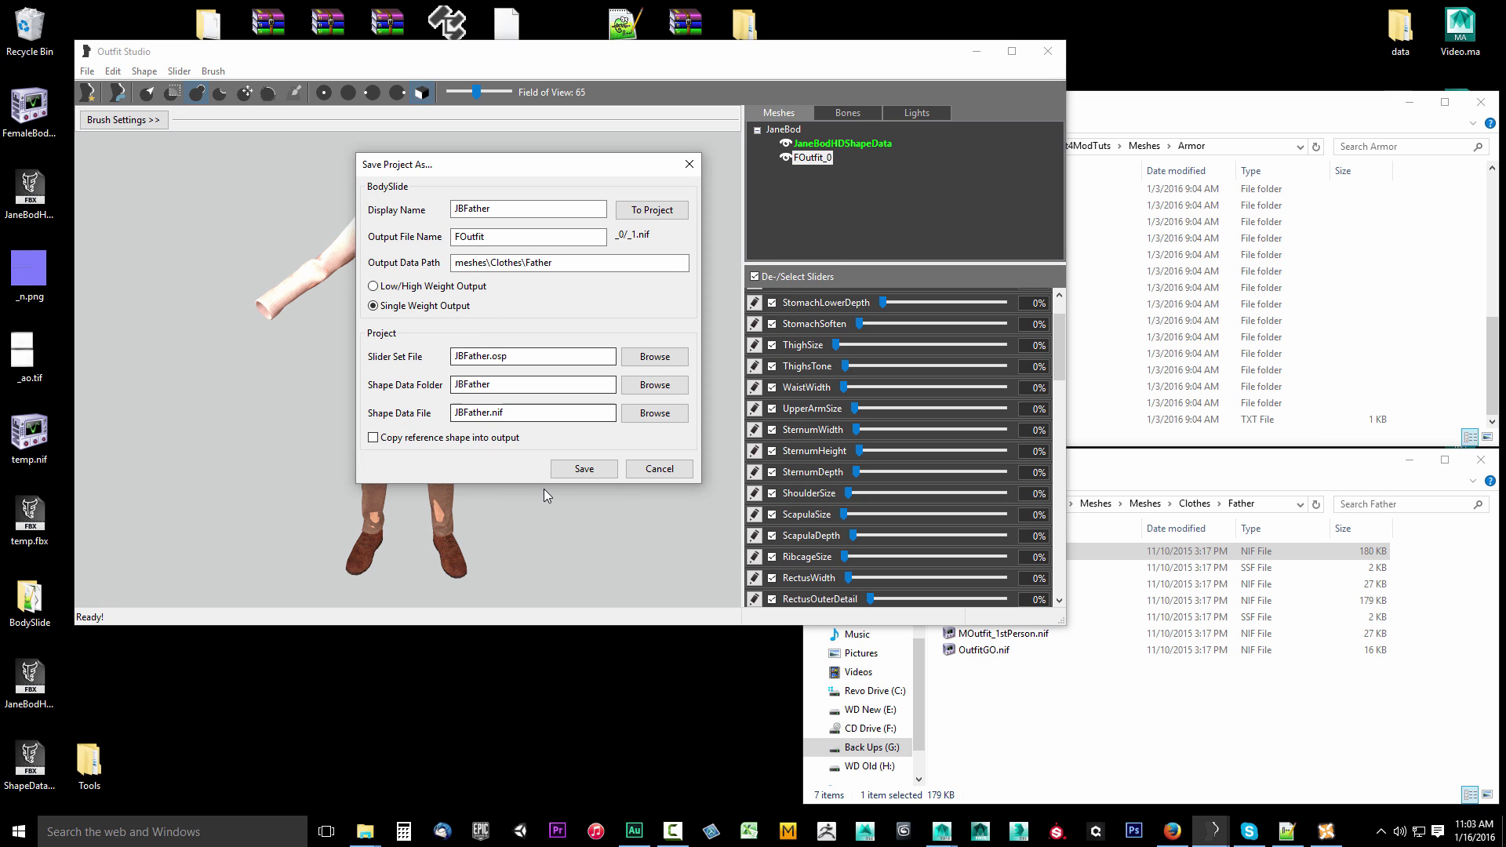
{"action": "left_click", "coordinate": [680, 470]}
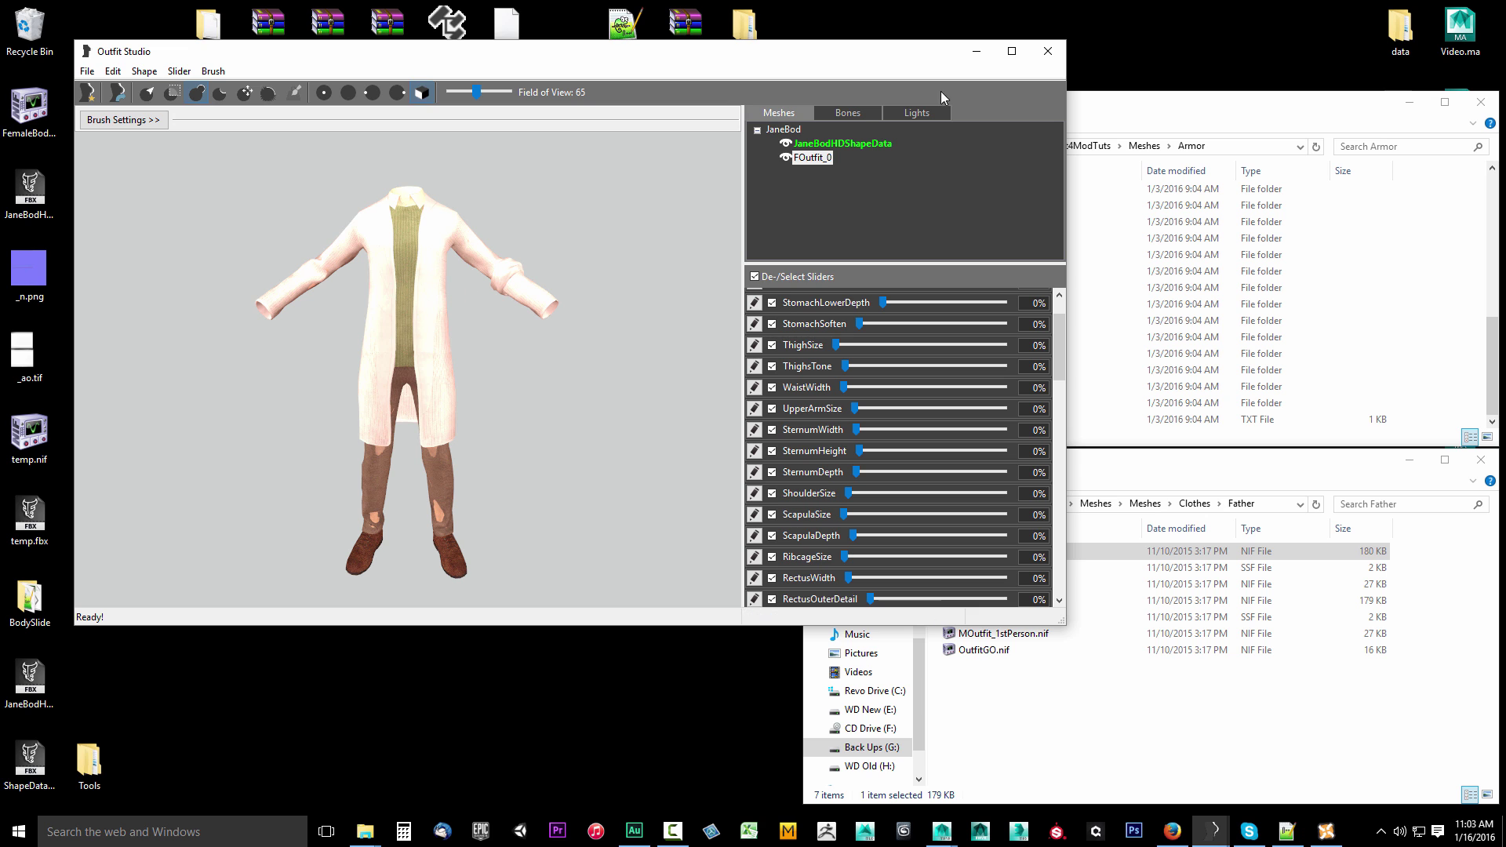
- Minimize Outfit Studio, switch to BodySlide and choose JBFather as the outfit
{"action": "left_click", "coordinate": [977, 53]}
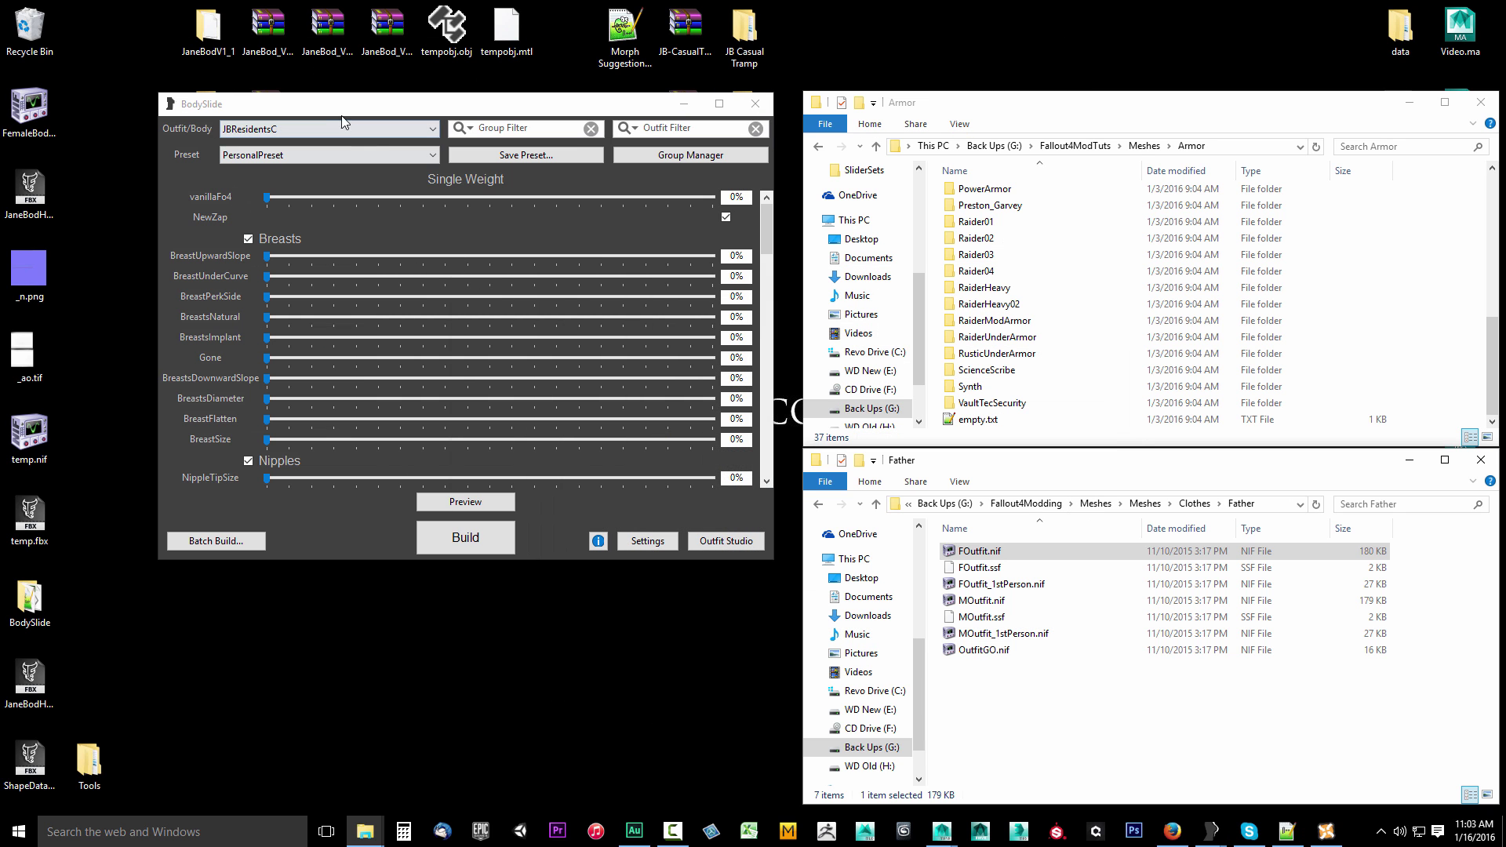
{"action": "left_click_drag", "start_coordinate": [323, 113], "coordinate": [304, 115]}
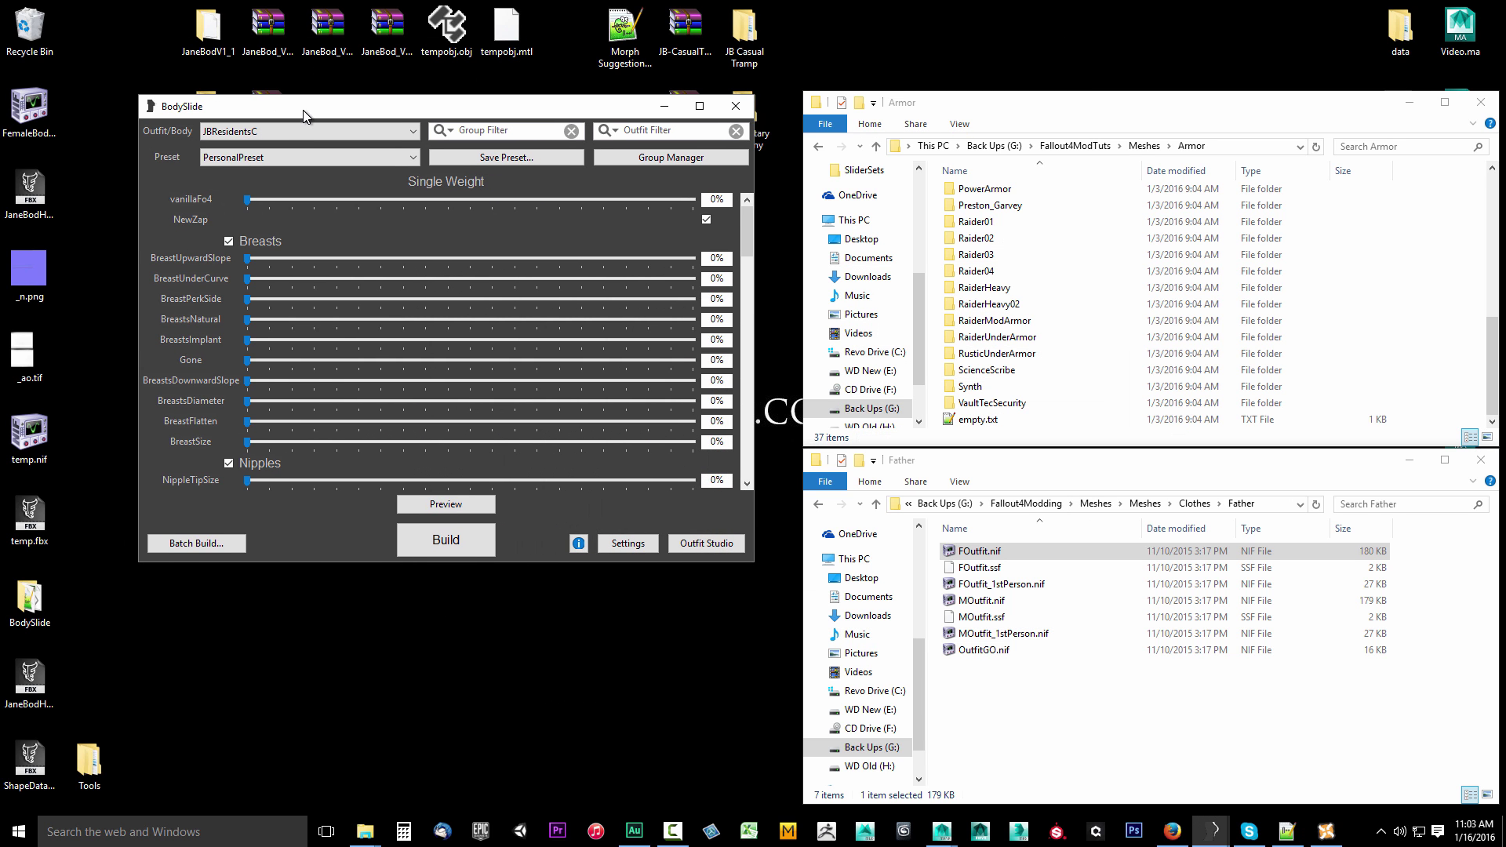
{"action": "left_click", "coordinate": [263, 131]}
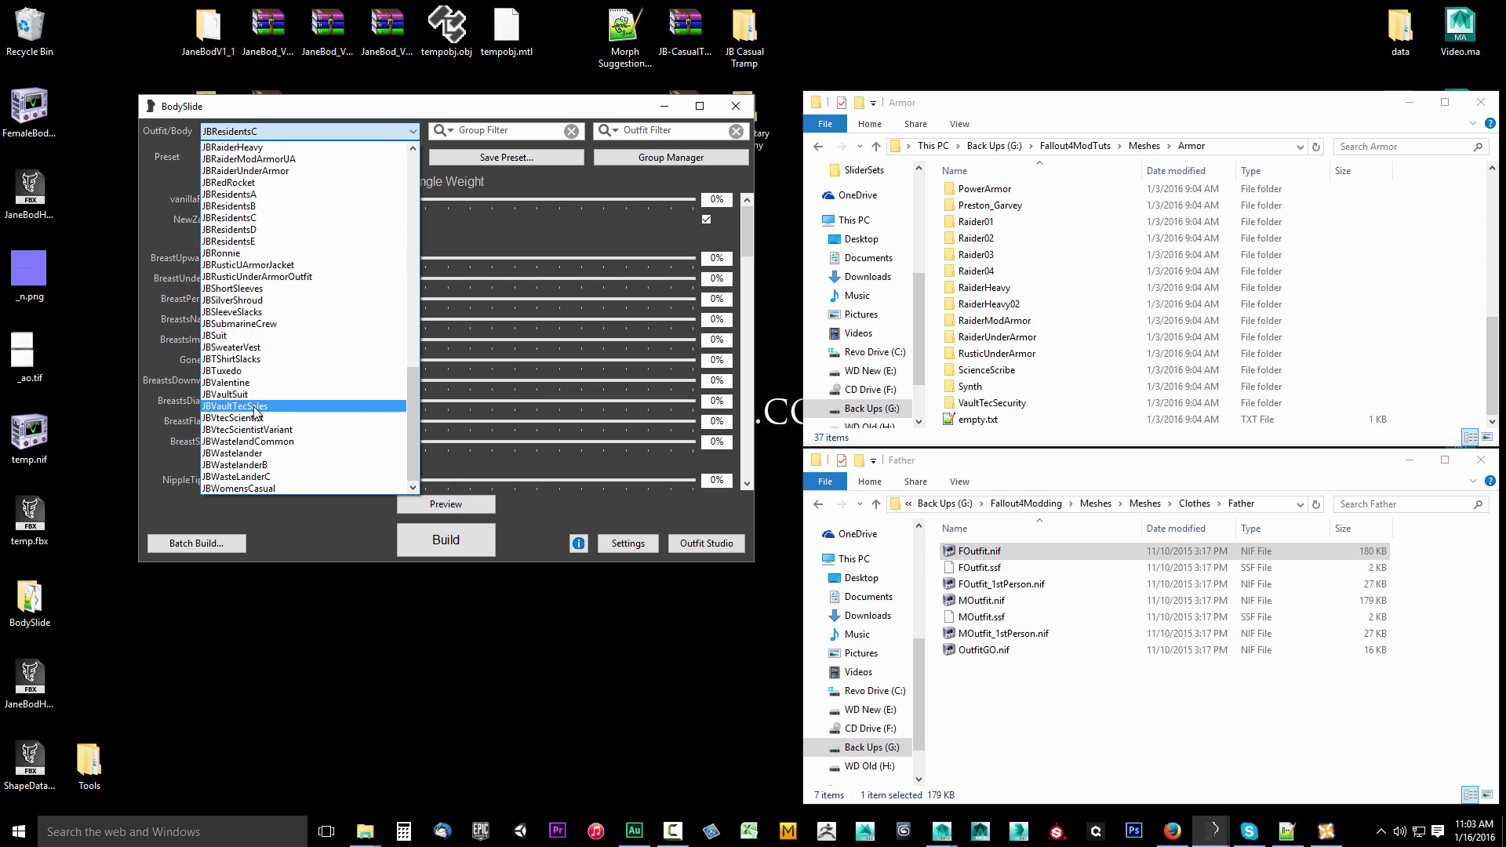
{"action": "scroll", "coordinate": [251, 266], "scroll_direction": "up", "scroll_amount": 1}
{"action": "scroll", "coordinate": [250, 277], "scroll_direction": "up", "scroll_amount": 10}
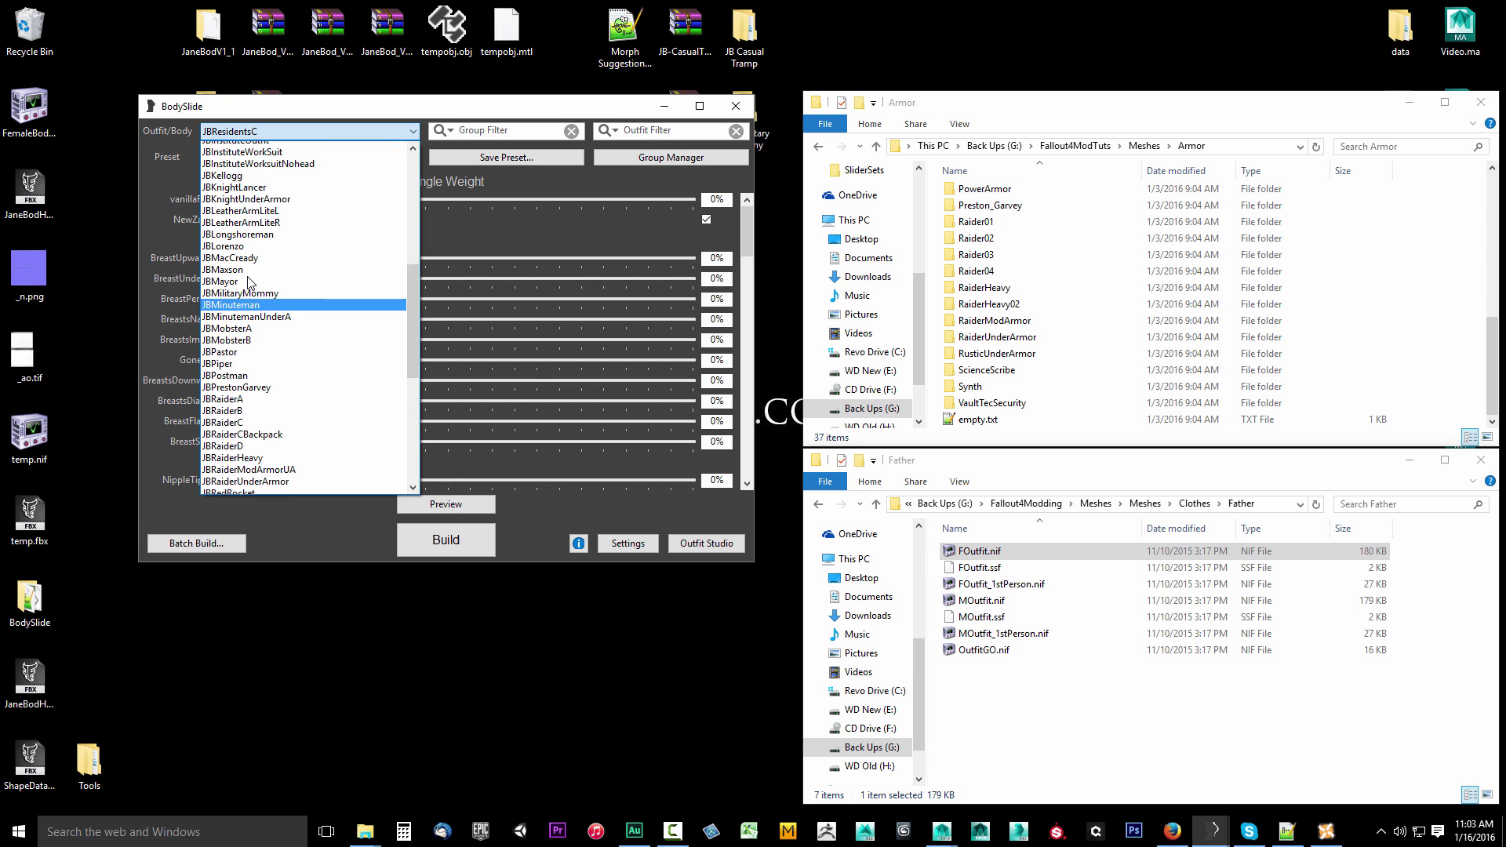
{"action": "scroll", "coordinate": [250, 281], "scroll_direction": "up", "scroll_amount": 6}
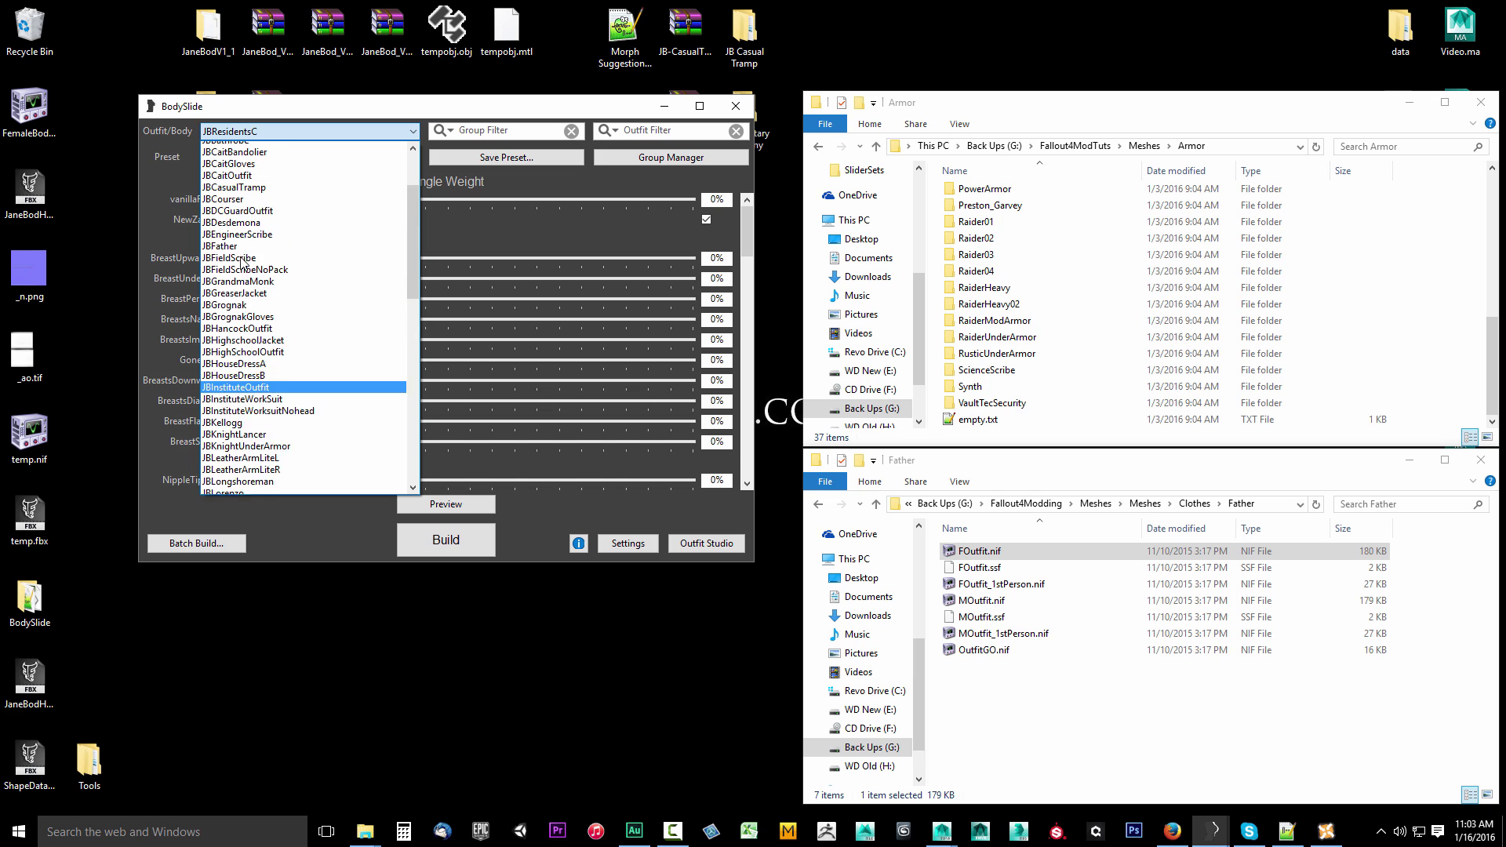
{"action": "left_click", "coordinate": [236, 287]}
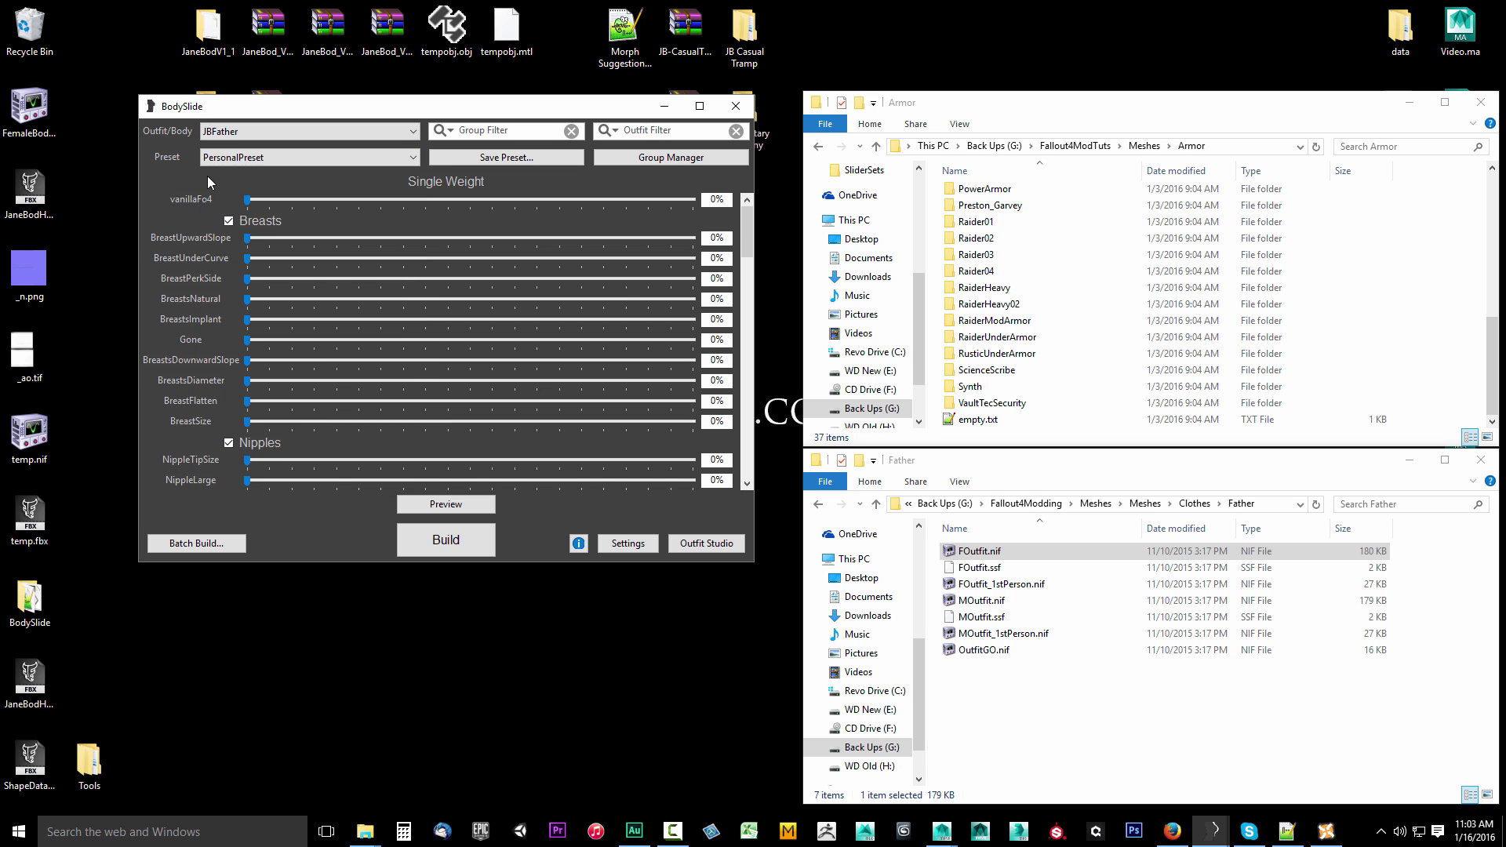
- Preview the JBFather outfit, test BreastSize up to its maximum and back to 0%, and close the preview
{"action": "left_click", "coordinate": [435, 505]}
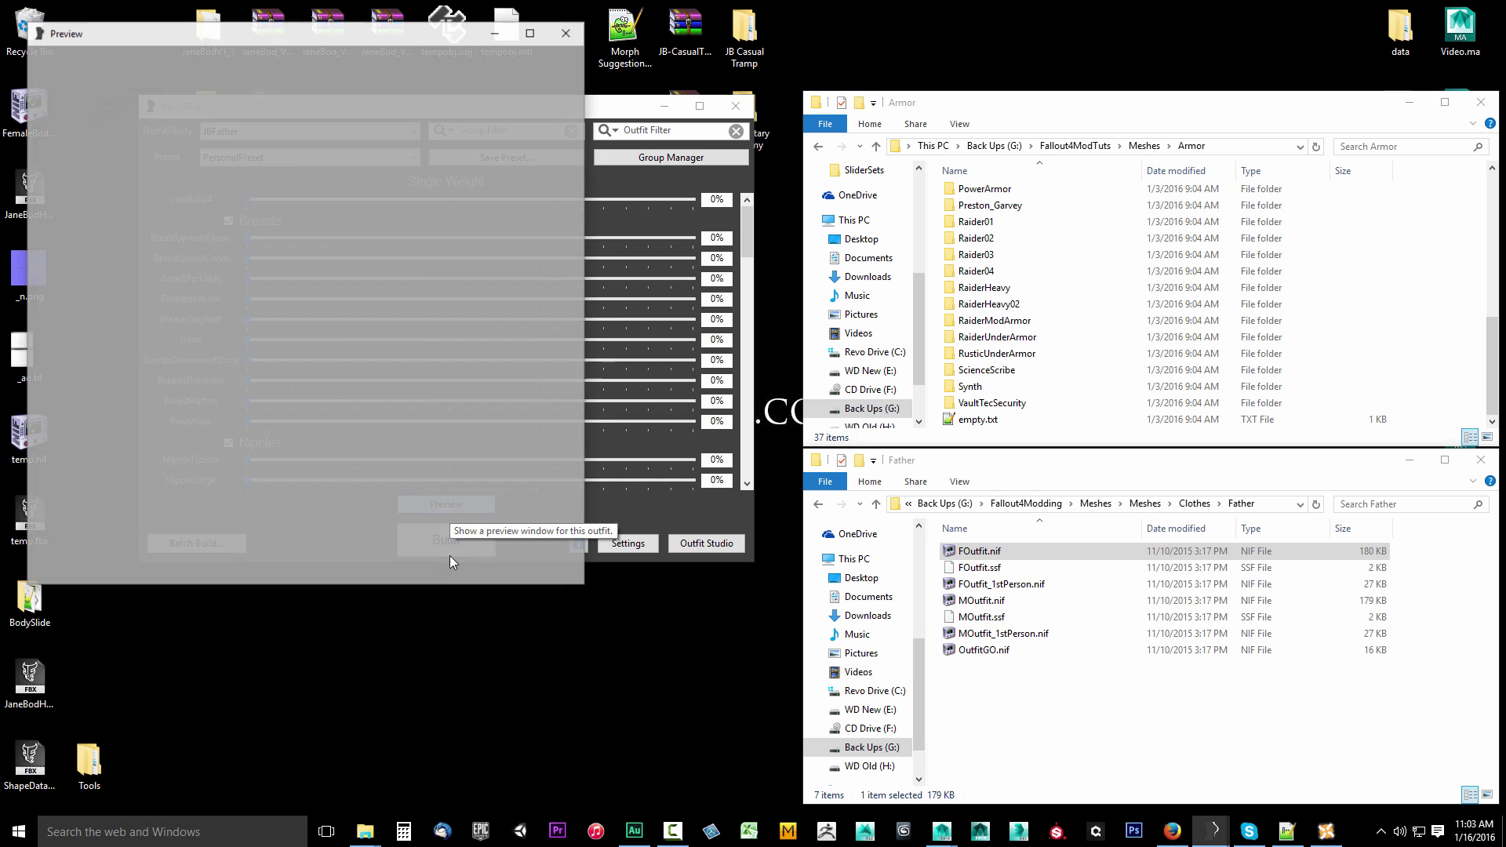
{"action": "left_click_drag", "start_coordinate": [307, 36], "coordinate": [1061, 80]}
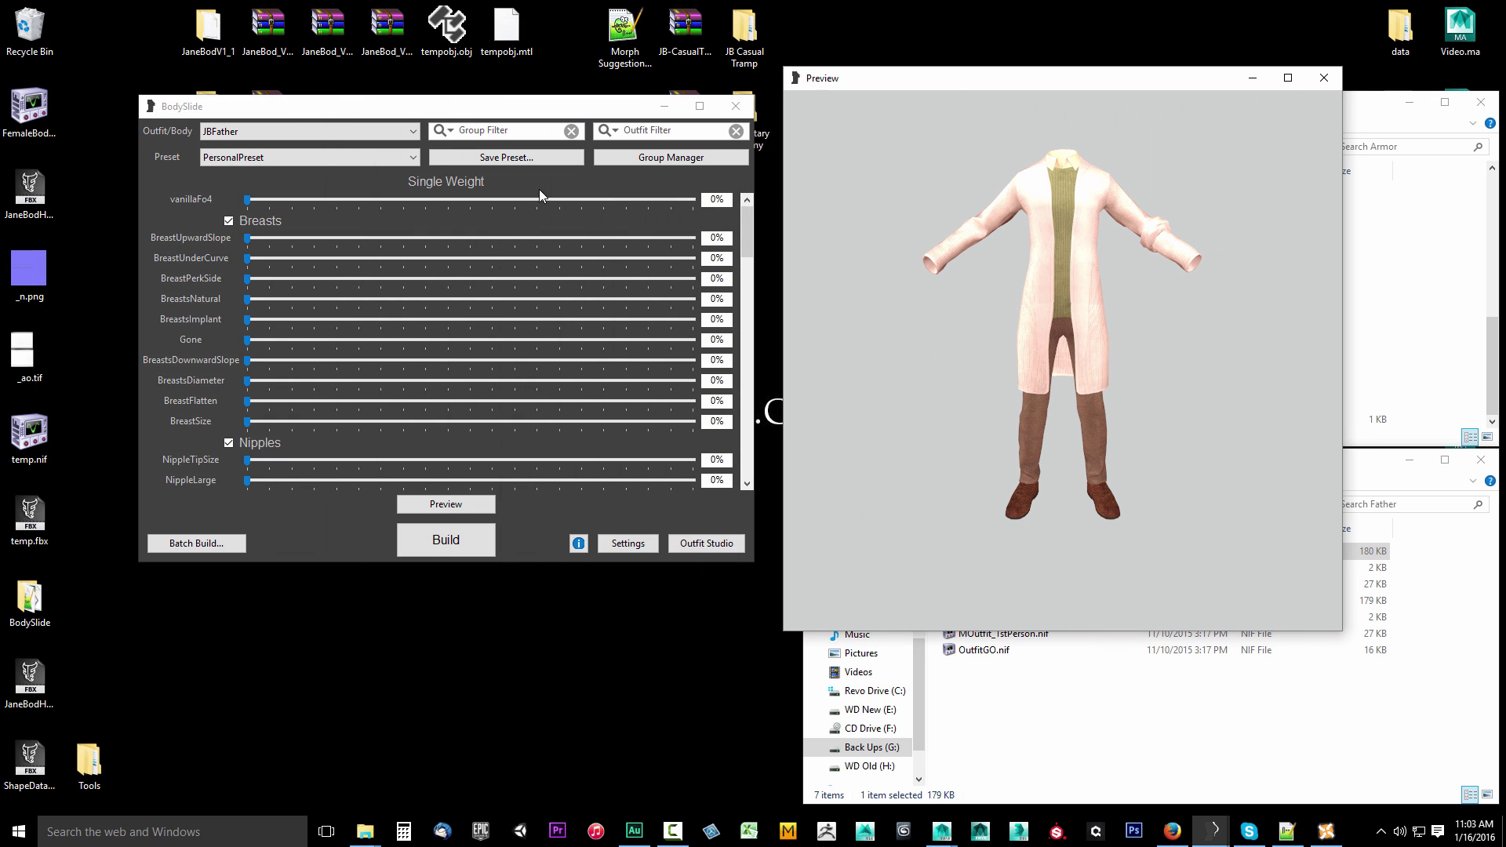
{"action": "left_click_drag", "start_coordinate": [247, 422], "coordinate": [799, 429]}
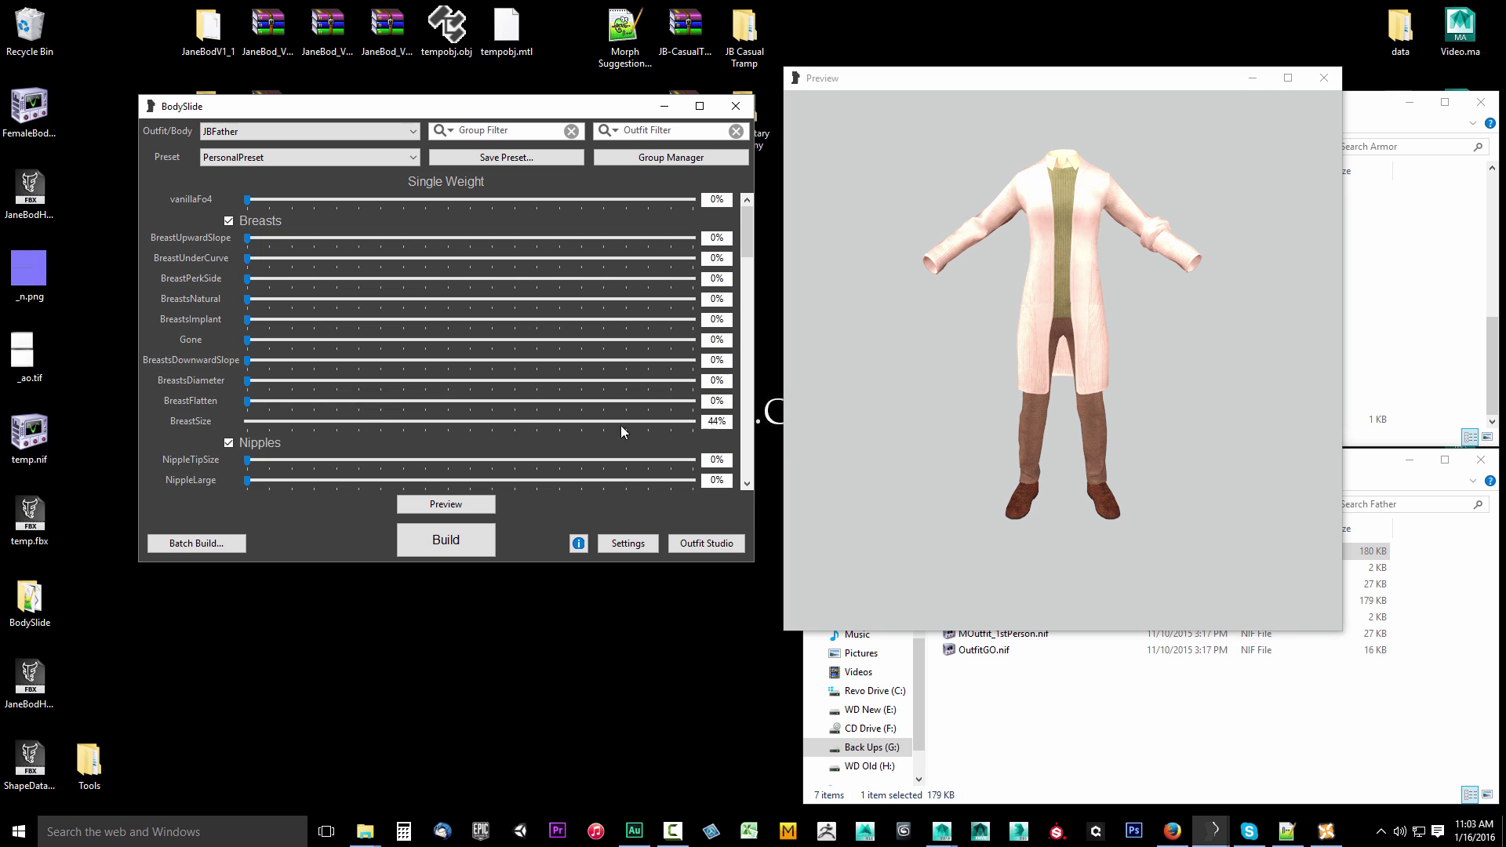
{"action": "left_click_drag", "start_coordinate": [692, 421], "coordinate": [245, 422]}
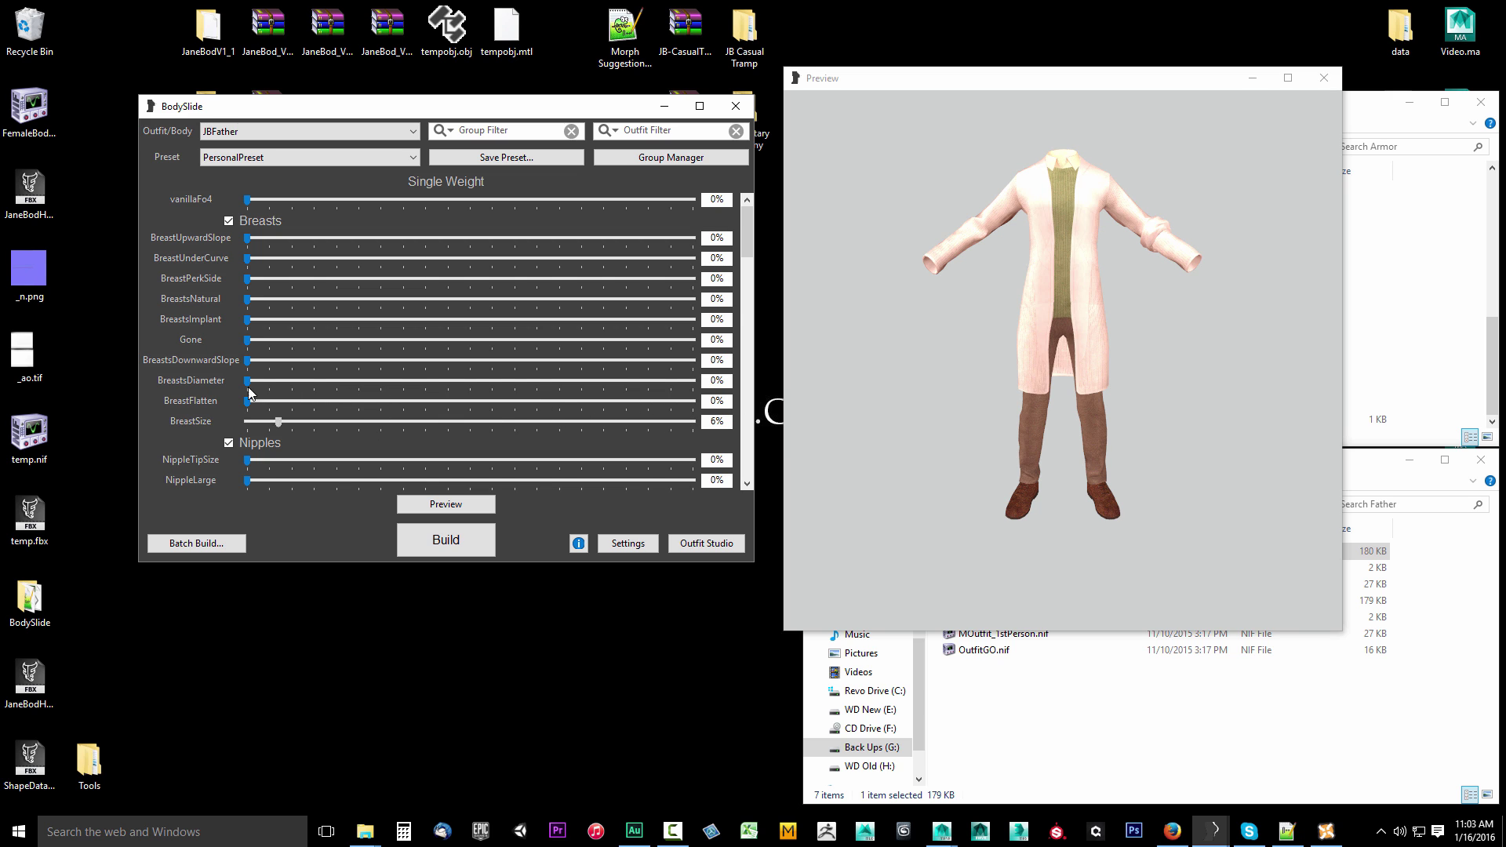
{"action": "left_click_drag", "start_coordinate": [1026, 296], "coordinate": [968, 353]}
{"action": "left_click", "coordinate": [1324, 78]}
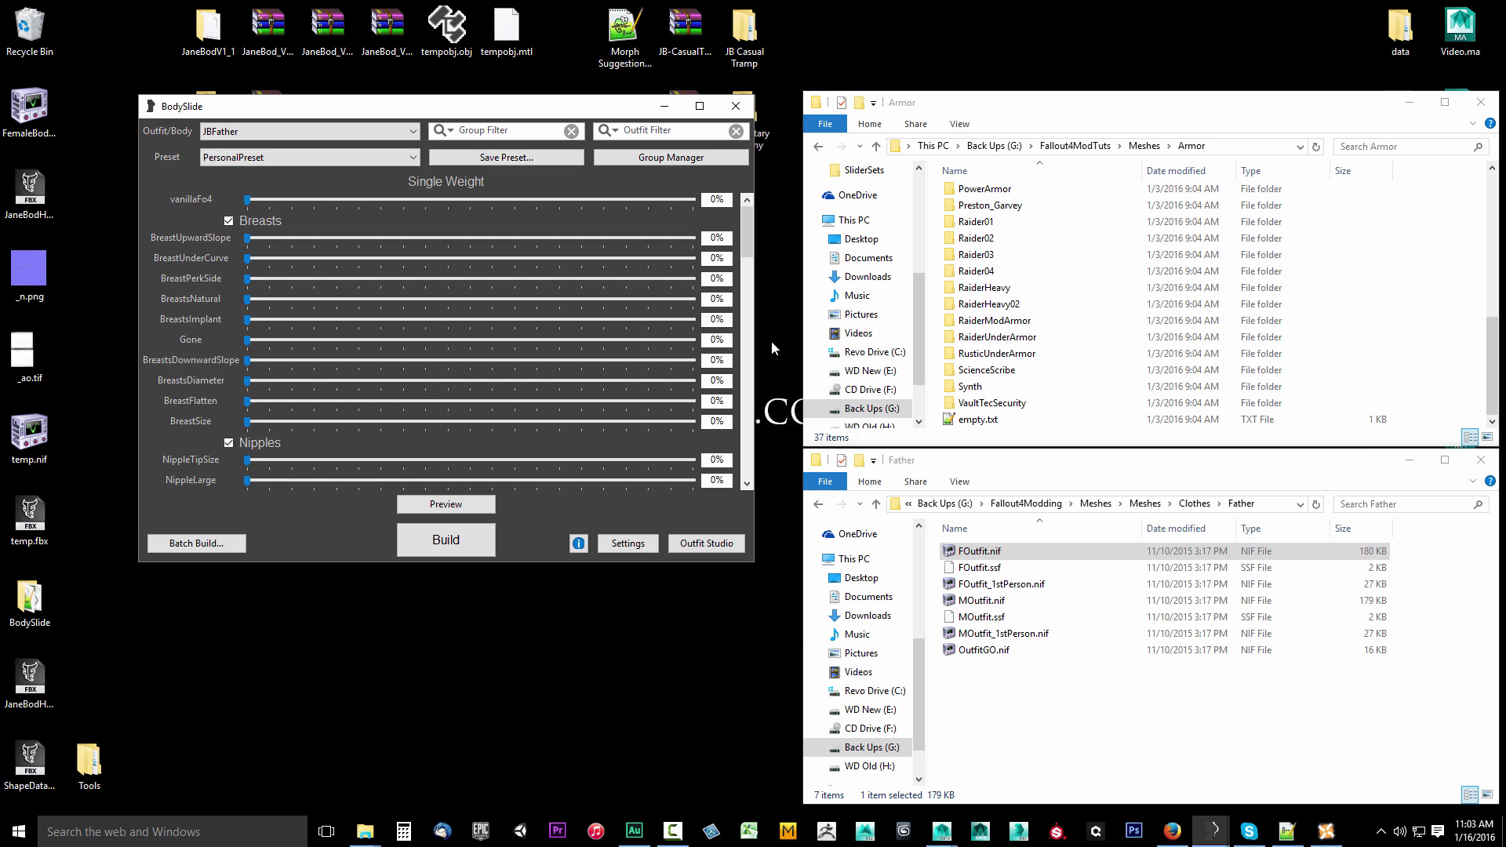